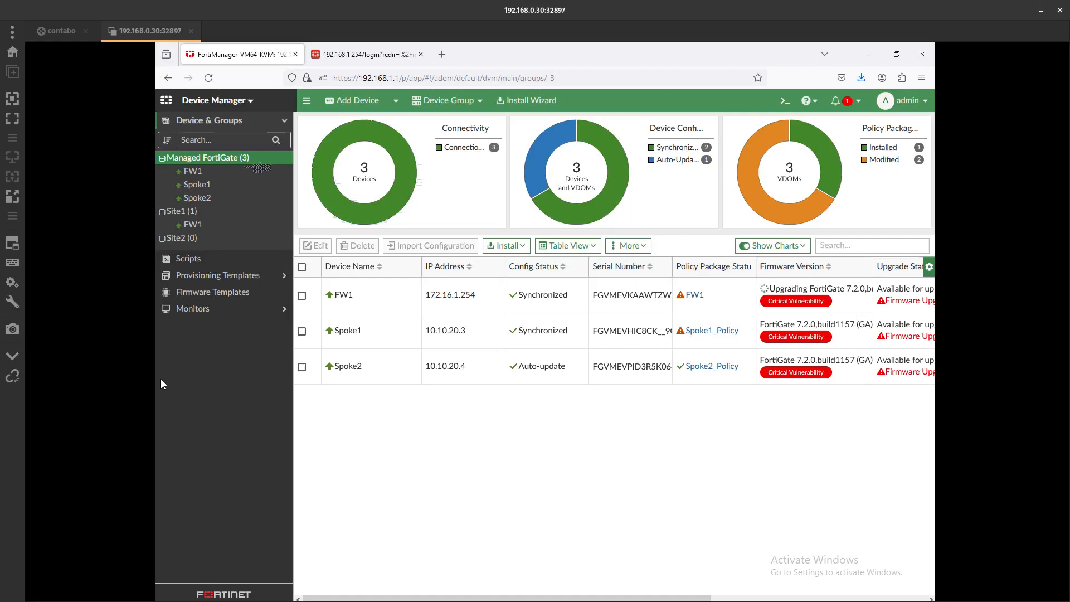
Start a new firewall address object in Policy & Objects with the category Address.
{"action": "left_click", "coordinate": [220, 102]}
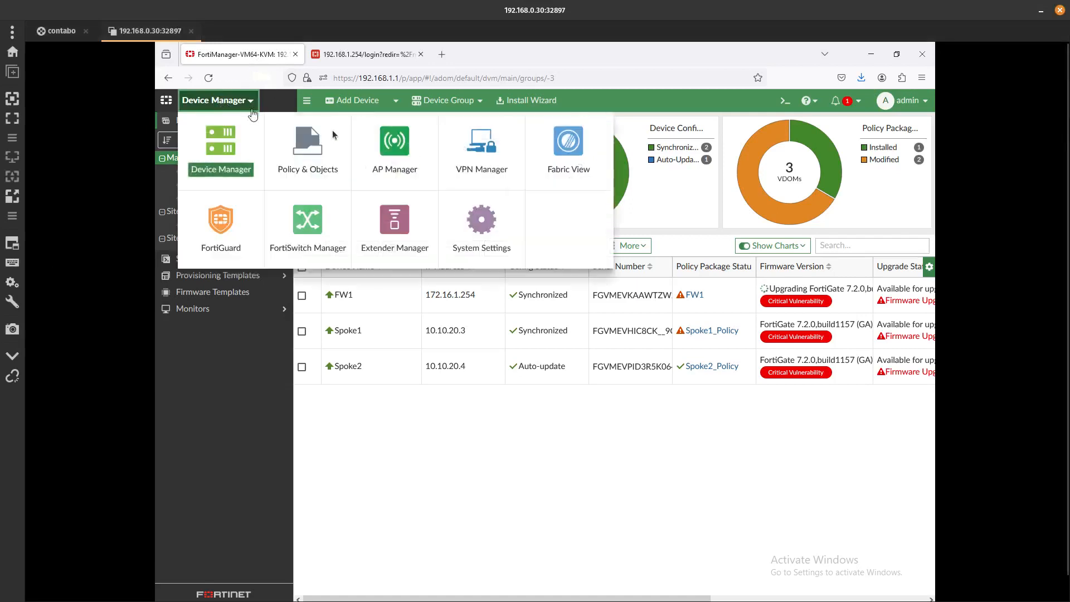
{"action": "left_click", "coordinate": [318, 150]}
{"action": "left_click", "coordinate": [202, 139]}
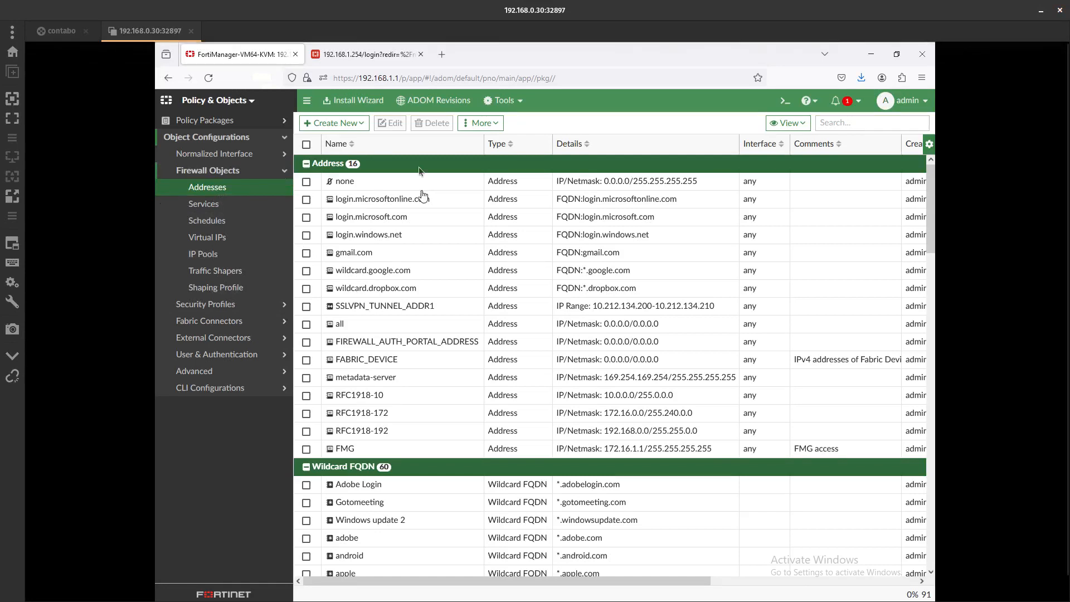
{"action": "left_click", "coordinate": [334, 125]}
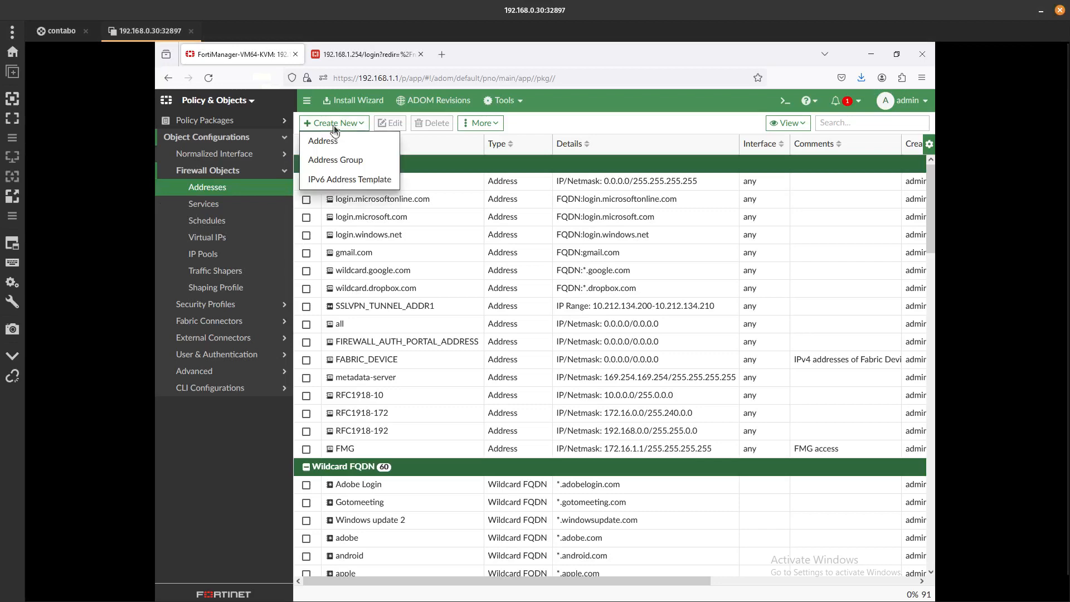
{"action": "left_click", "coordinate": [345, 144]}
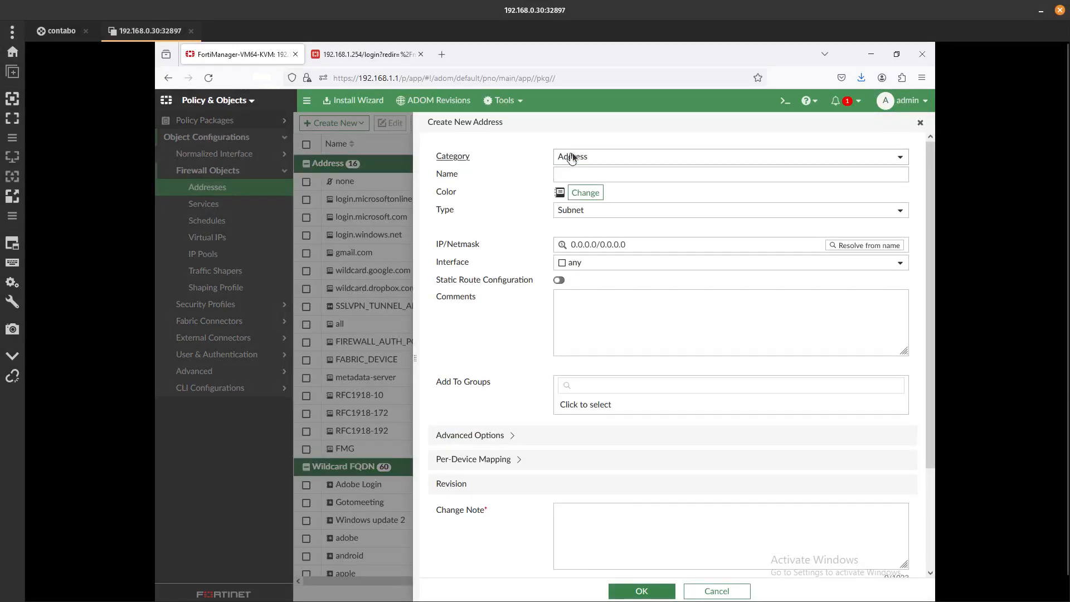
{"action": "left_click", "coordinate": [572, 156]}
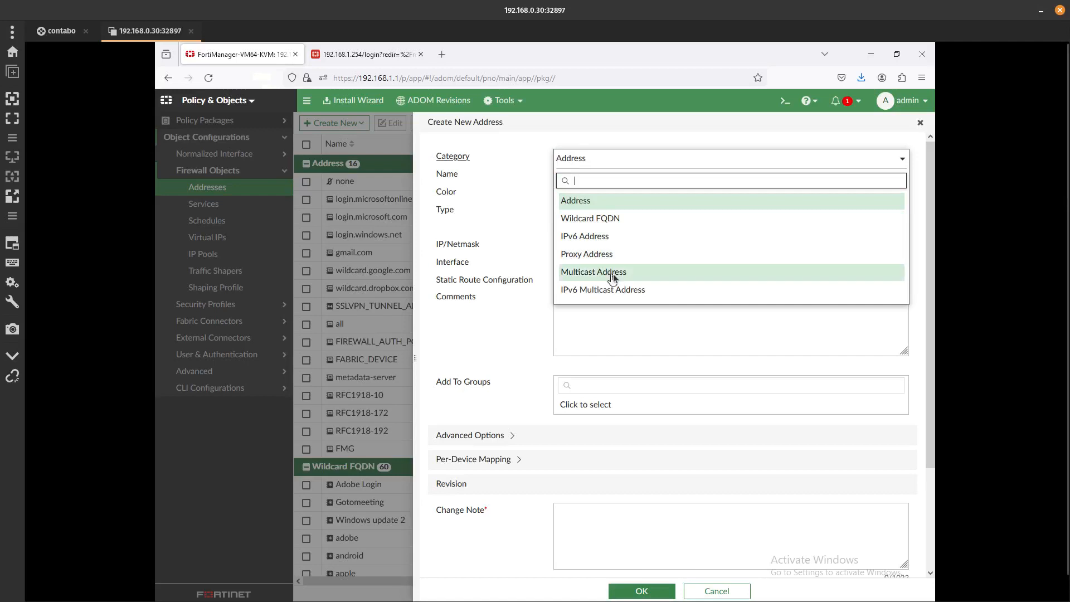
{"action": "left_click", "coordinate": [592, 204]}
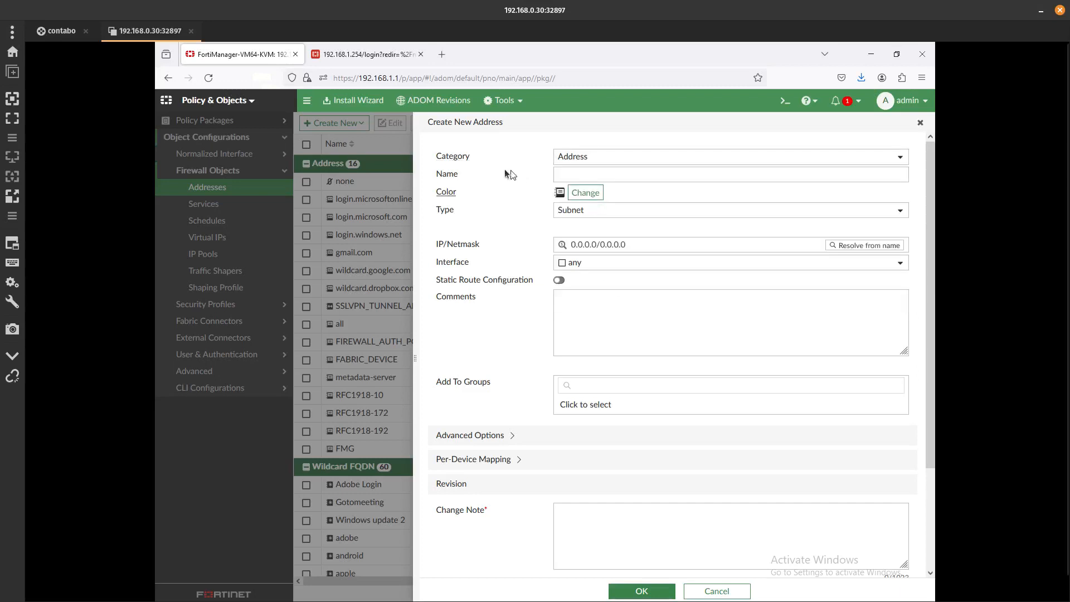
Consult the EVE topology diagram and name the new address object FW1_Port5.
{"action": "left_click", "coordinate": [576, 176]}
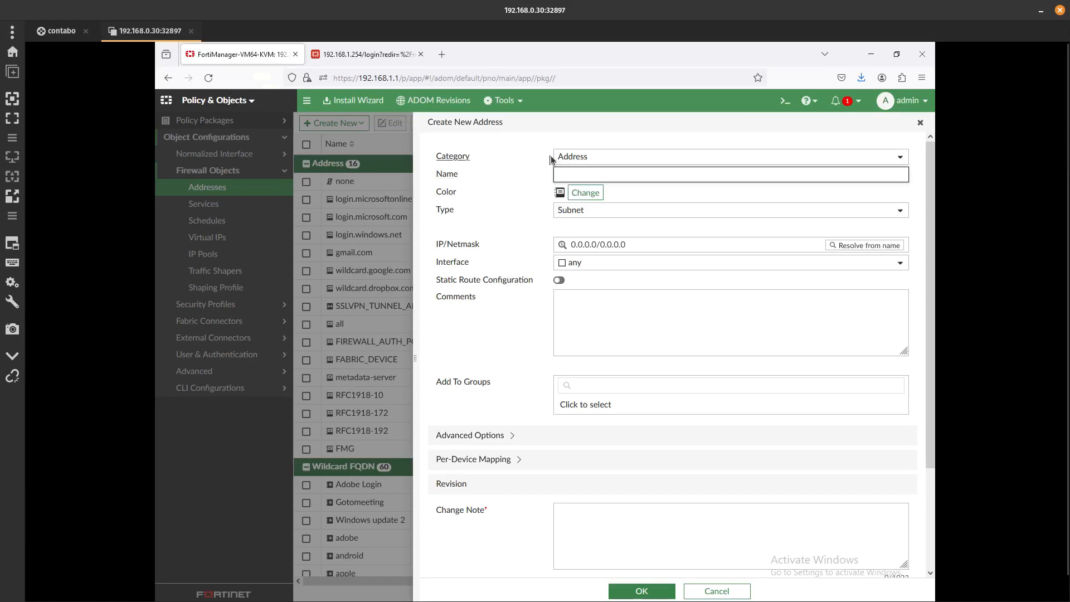
{"action": "key", "text": "alt+Tab"}
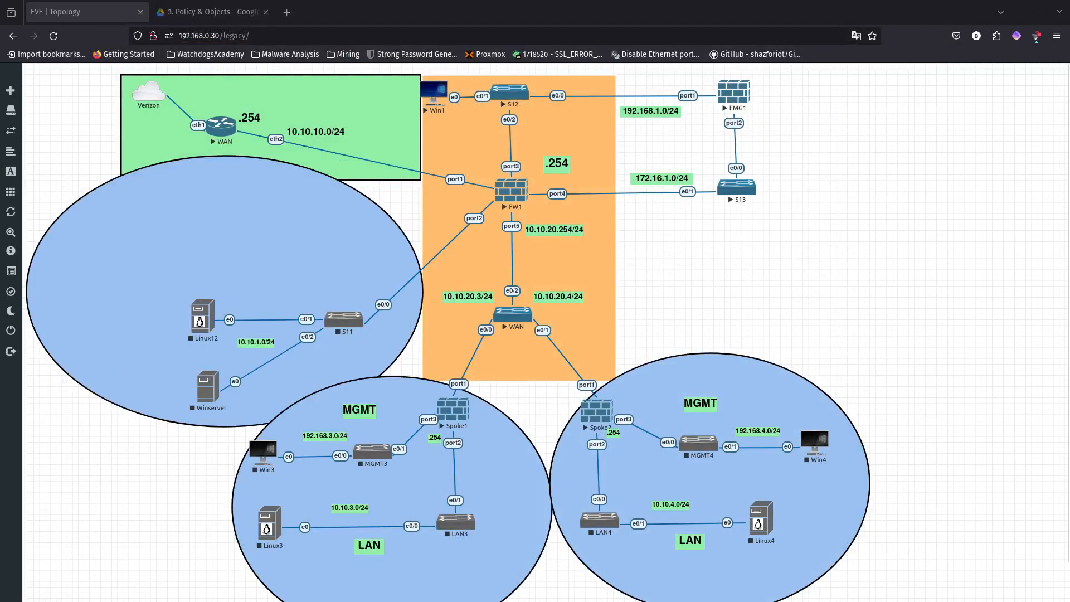
{"action": "key", "text": "alt+Tab"}
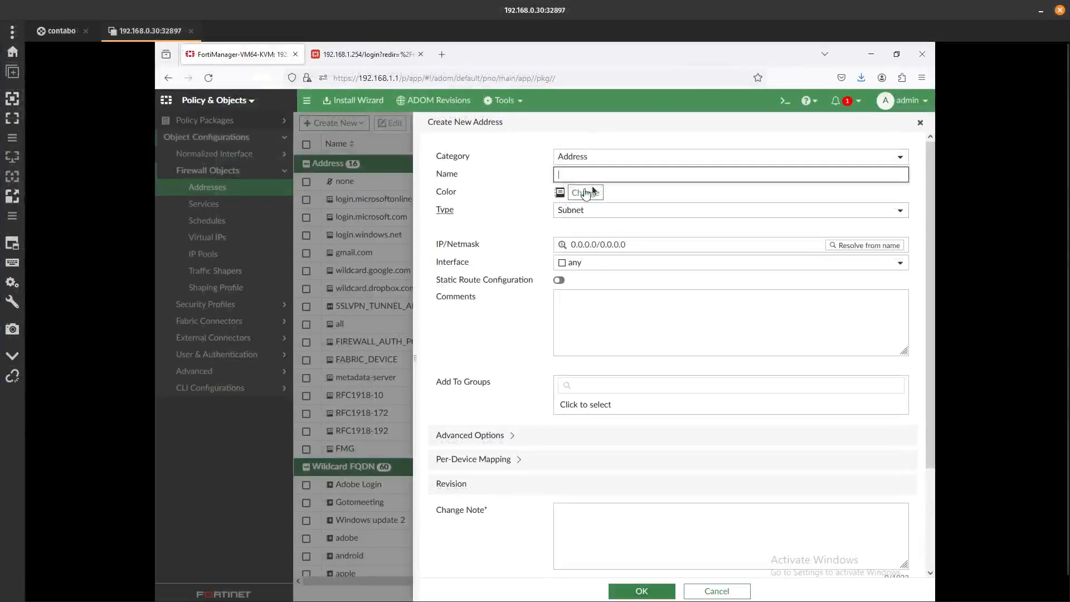
{"action": "left_click", "coordinate": [597, 170]}
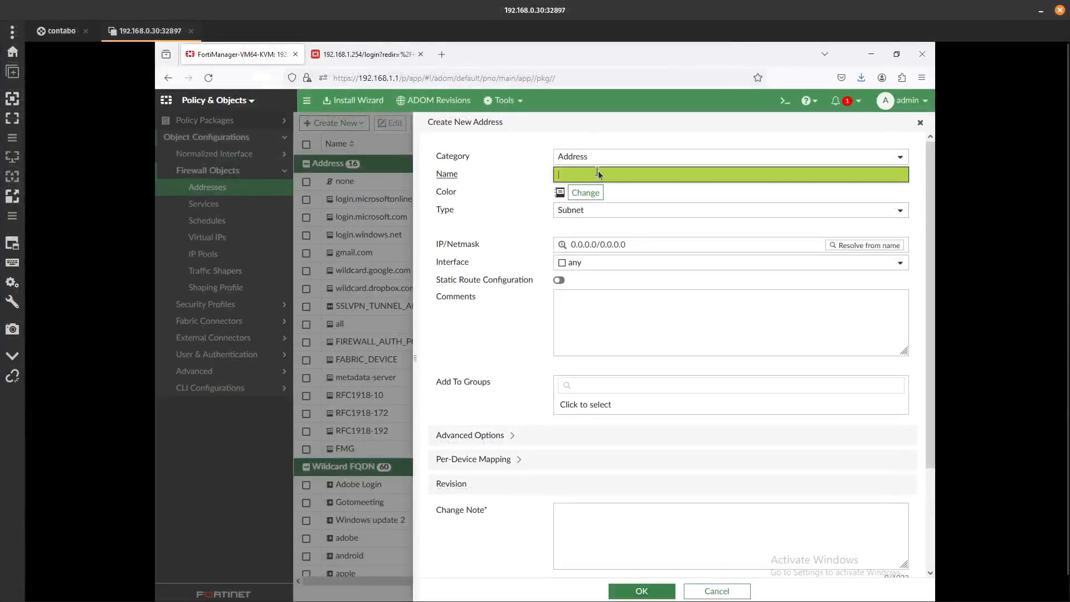
{"action": "type", "text": "FW"}
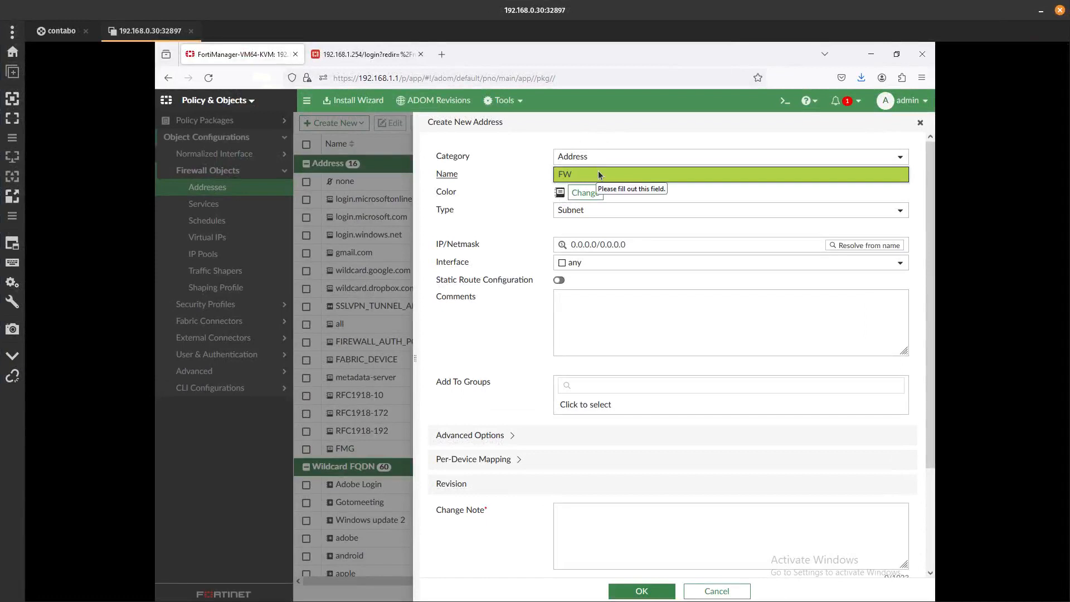
{"action": "type", "text": "1_"}
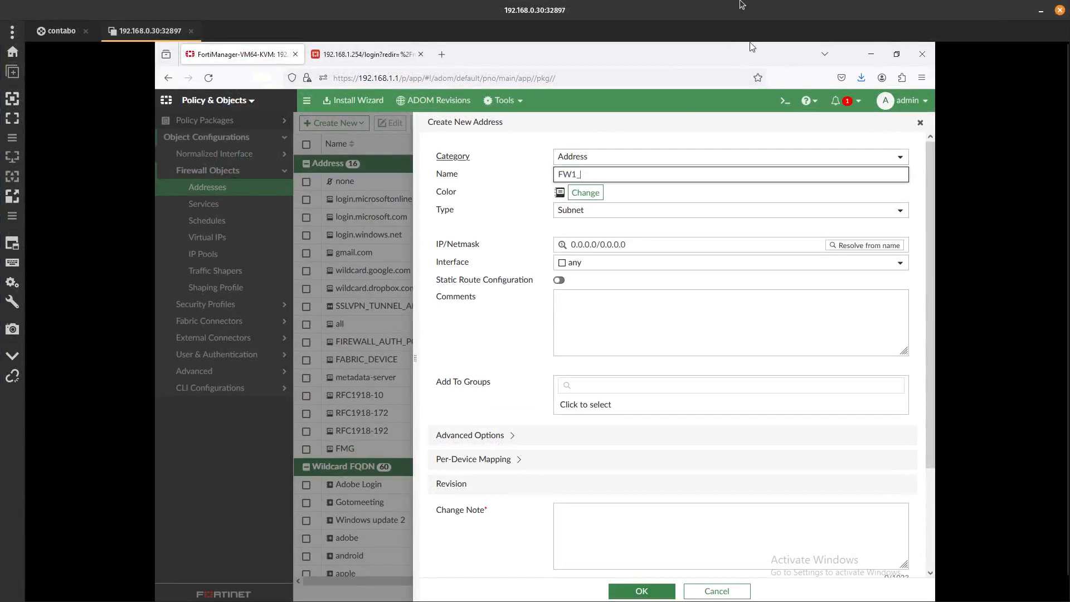
{"action": "left_click_drag", "start_coordinate": [735, 8], "coordinate": [567, 2]}
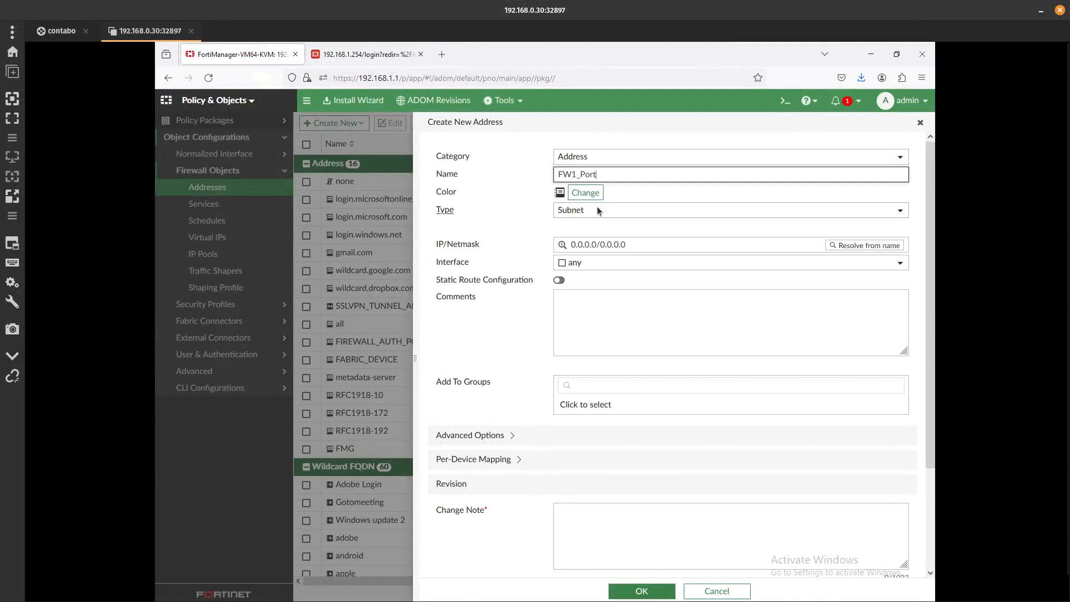
Set the address object's IP/Netmask to 10.10.20.254/24 and keep its interface as any.
{"action": "left_click", "coordinate": [591, 248]}
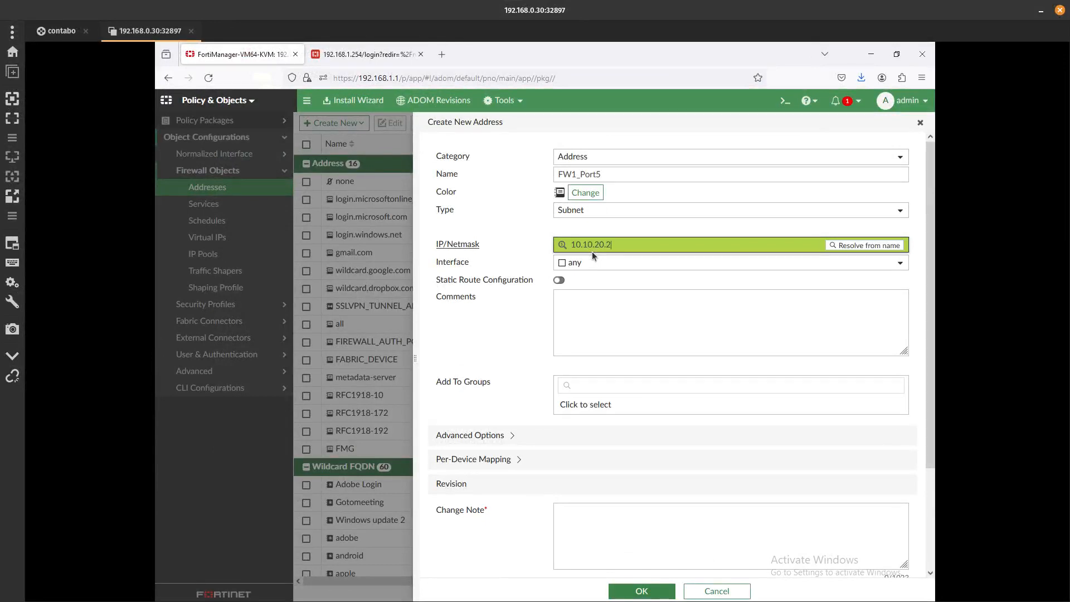
{"action": "type", "text": "10.10.20.254/24"}
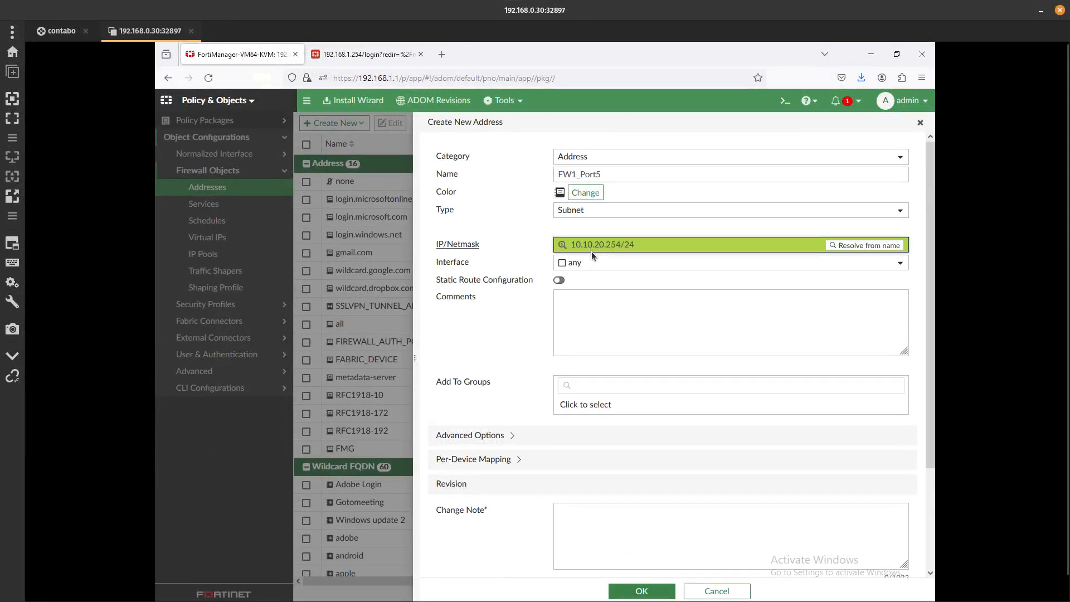
{"action": "left_click", "coordinate": [580, 346]}
{"action": "left_click", "coordinate": [519, 348]}
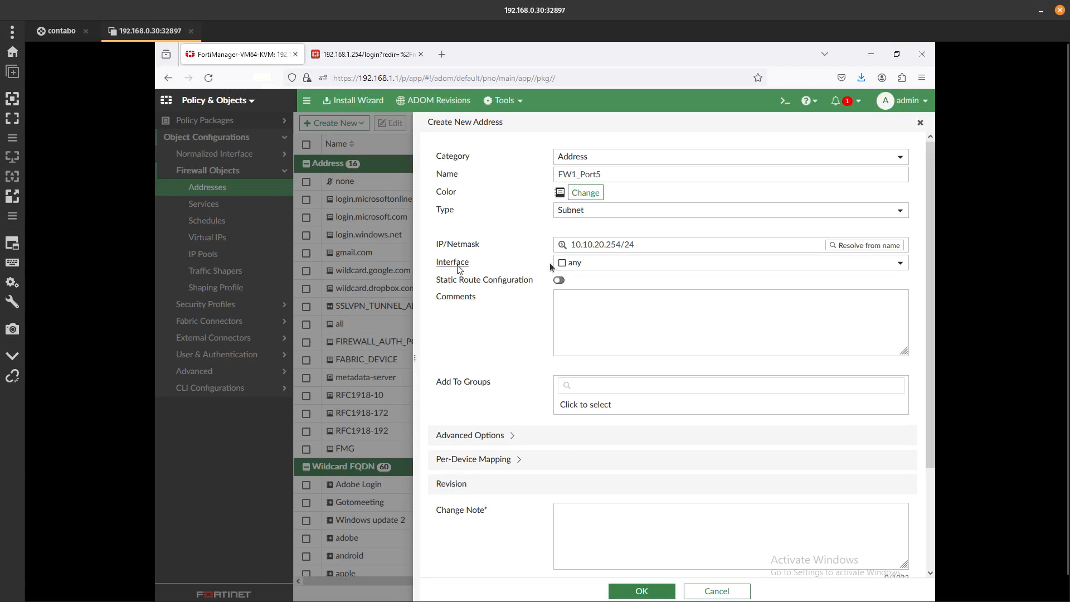
{"action": "left_click", "coordinate": [607, 264]}
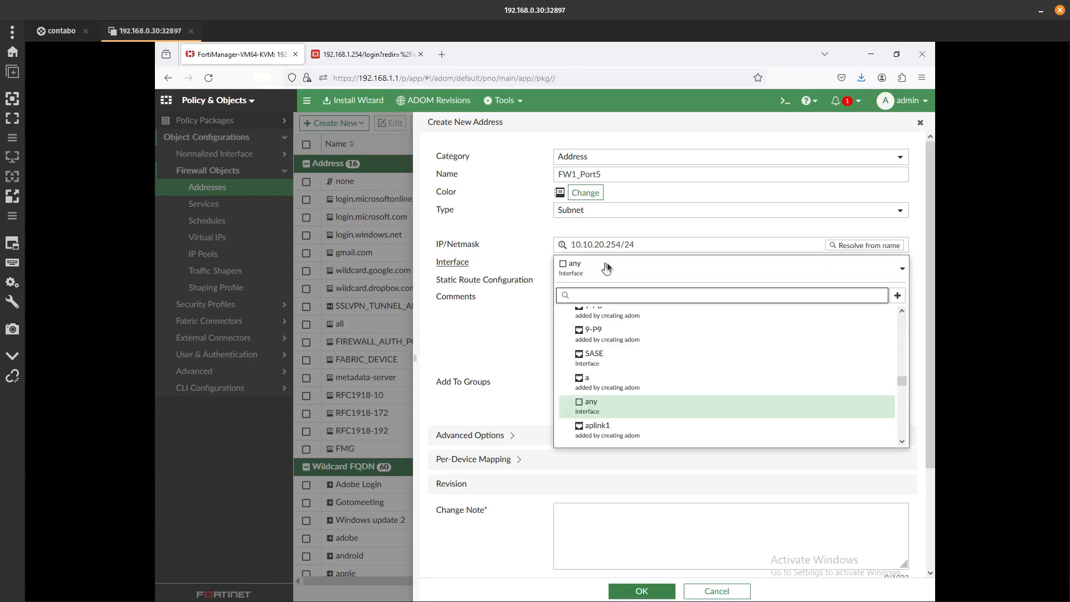
{"action": "left_click", "coordinate": [607, 262]}
Add the comment "This is the FW1 IP on Port 5" to the address object.
{"action": "left_click", "coordinate": [630, 320]}
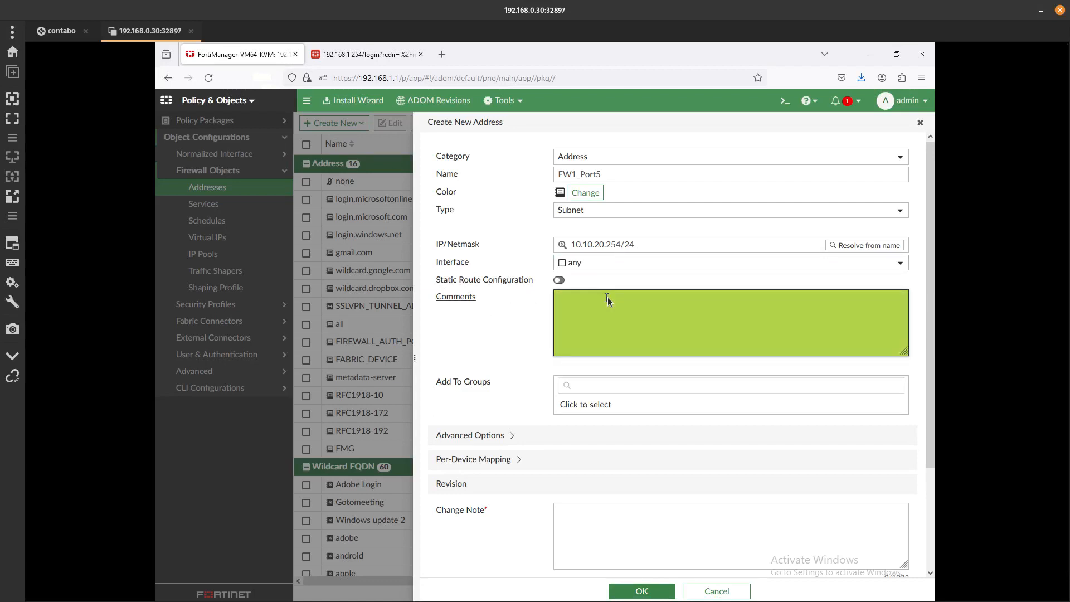
{"action": "type", "text": "This is the"}
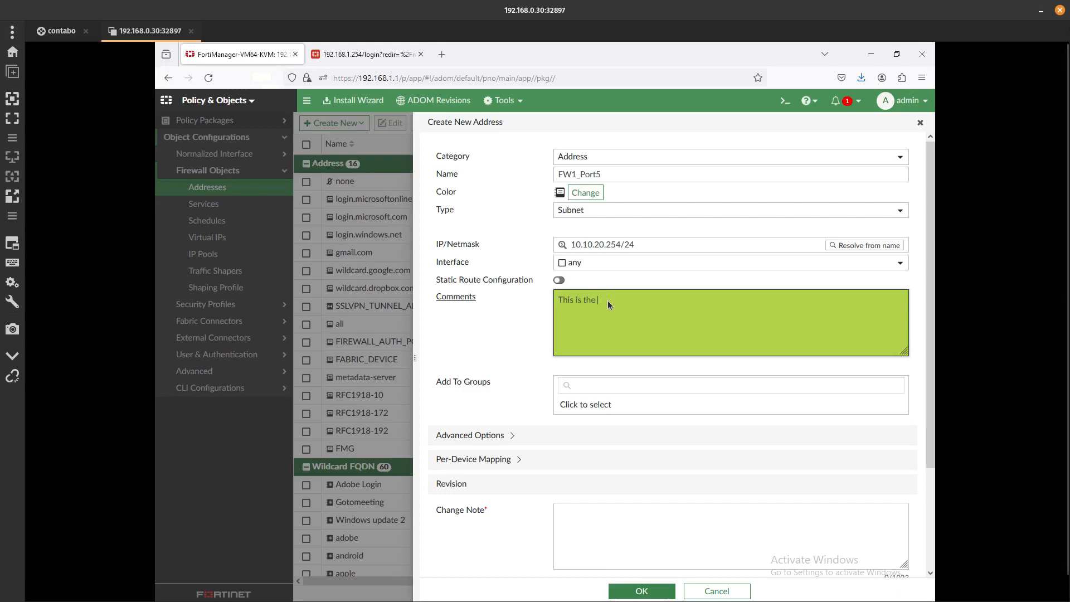
{"action": "type", "text": " FW1 IP"}
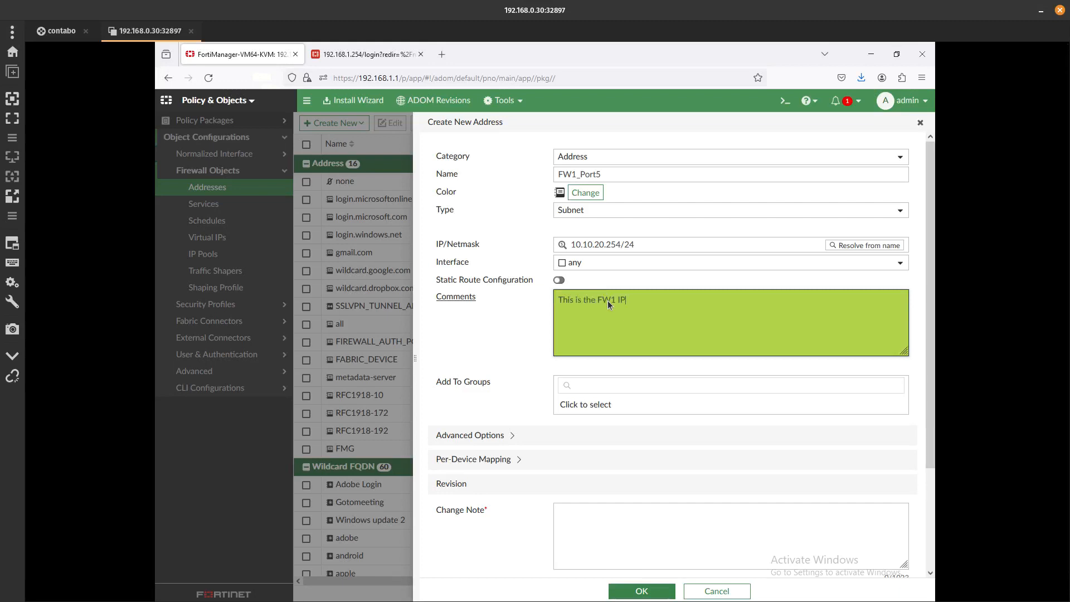
{"action": "type", "text": " on Port 5"}
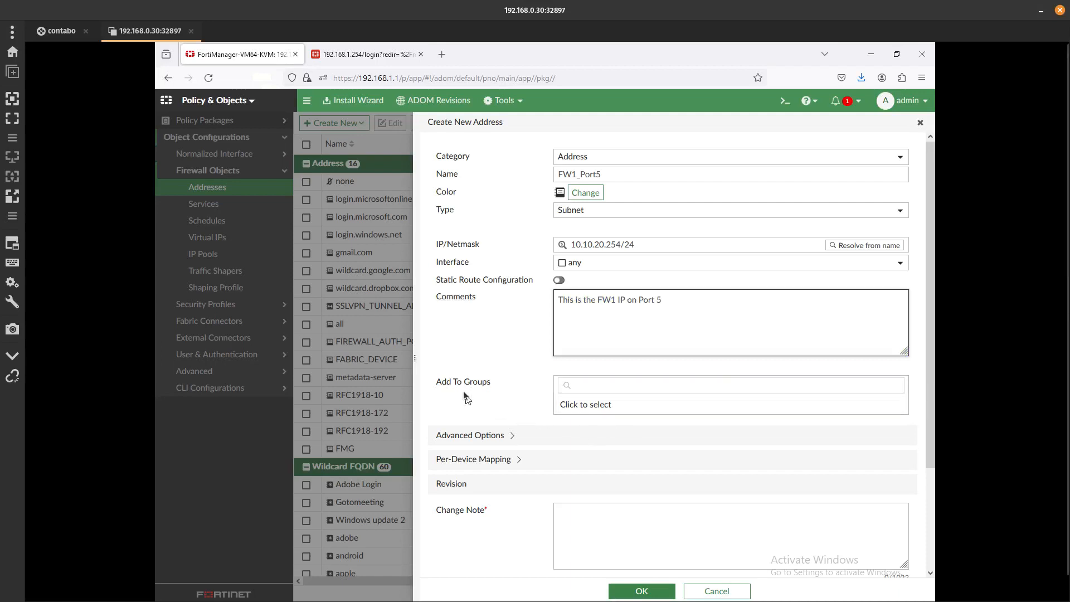
{"action": "left_click", "coordinate": [572, 179]}
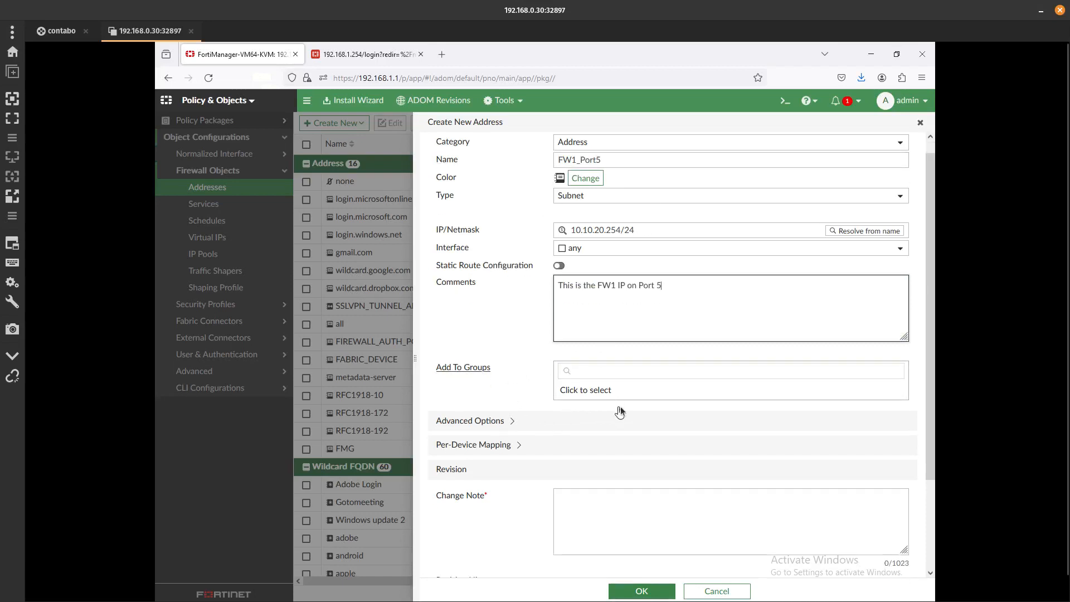
{"action": "scroll", "coordinate": [619, 410], "scroll_direction": "down", "scroll_amount": 1}
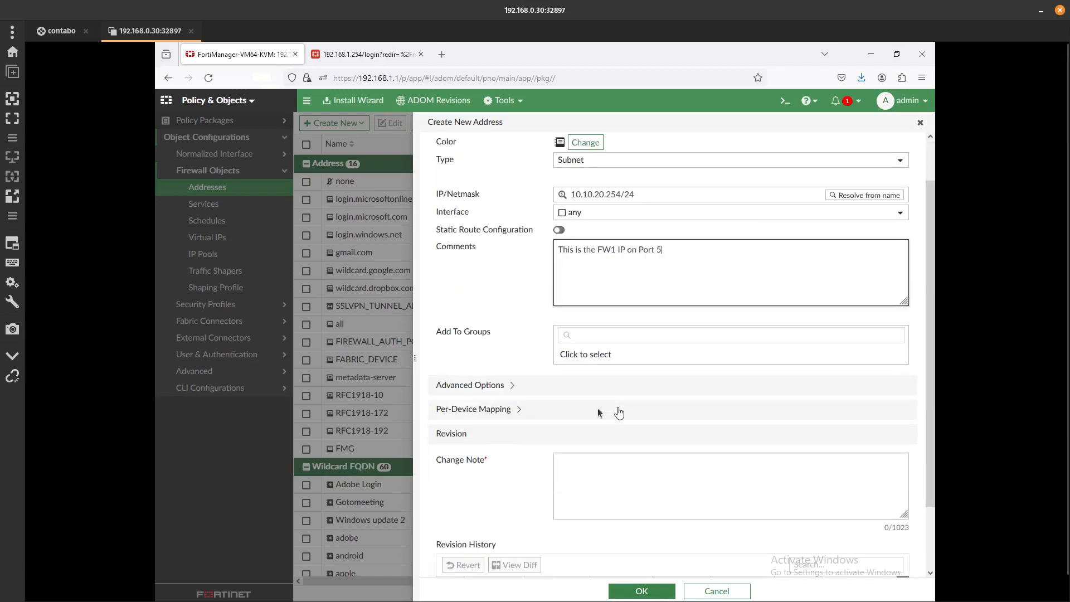
{"action": "left_click", "coordinate": [611, 159]}
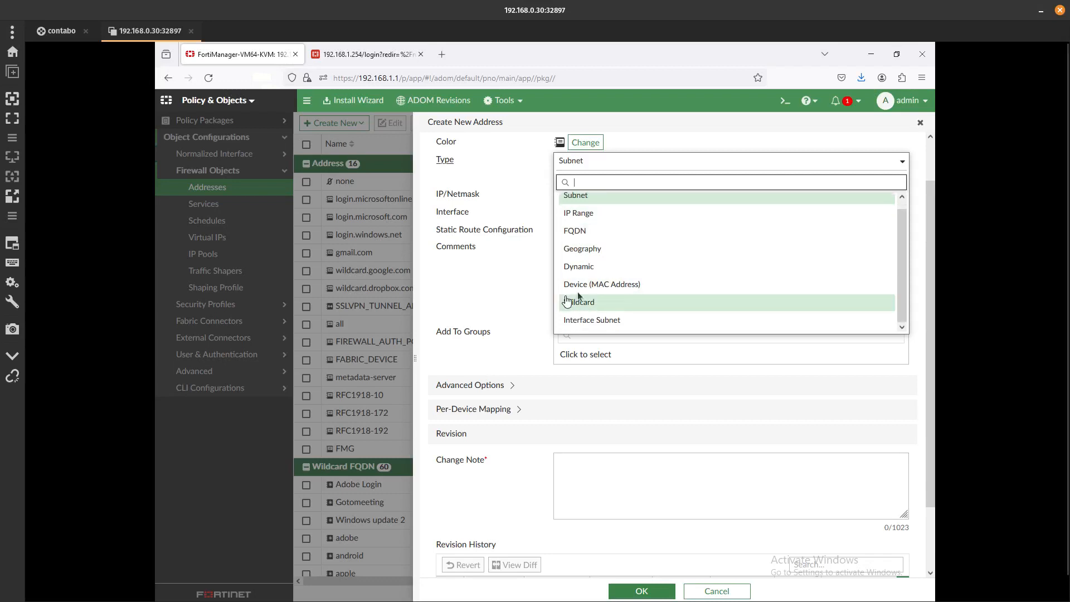
{"action": "left_click", "coordinate": [474, 287]}
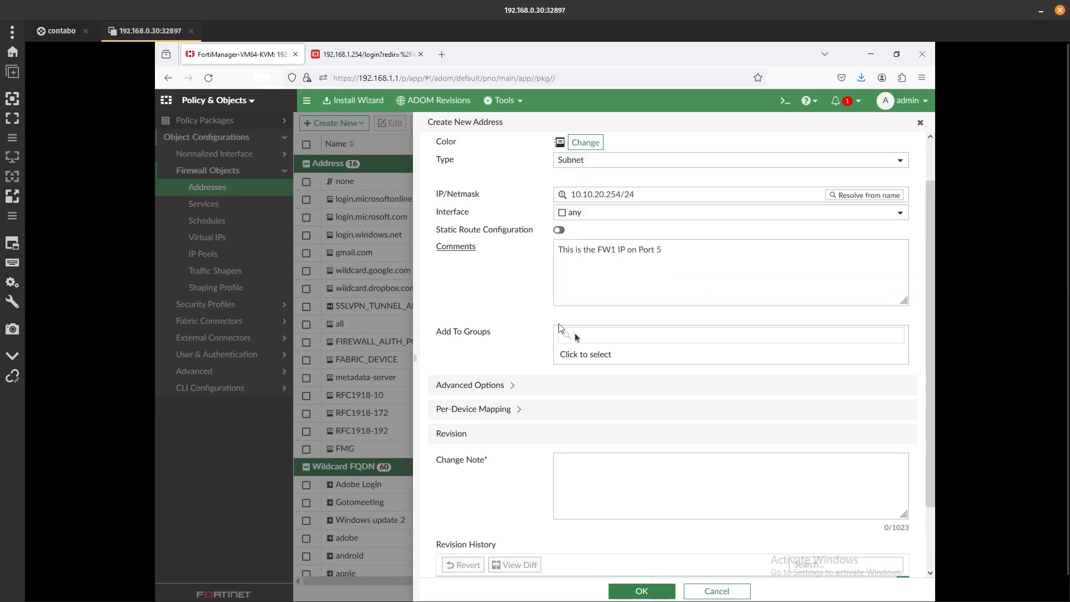
{"action": "scroll", "coordinate": [574, 333], "scroll_direction": "up", "scroll_amount": 2}
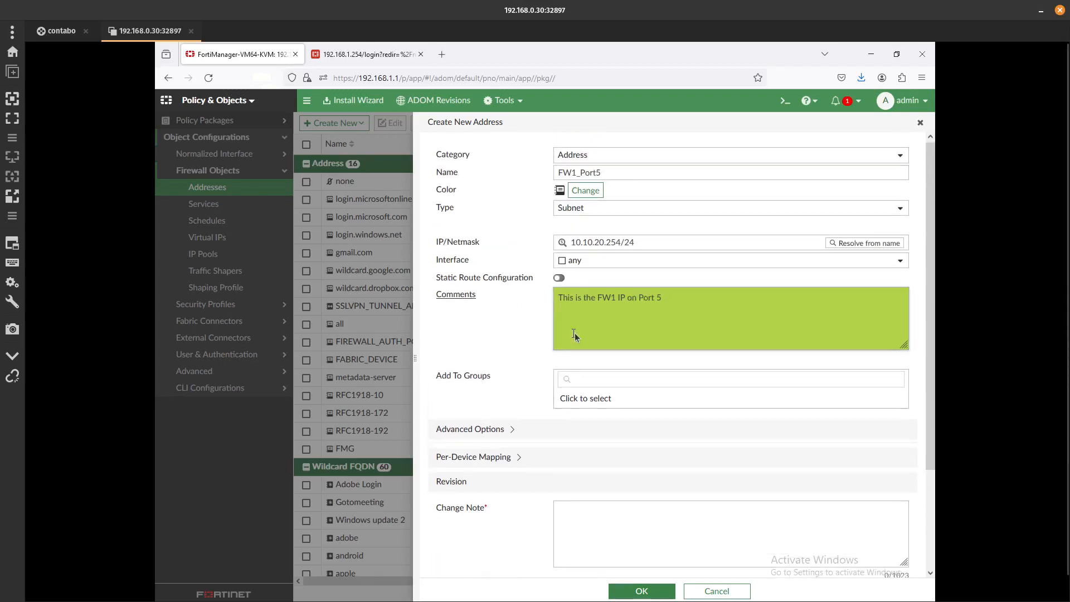
Expand the advanced options, enter the change note "Adding FW1 Port5 IP" and save the new address object.
{"action": "scroll", "coordinate": [574, 332], "scroll_direction": "down", "scroll_amount": 3}
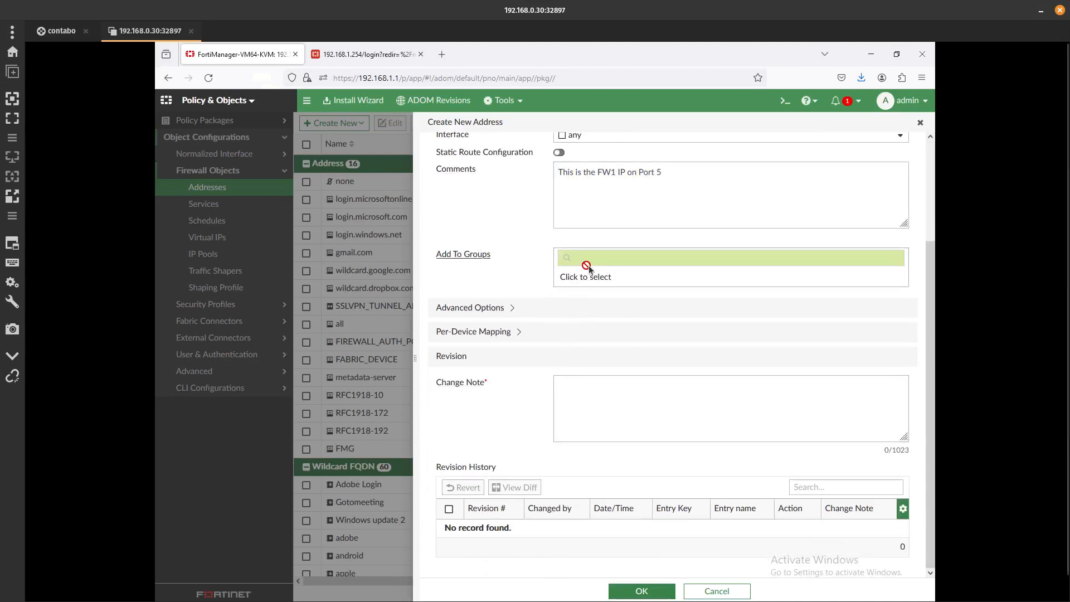
{"action": "left_click", "coordinate": [503, 306]}
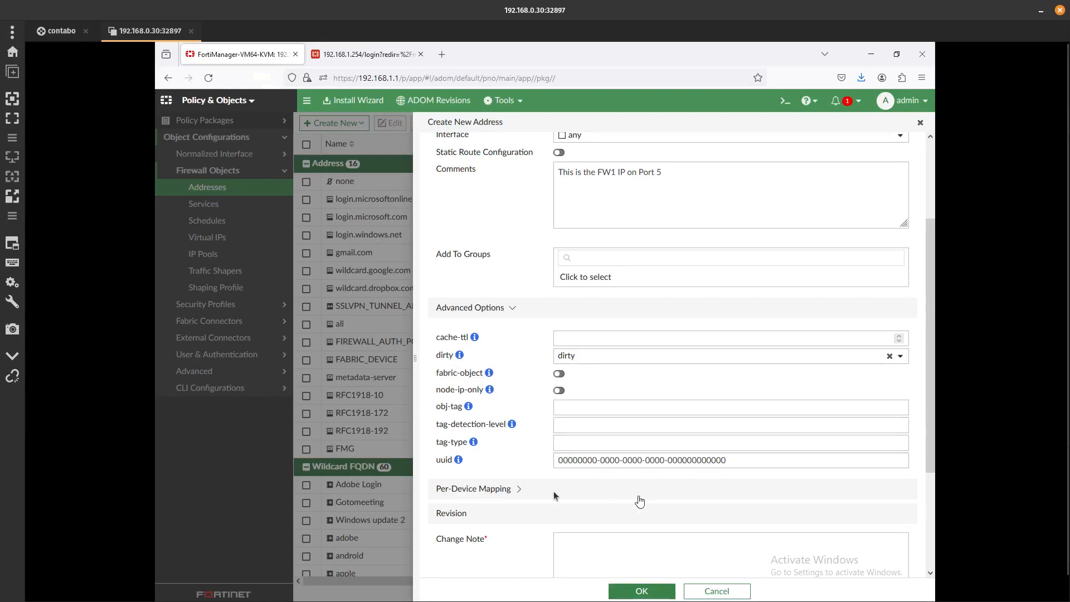
{"action": "scroll", "coordinate": [540, 485], "scroll_direction": "down", "scroll_amount": 3}
{"action": "left_click", "coordinate": [631, 407]}
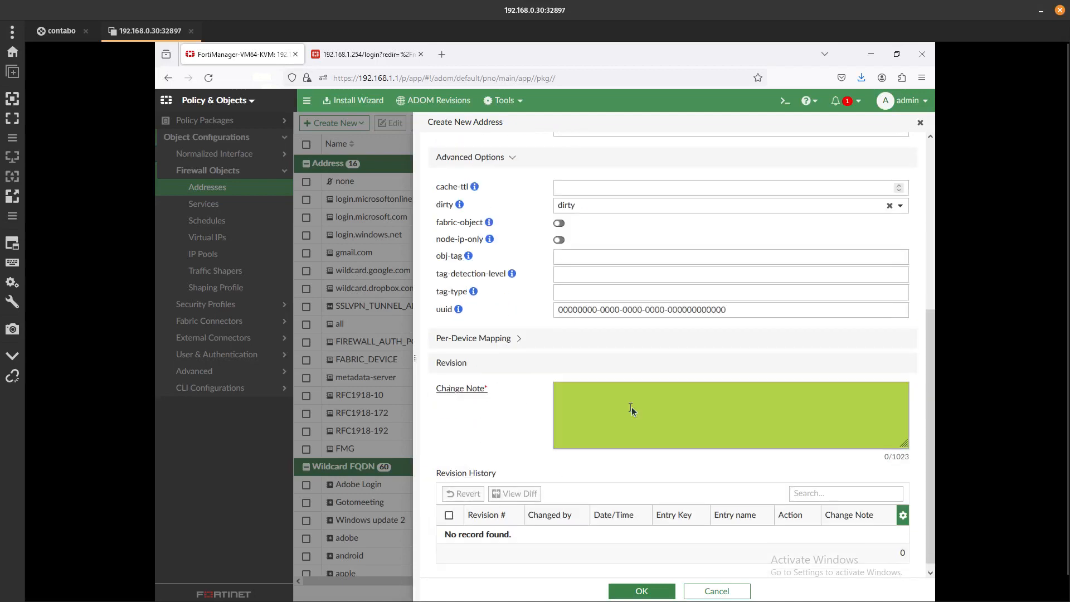
{"action": "type", "text": "A"}
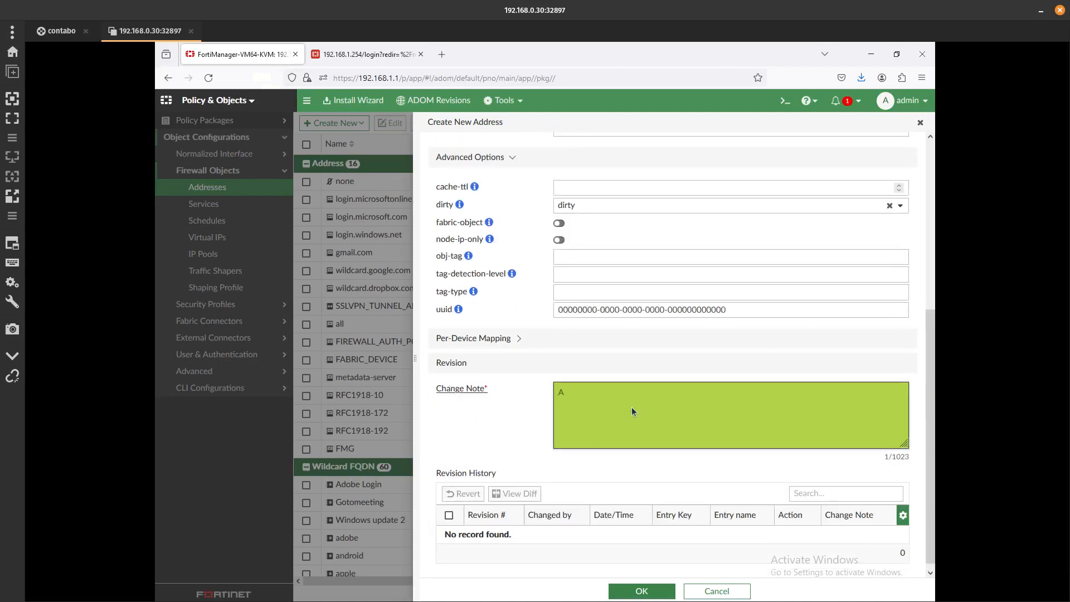
{"action": "type", "text": "dding FW"}
{"action": "type", "text": "1 Port5 IP"}
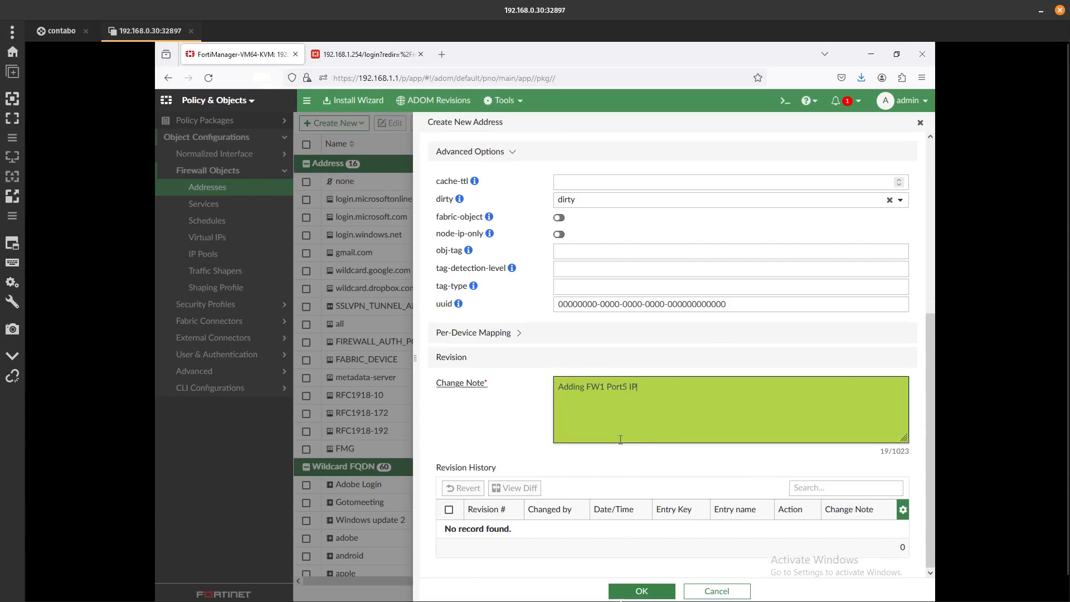
{"action": "left_click", "coordinate": [630, 592]}
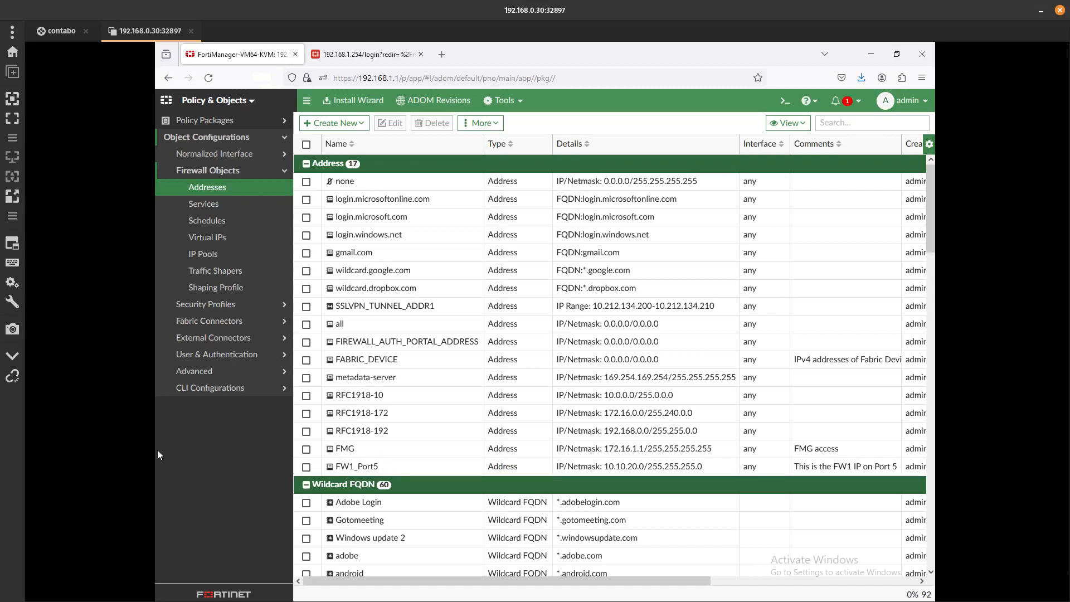
Open the FW1_Port5 address object for editing and change its color to orange-red.
{"action": "right_click", "coordinate": [376, 470]}
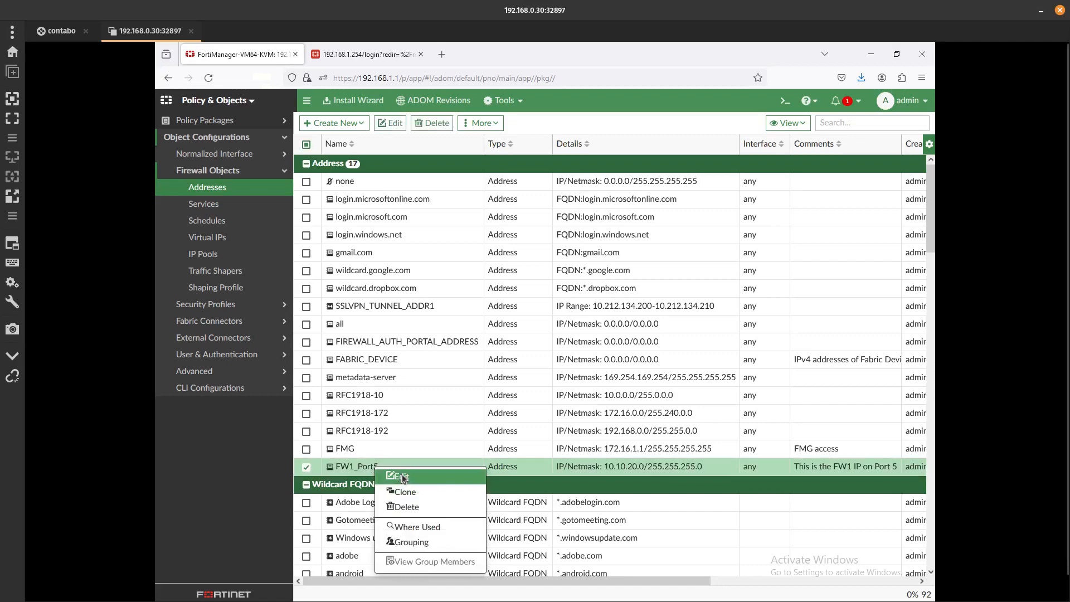
{"action": "left_click", "coordinate": [403, 475]}
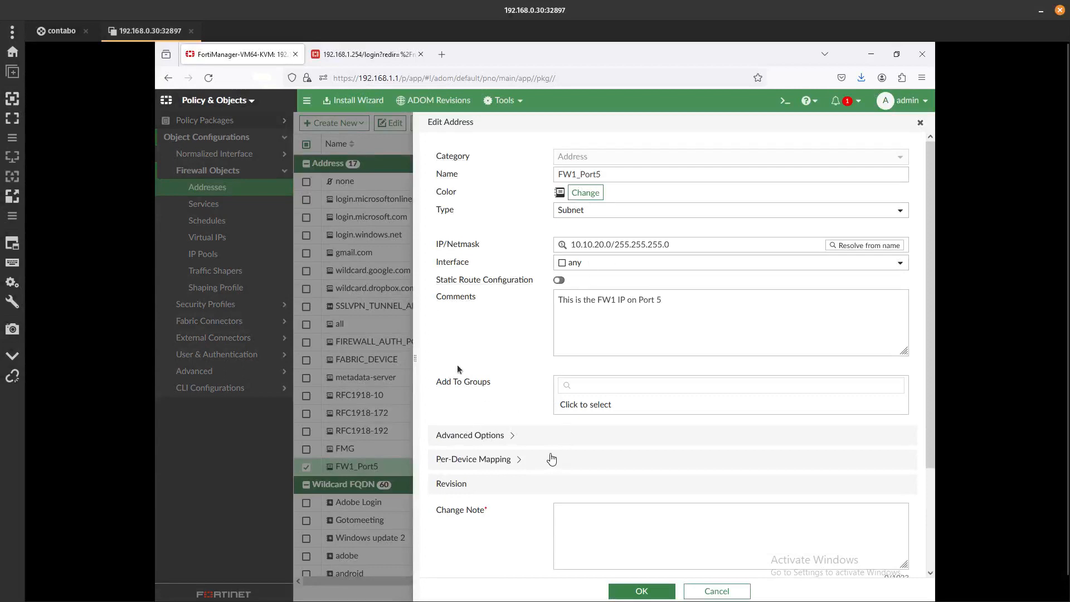
{"action": "left_click", "coordinate": [581, 197]}
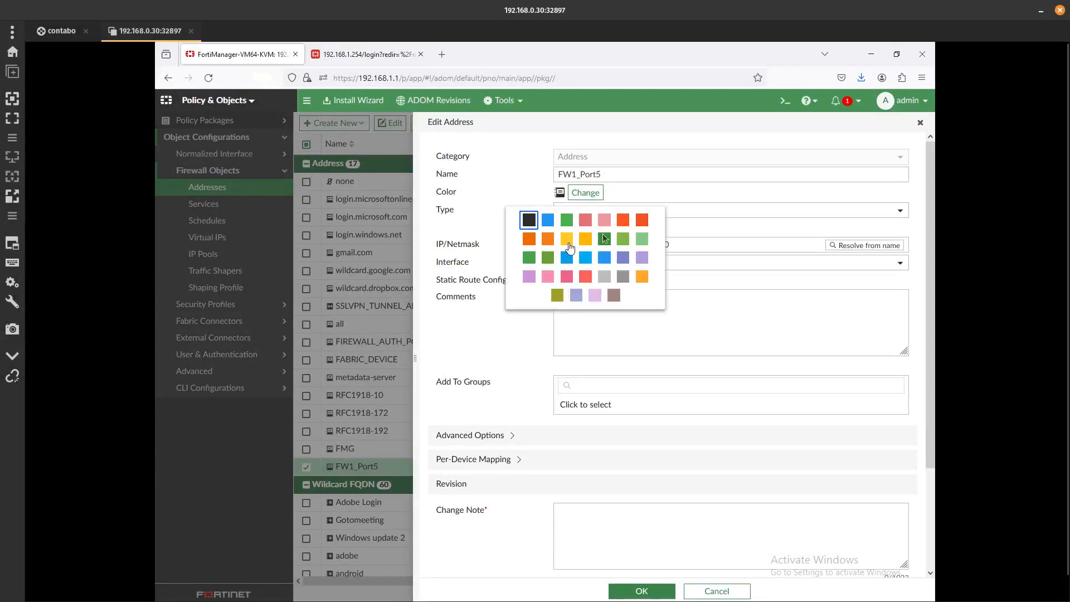
{"action": "left_click", "coordinate": [642, 221]}
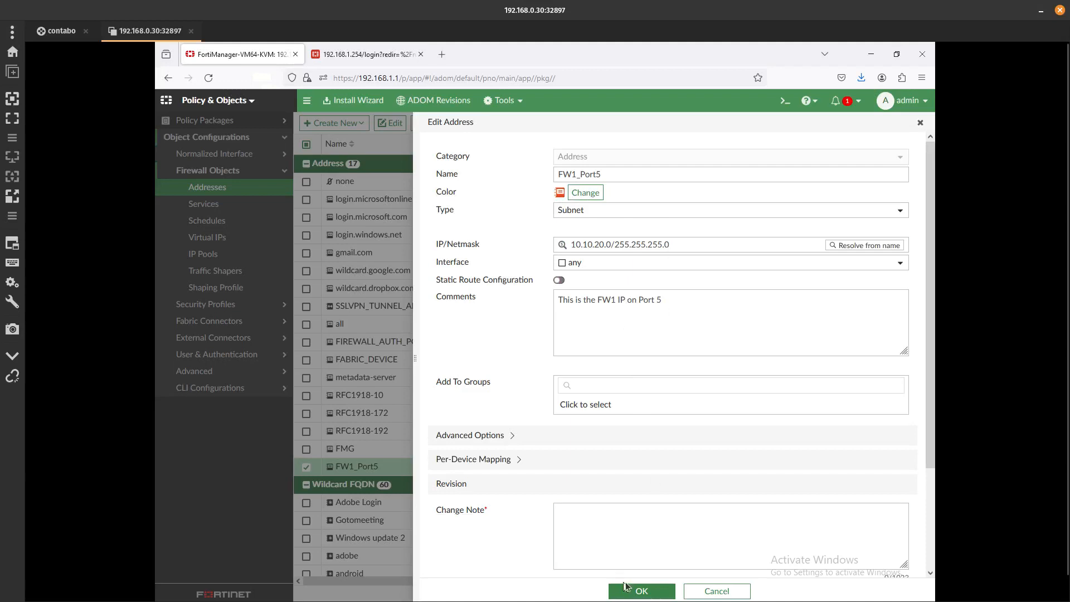
{"action": "left_click", "coordinate": [625, 595]}
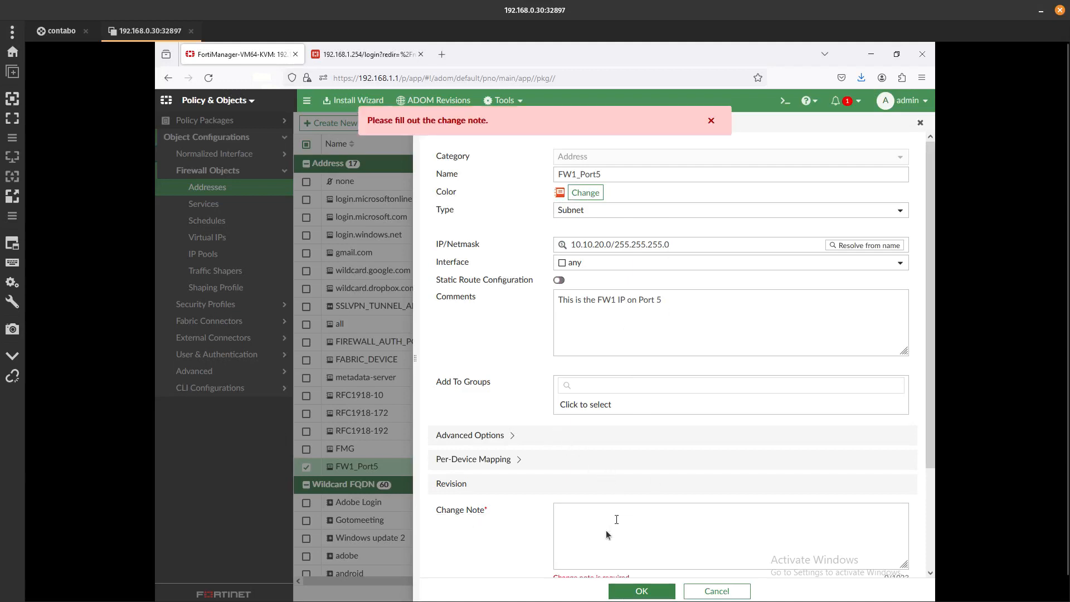
Copy the comment "This is the FW1 IP on Port 5" into the required change note and save the address object.
{"action": "triple_click", "coordinate": [652, 300]}
{"action": "key", "text": "ctrl+c"}
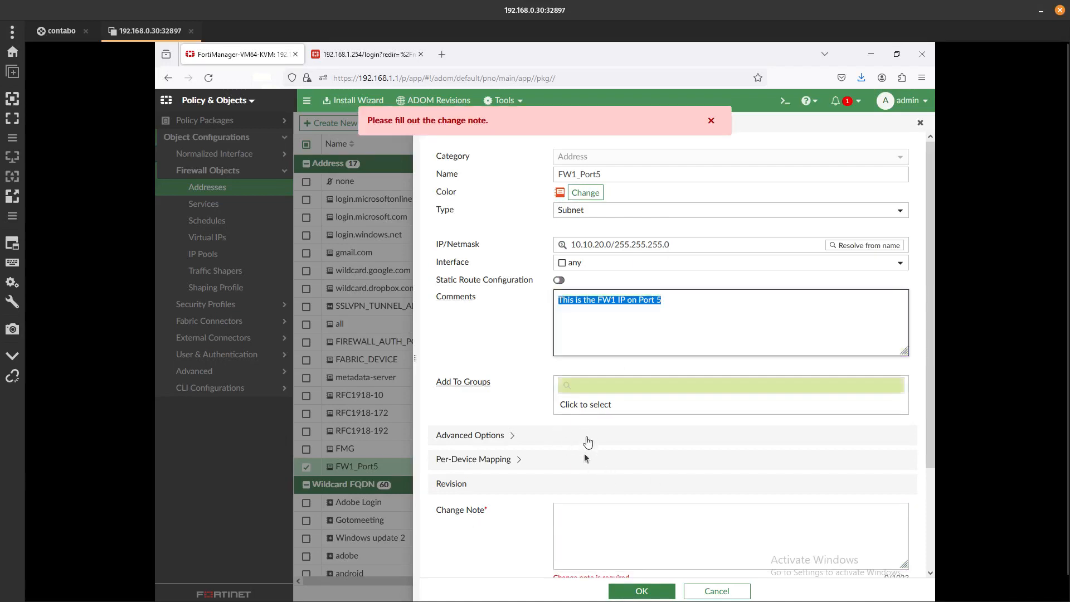
{"action": "left_click", "coordinate": [569, 512]}
{"action": "key", "text": "ctrl+v"}
{"action": "left_click", "coordinate": [630, 588]}
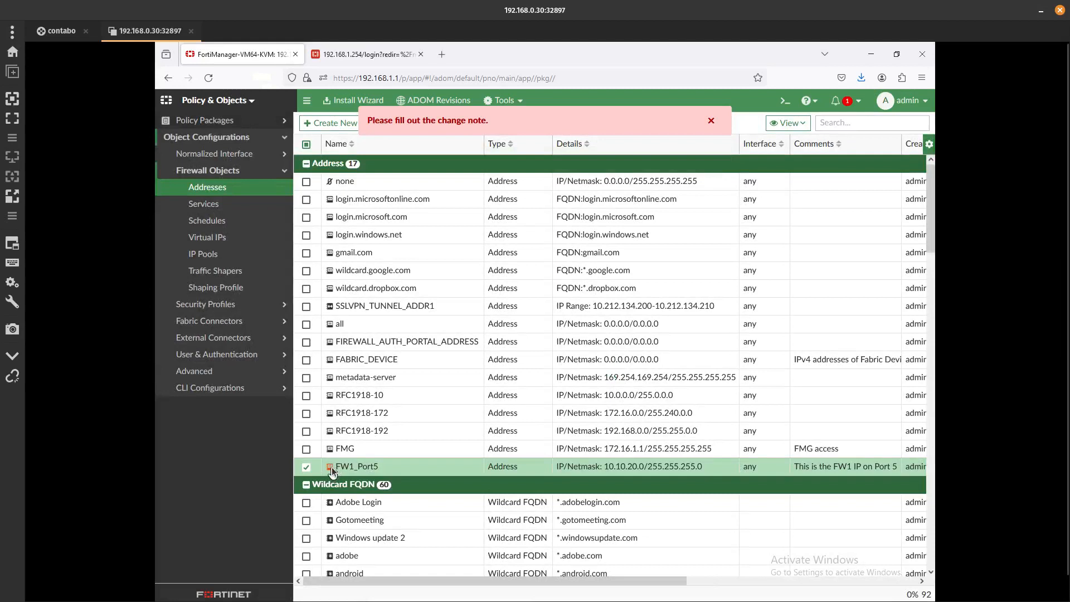
Check where the FW1_Port5 address object is used, and close the usage list.
{"action": "right_click", "coordinate": [366, 466]}
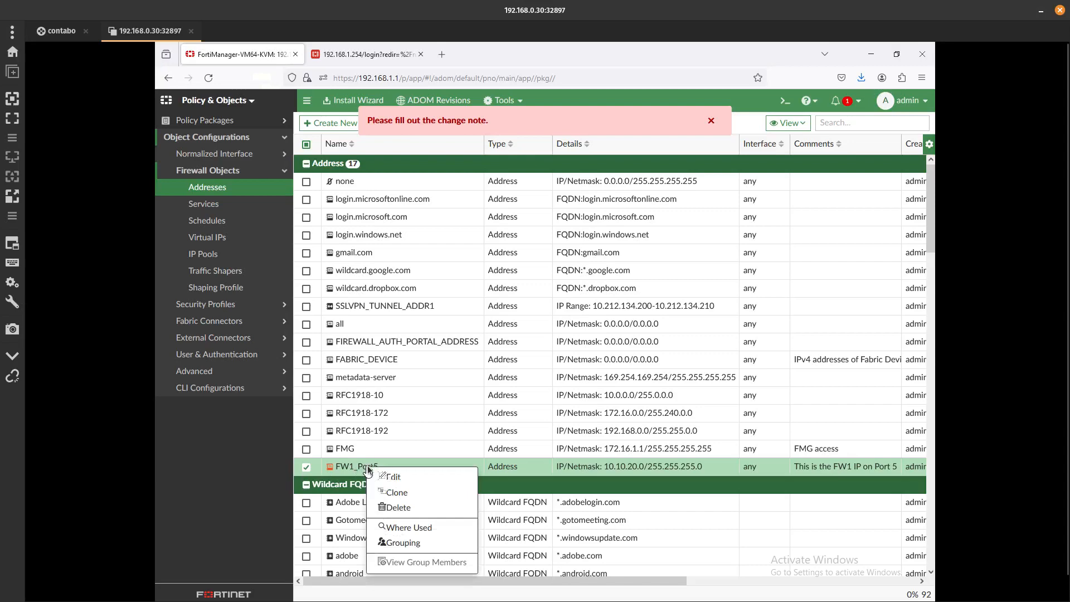
{"action": "left_click", "coordinate": [434, 529]}
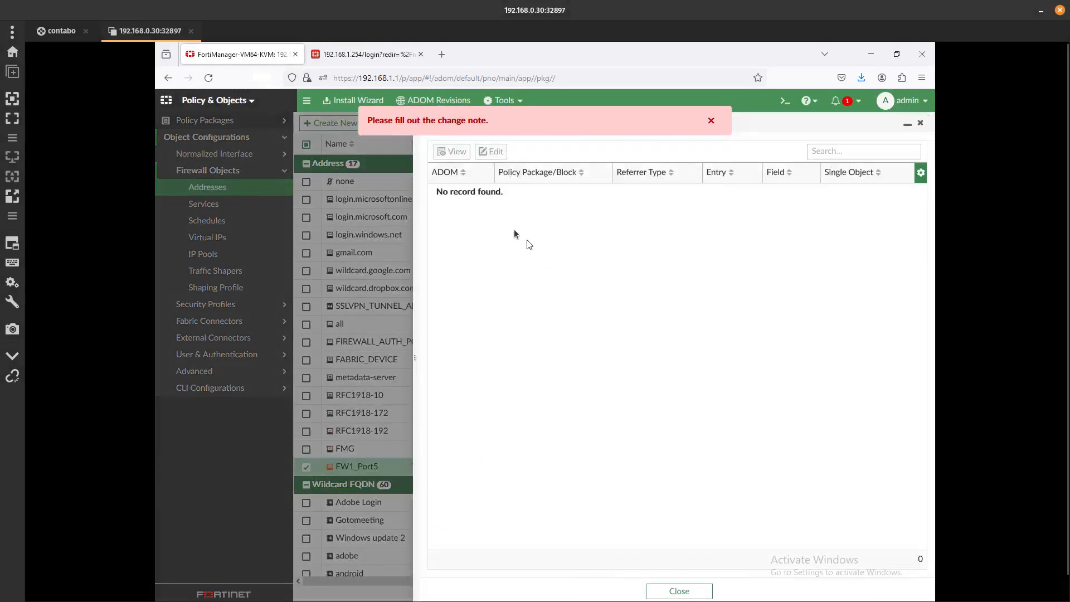
{"action": "left_click", "coordinate": [679, 592]}
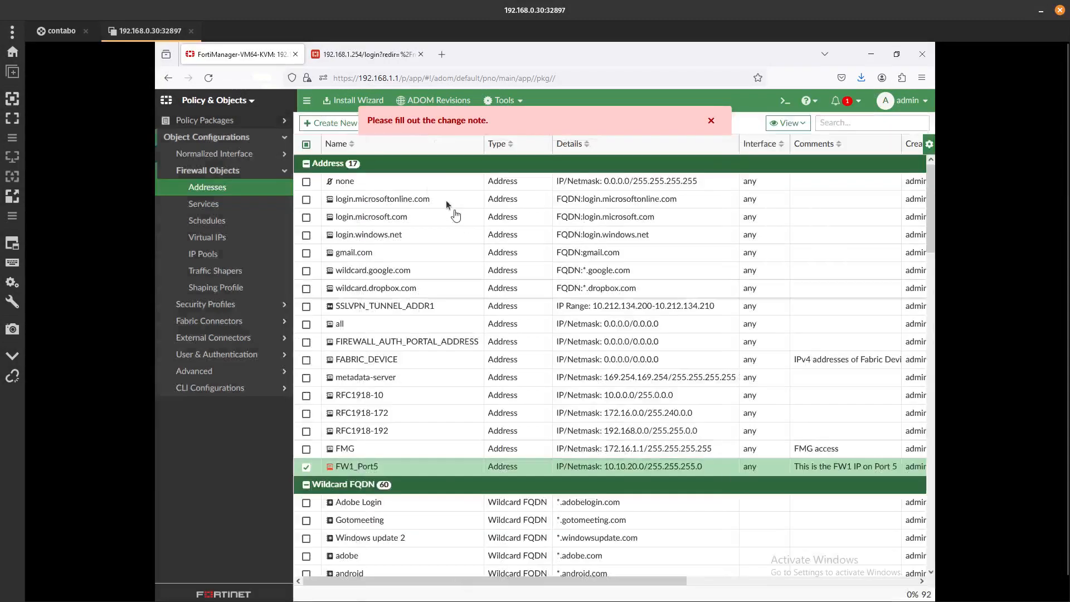
Open the firewall policy of the Spoke1_Policy package under Spoke Sites.
{"action": "left_click", "coordinate": [236, 120]}
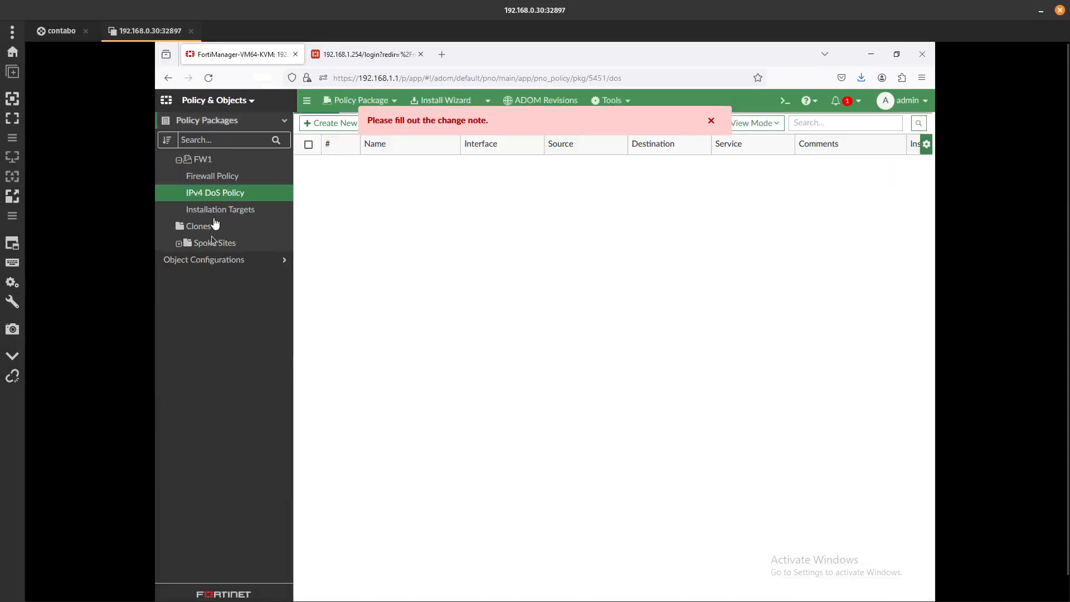
{"action": "left_click", "coordinate": [176, 244]}
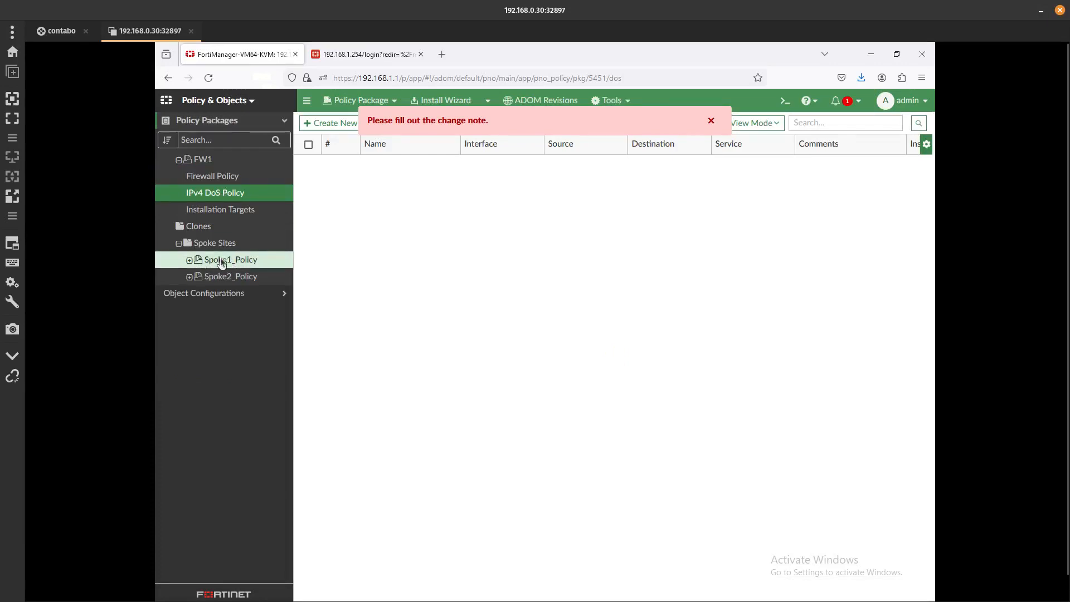
{"action": "left_click", "coordinate": [220, 260]}
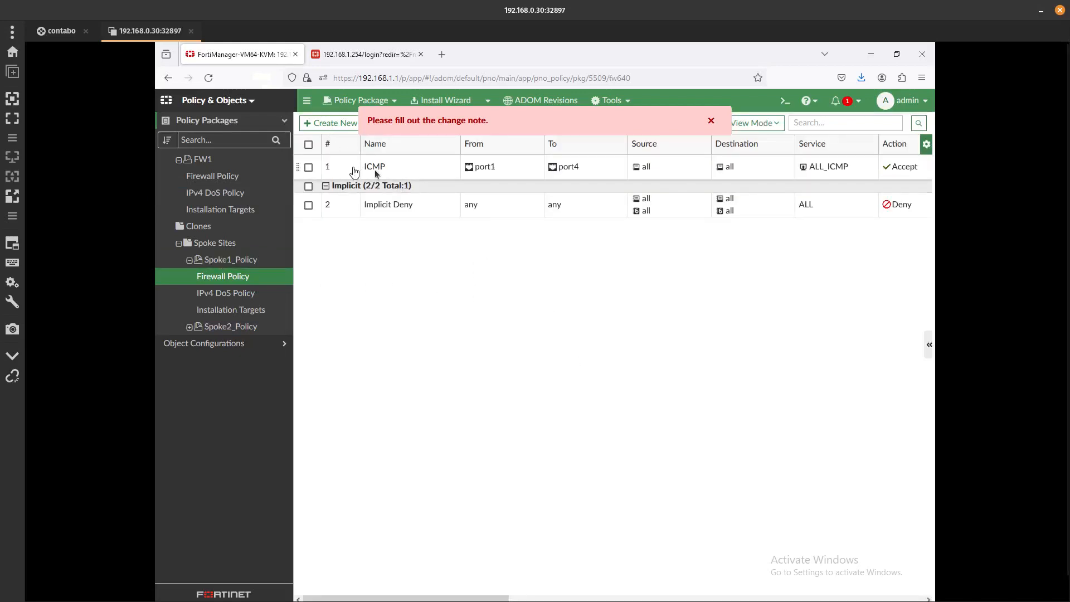
{"action": "left_click_drag", "start_coordinate": [375, 171], "coordinate": [497, 180]}
{"action": "left_click_drag", "start_coordinate": [591, 174], "coordinate": [594, 176]}
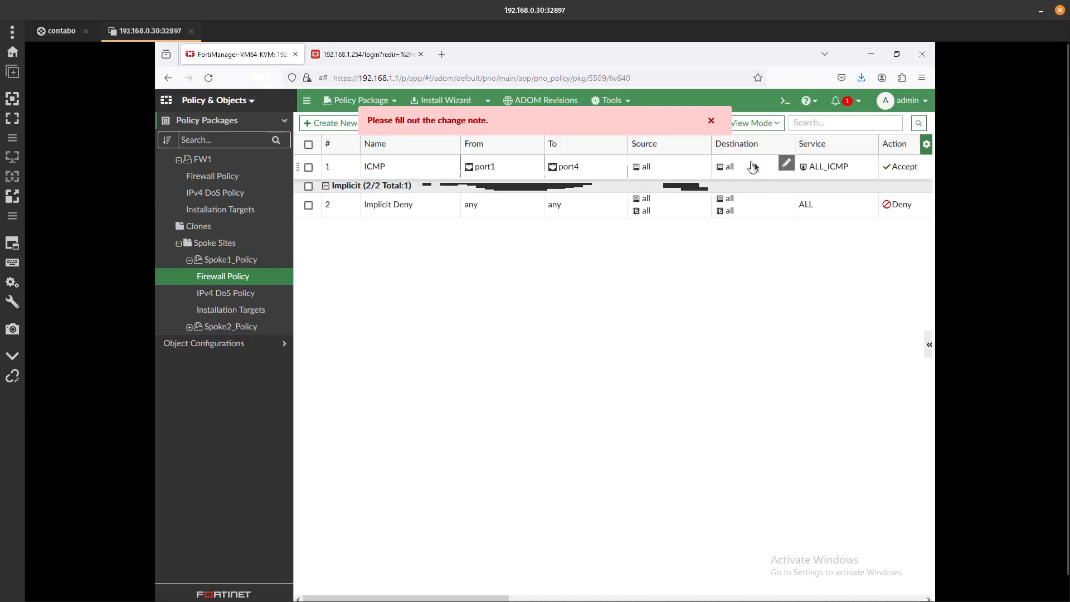
Replace the ICMP policy's destination with the FW1_Port5 address object and dismiss the change note warning.
{"action": "left_click", "coordinate": [787, 167]}
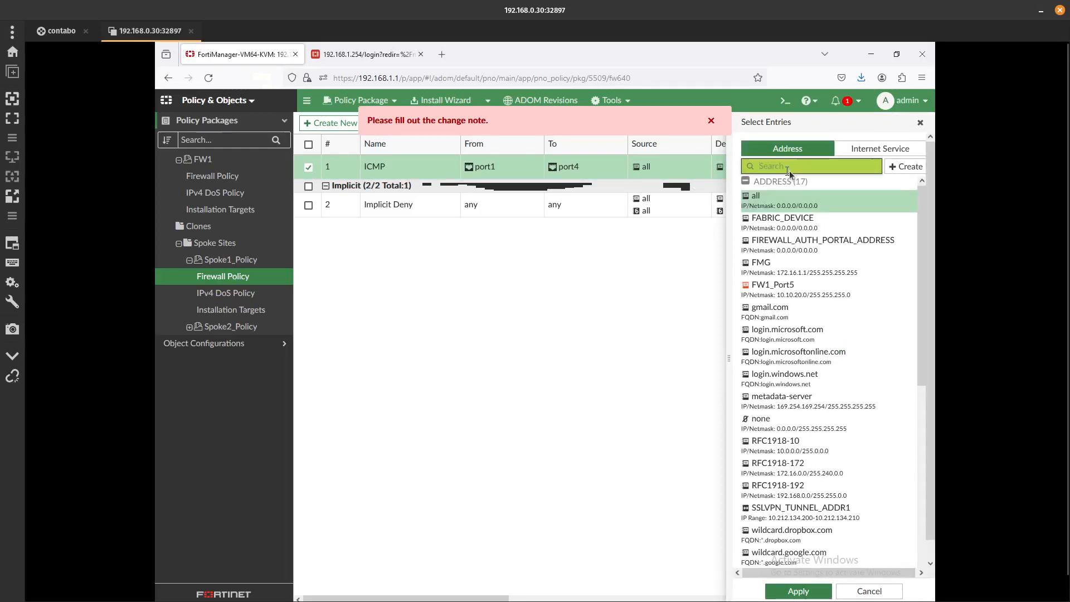
{"action": "left_click", "coordinate": [788, 284]}
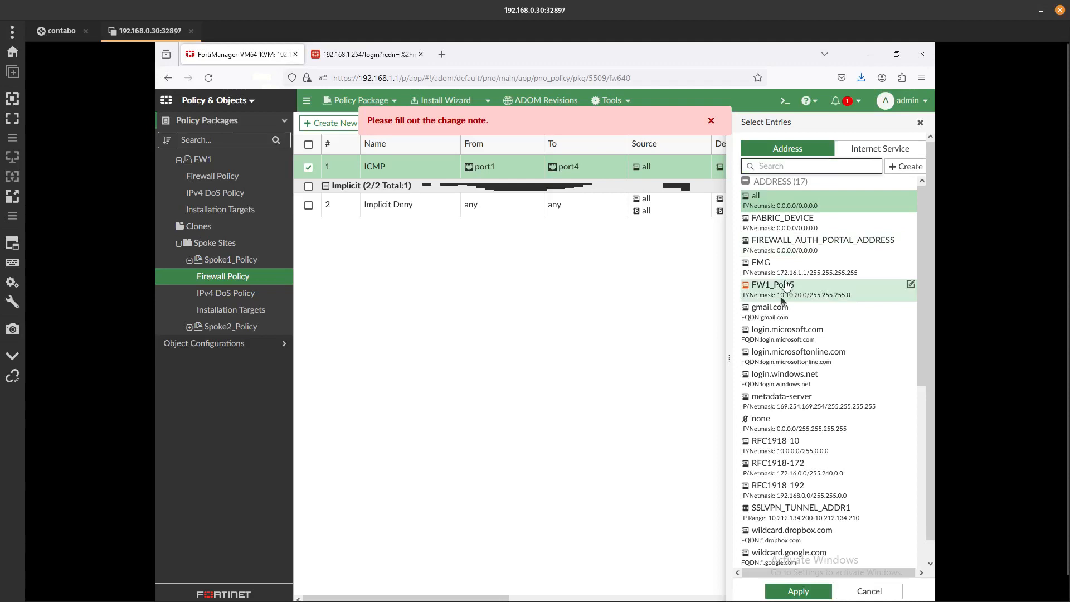
{"action": "left_click", "coordinate": [785, 591]}
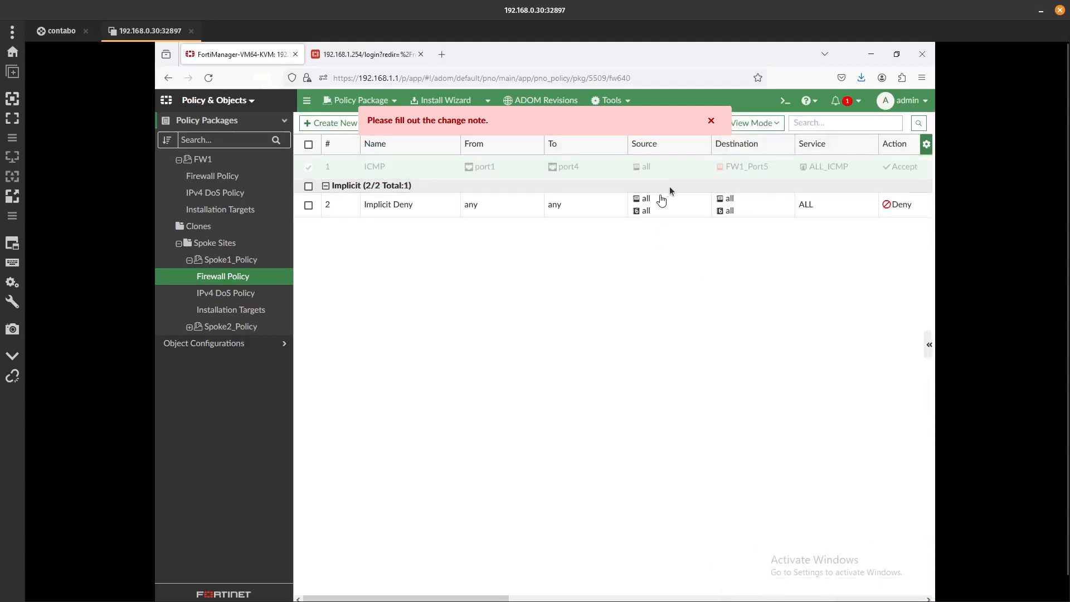
{"action": "left_click", "coordinate": [712, 120]}
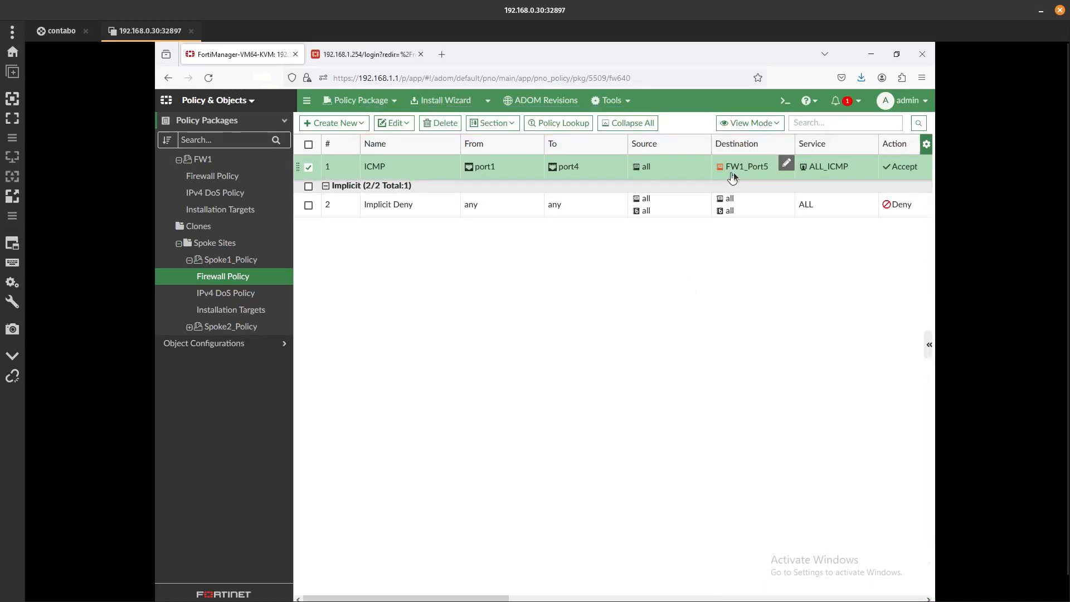
Inspect the firewall policy that references FW1_Port5 through its usage list, and return to the firewall address objects.
{"action": "left_click", "coordinate": [219, 344]}
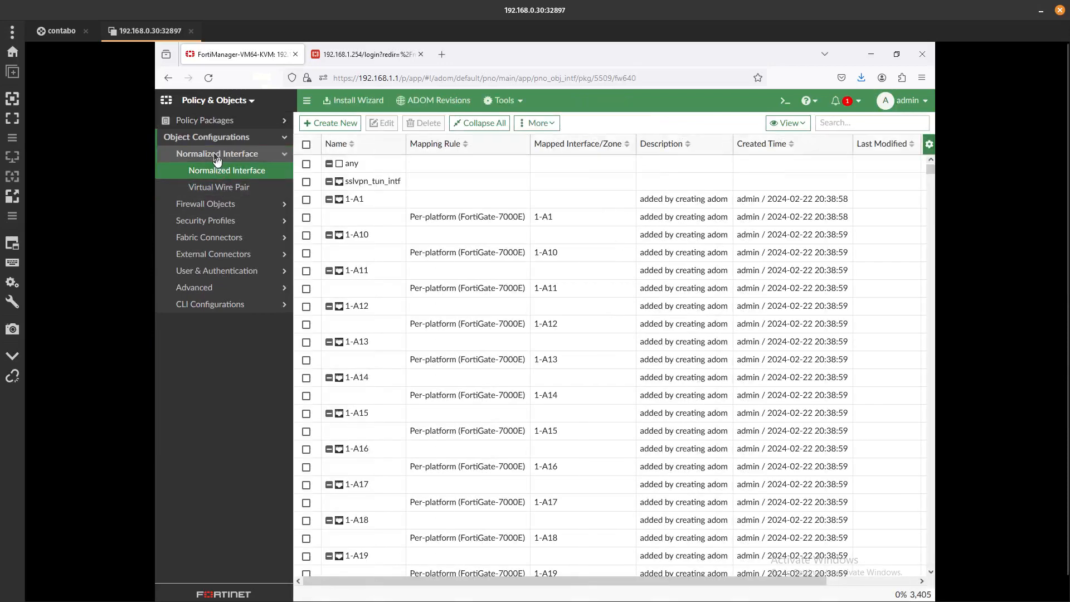
{"action": "left_click", "coordinate": [215, 204]}
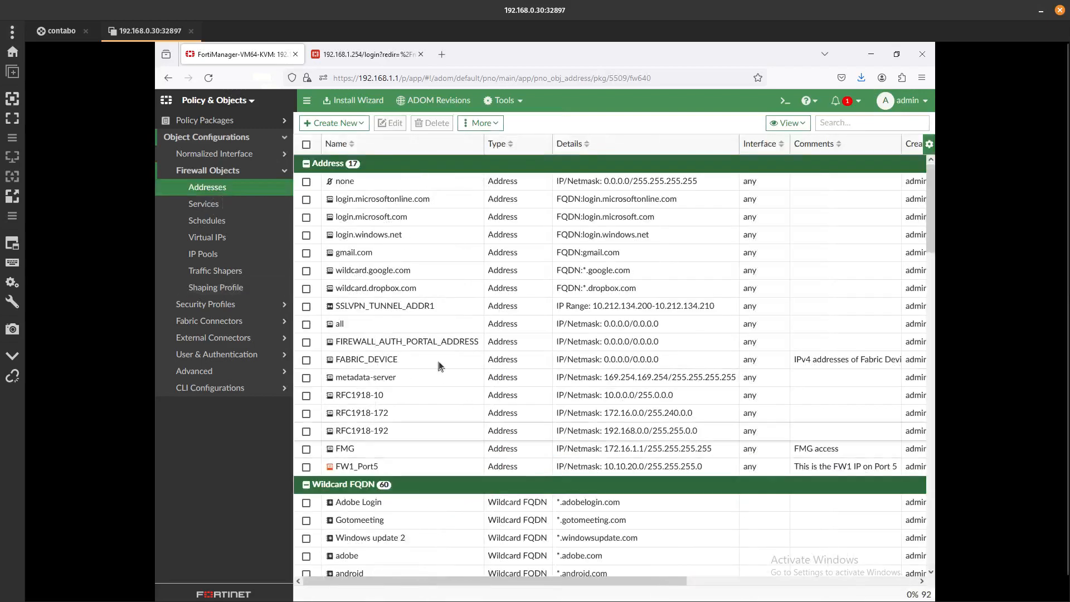
{"action": "right_click", "coordinate": [406, 466]}
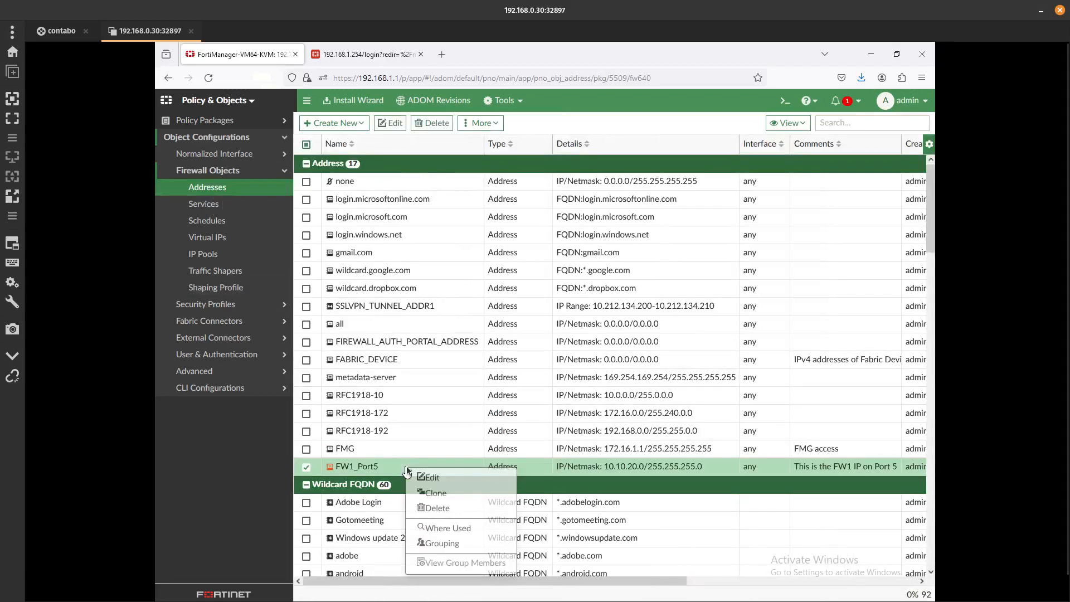
{"action": "left_click", "coordinate": [474, 528]}
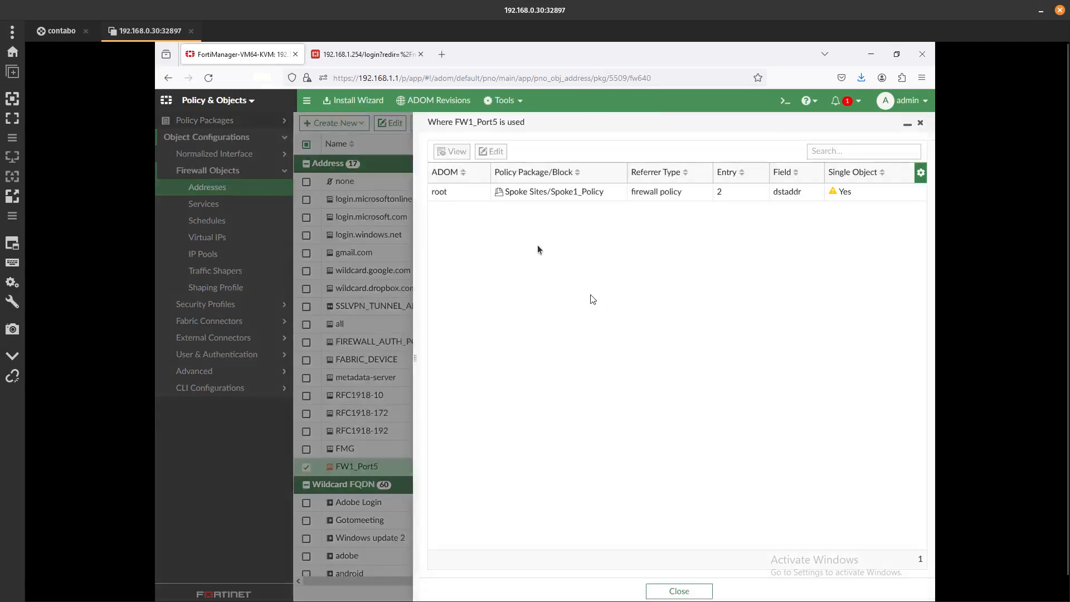
{"action": "double_click", "coordinate": [567, 191]}
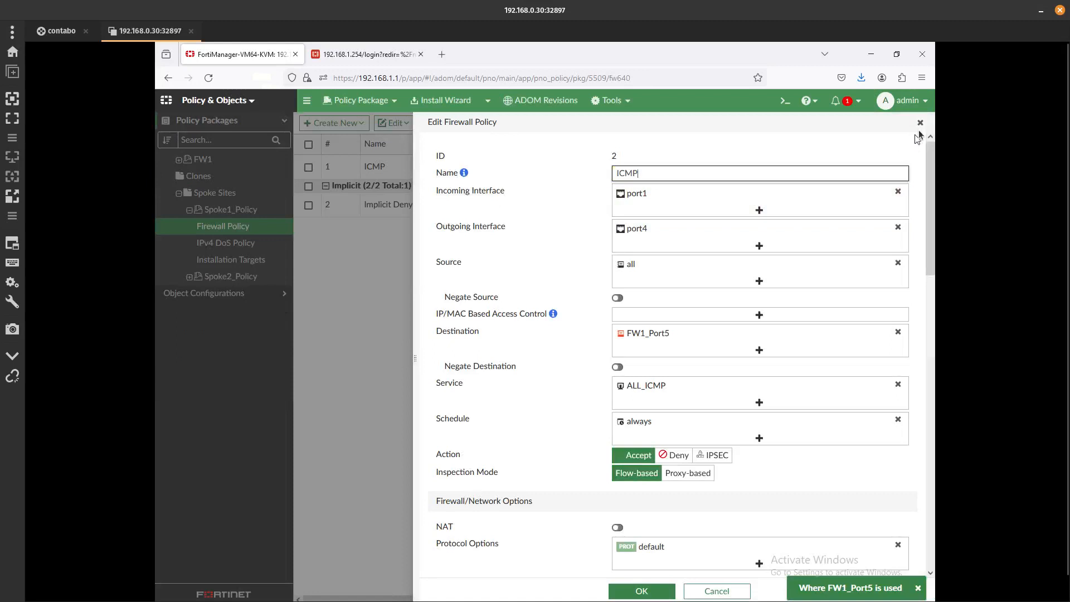
{"action": "left_click", "coordinate": [919, 123]}
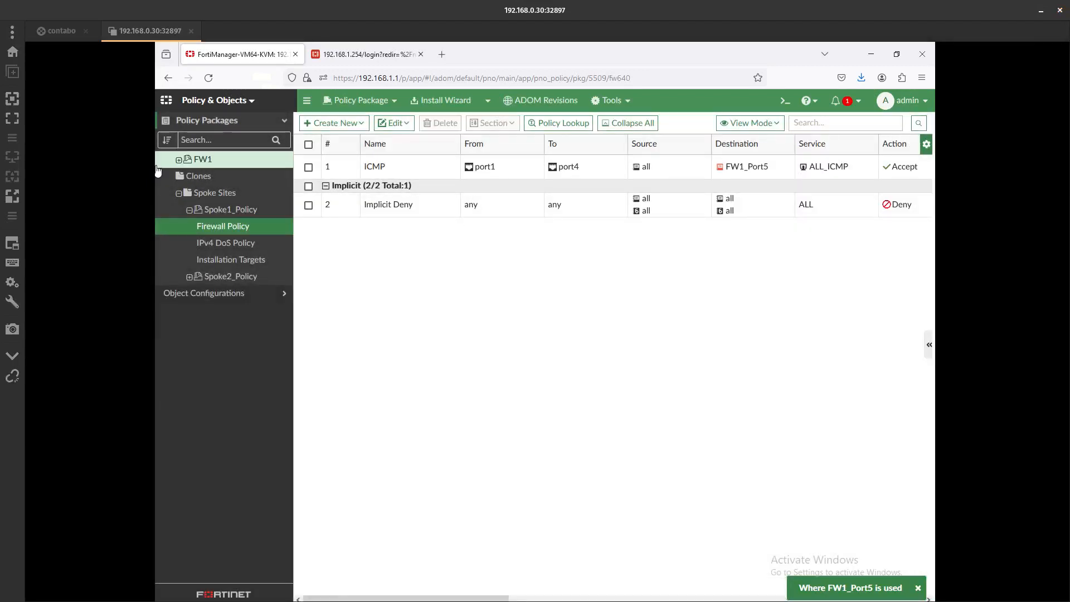
{"action": "left_click", "coordinate": [234, 295]}
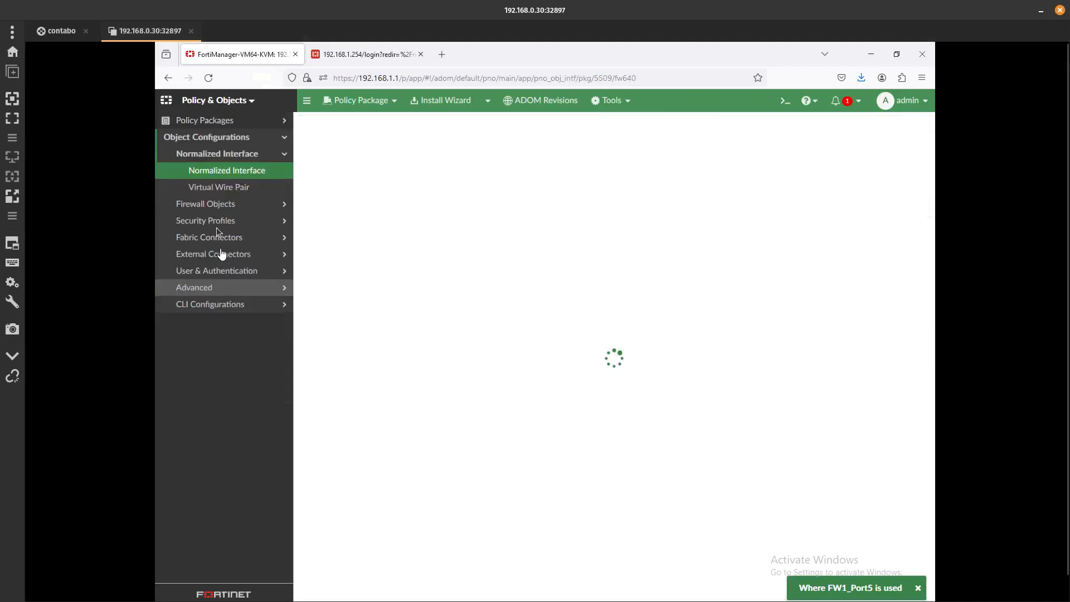
{"action": "left_click", "coordinate": [215, 199]}
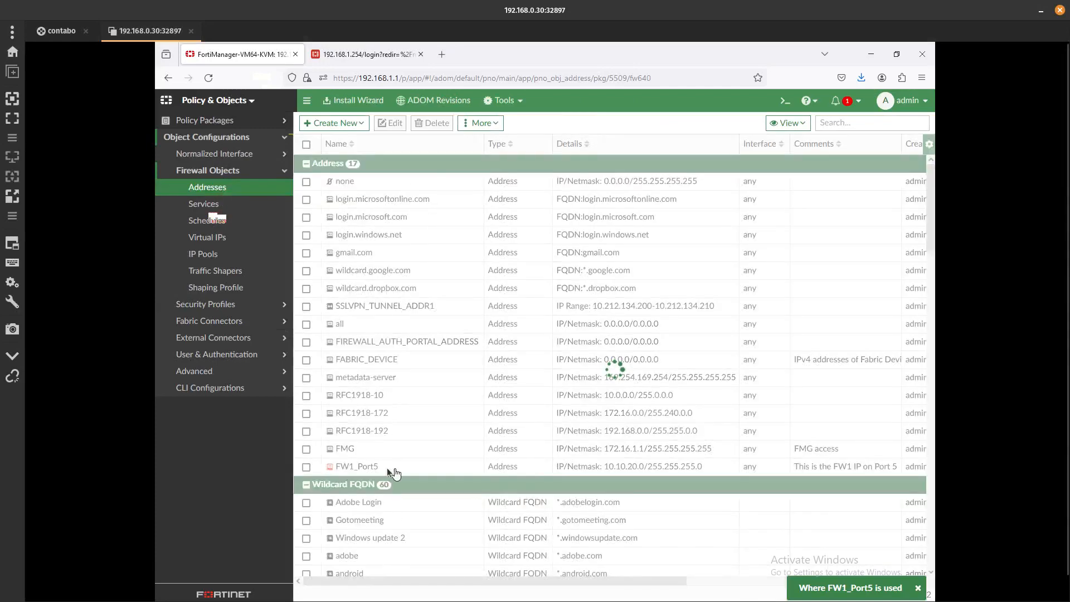
{"action": "left_click", "coordinate": [306, 465]}
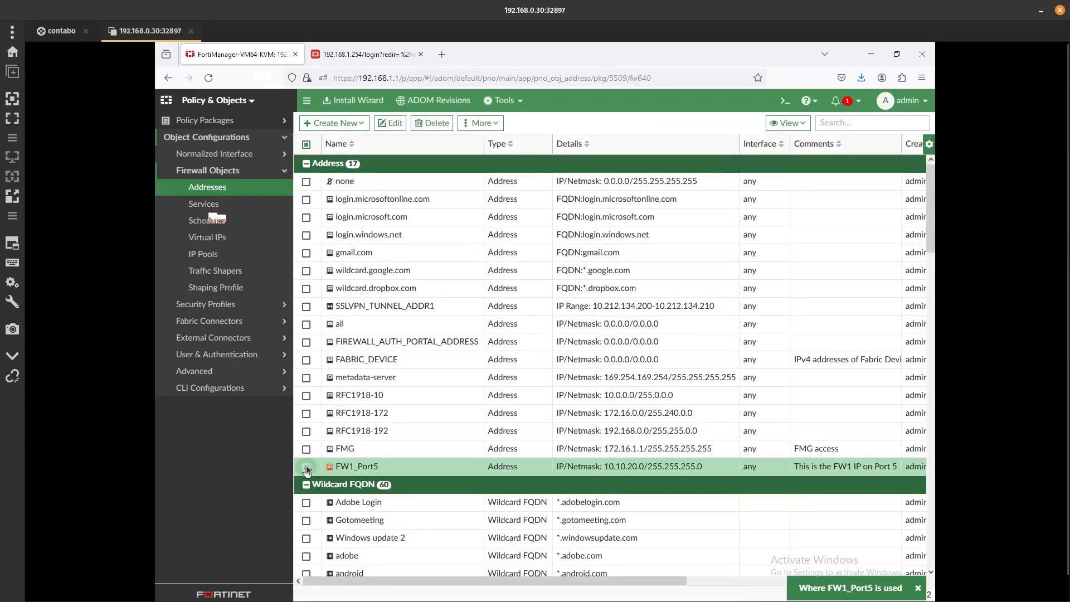
{"action": "right_click", "coordinate": [382, 467]}
{"action": "left_click", "coordinate": [436, 497]}
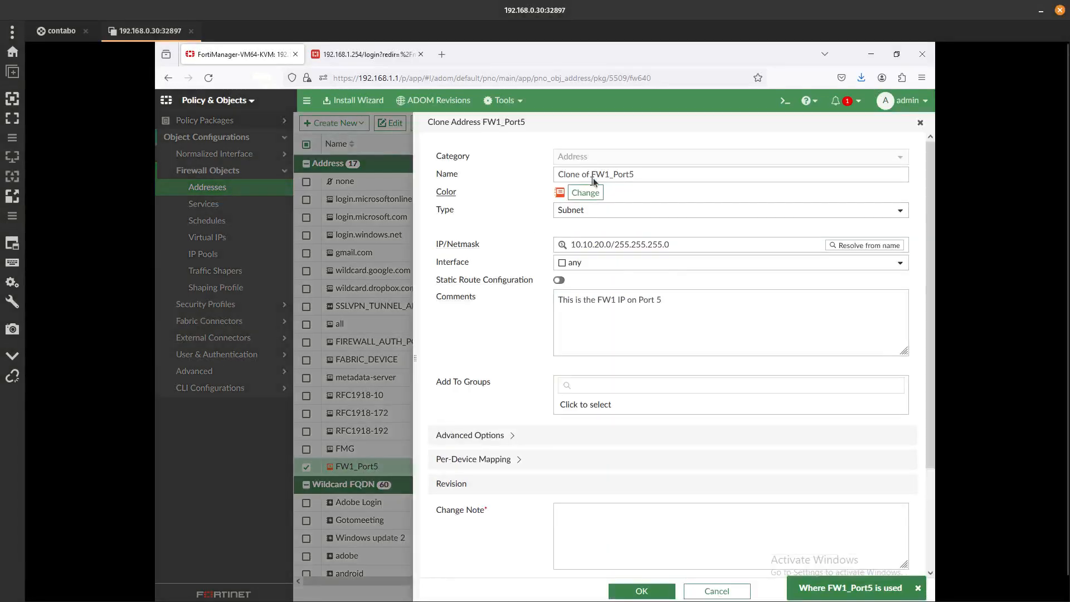
{"action": "left_click_drag", "start_coordinate": [591, 176], "coordinate": [526, 172]}
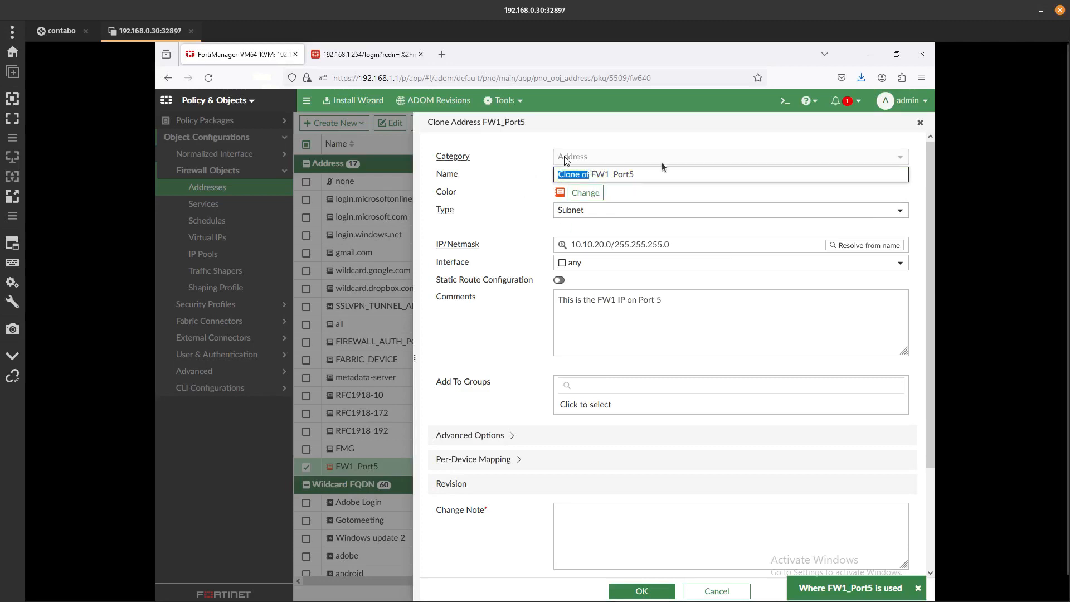
{"action": "left_click", "coordinate": [717, 592]}
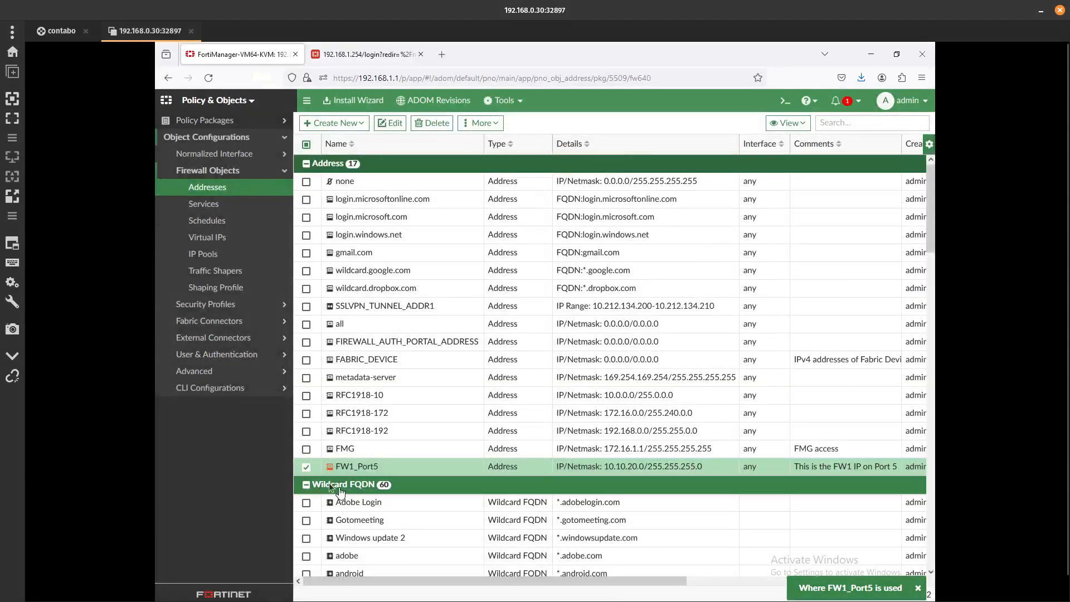
{"action": "left_click", "coordinate": [307, 466]}
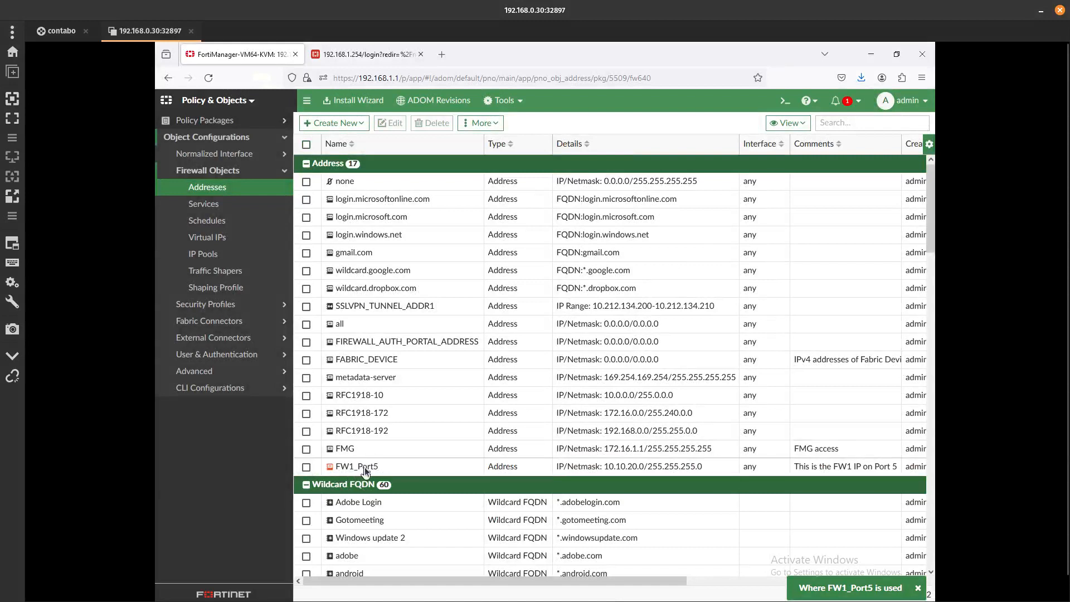
Start a new IPv4 address group of type Group and name it Hub-Spokes.
{"action": "left_click", "coordinate": [349, 124]}
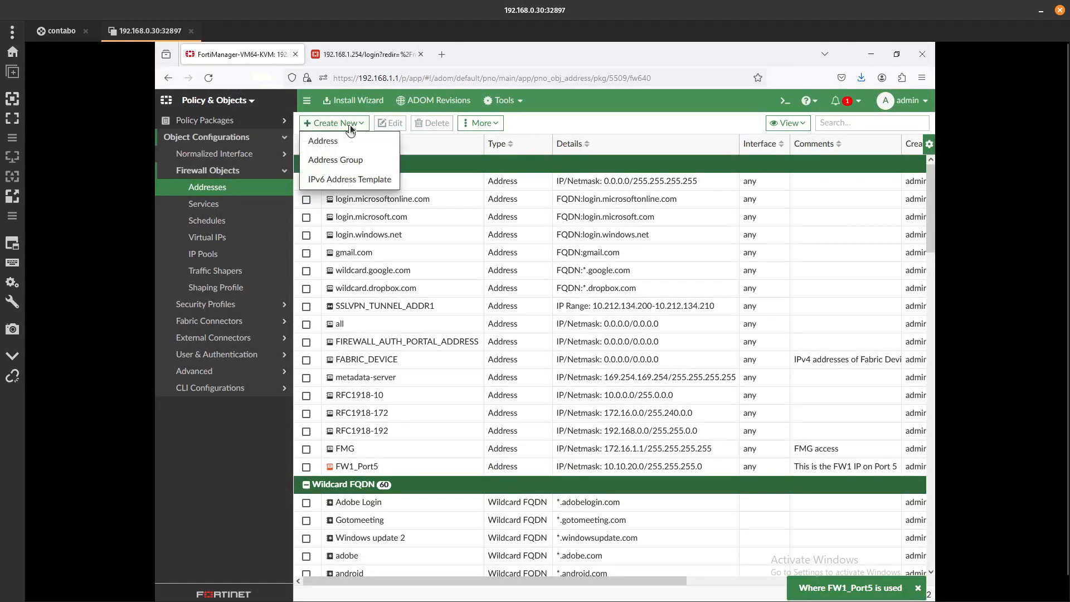
{"action": "left_click", "coordinate": [345, 160]}
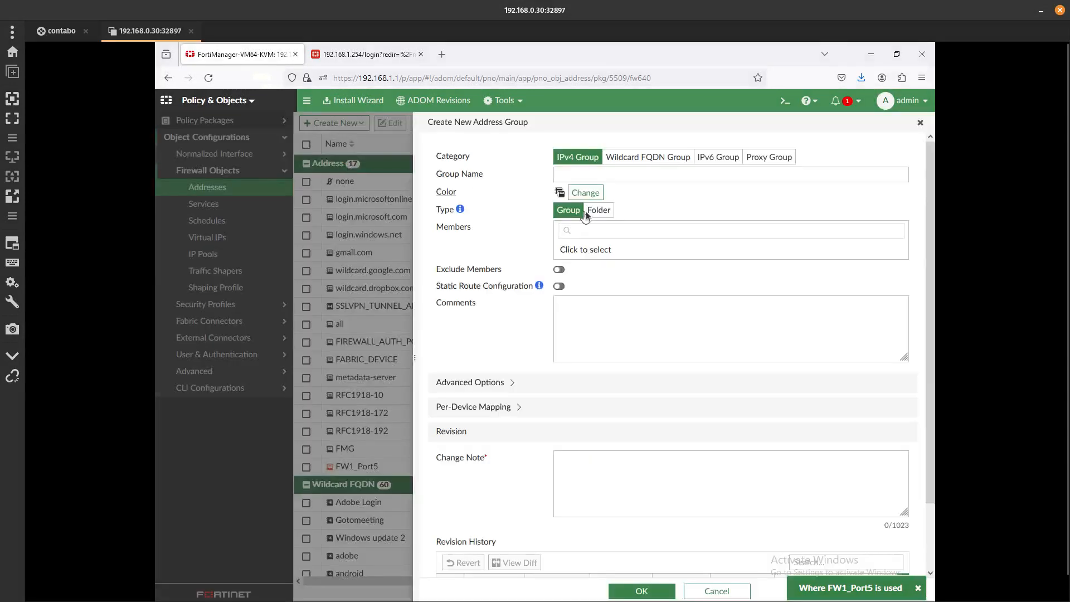
{"action": "left_click_drag", "start_coordinate": [407, 11], "coordinate": [325, 5]}
{"action": "left_click", "coordinate": [607, 175]}
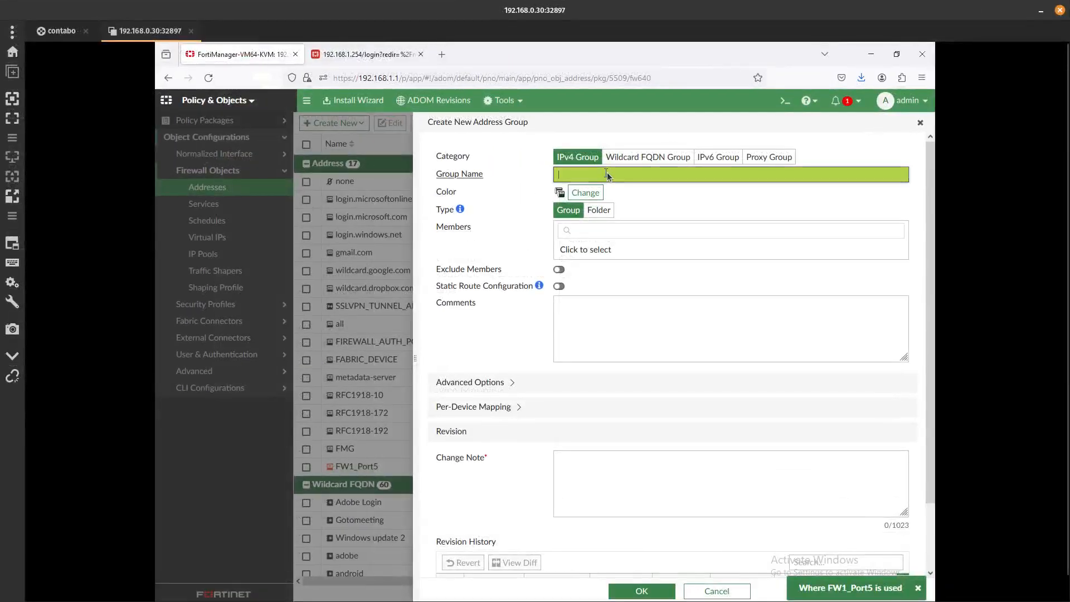
{"action": "type", "text": "Hib"}
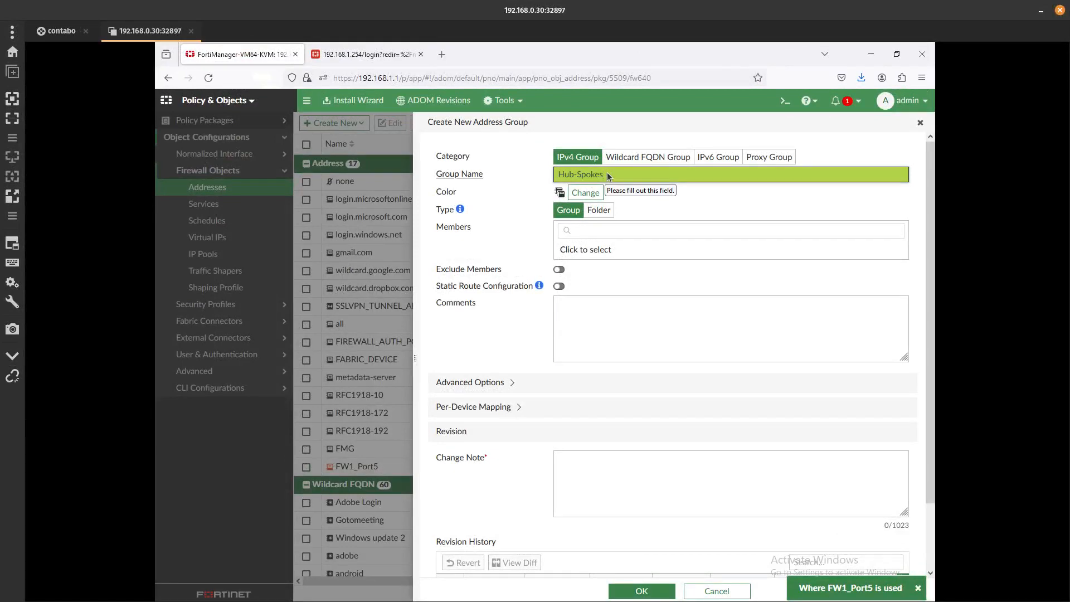
Add the FW1_Port5 address object as a member of the Hub-Spokes address group.
{"action": "left_click", "coordinate": [604, 251]}
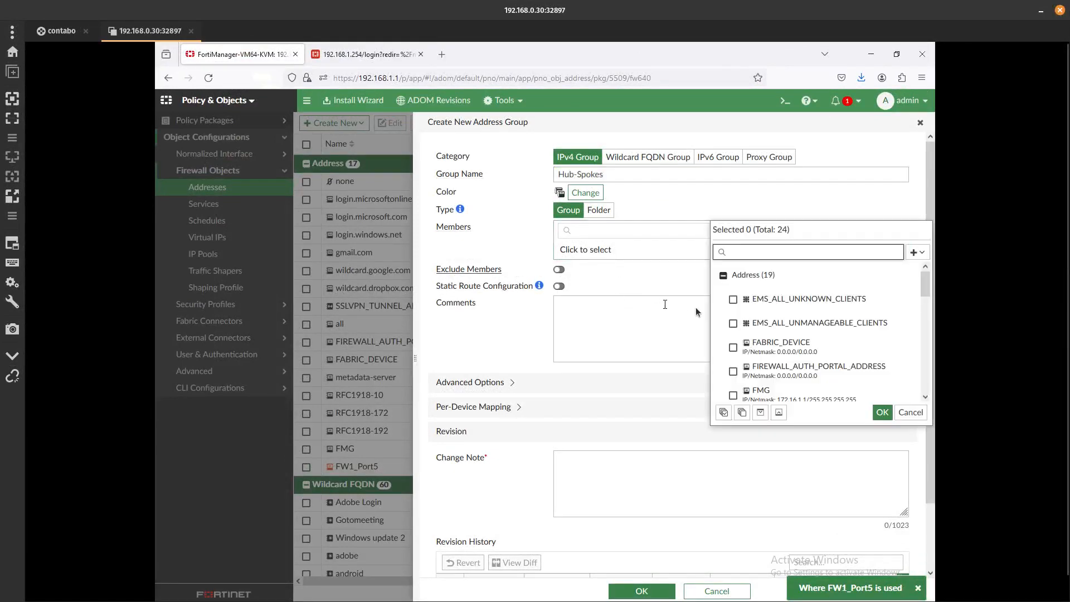
{"action": "scroll", "coordinate": [776, 317], "scroll_direction": "down", "scroll_amount": 3}
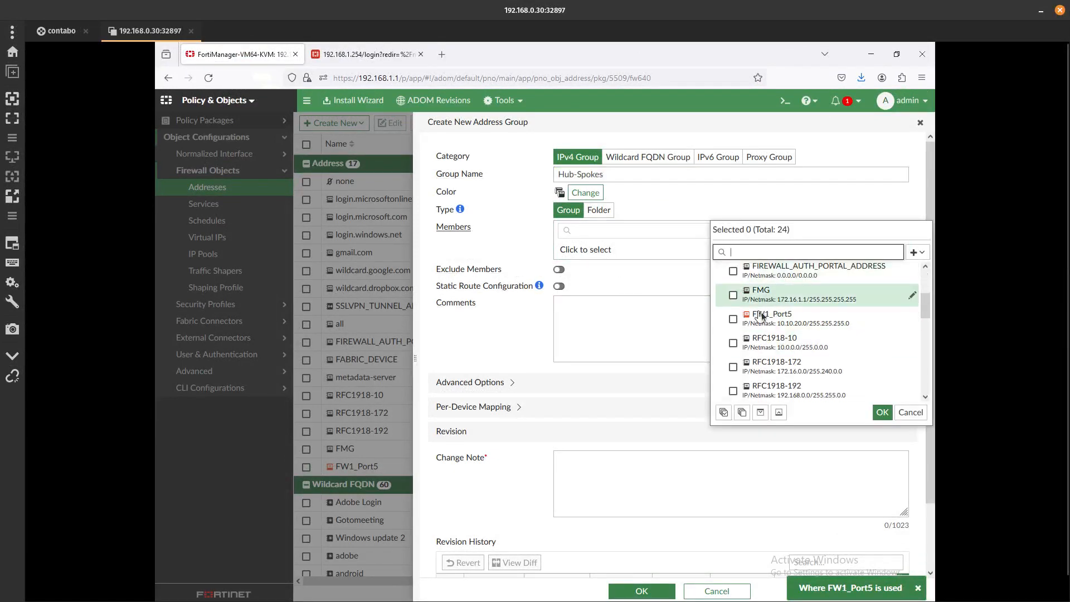
{"action": "left_click", "coordinate": [761, 315]}
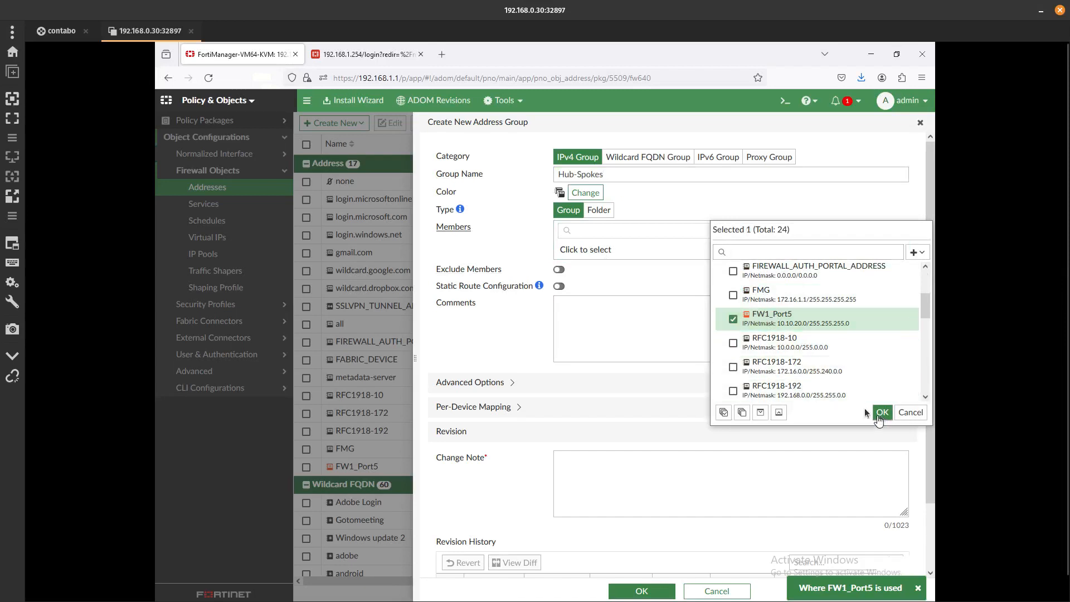
{"action": "left_click", "coordinate": [881, 413]}
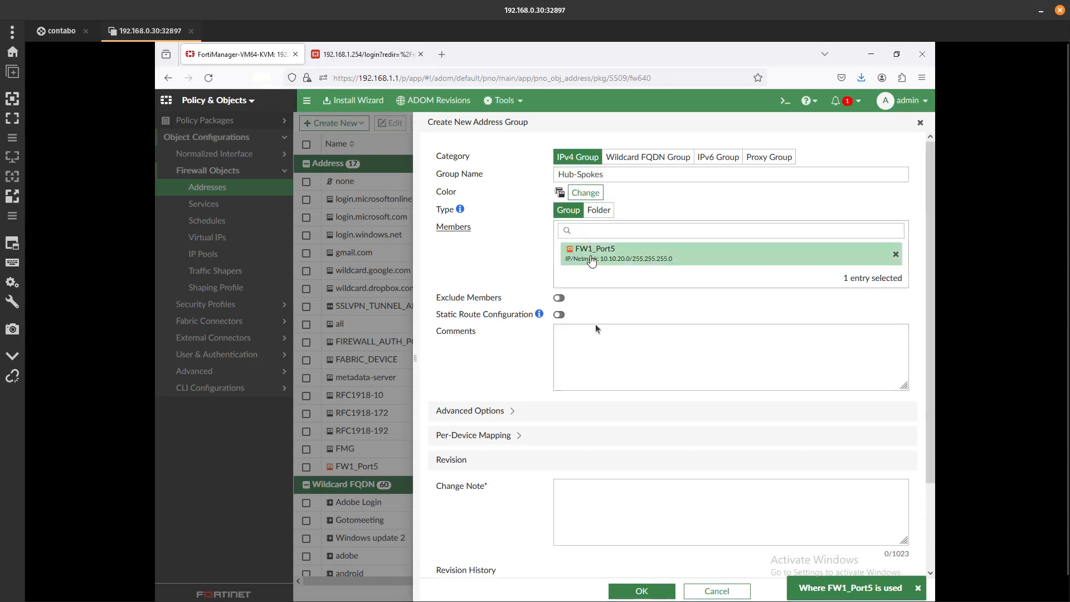
Enter the change note "This is the FW1 IP on Port 5" for the Hub-Spokes group and save it.
{"action": "scroll", "coordinate": [556, 405], "scroll_direction": "down", "scroll_amount": 2}
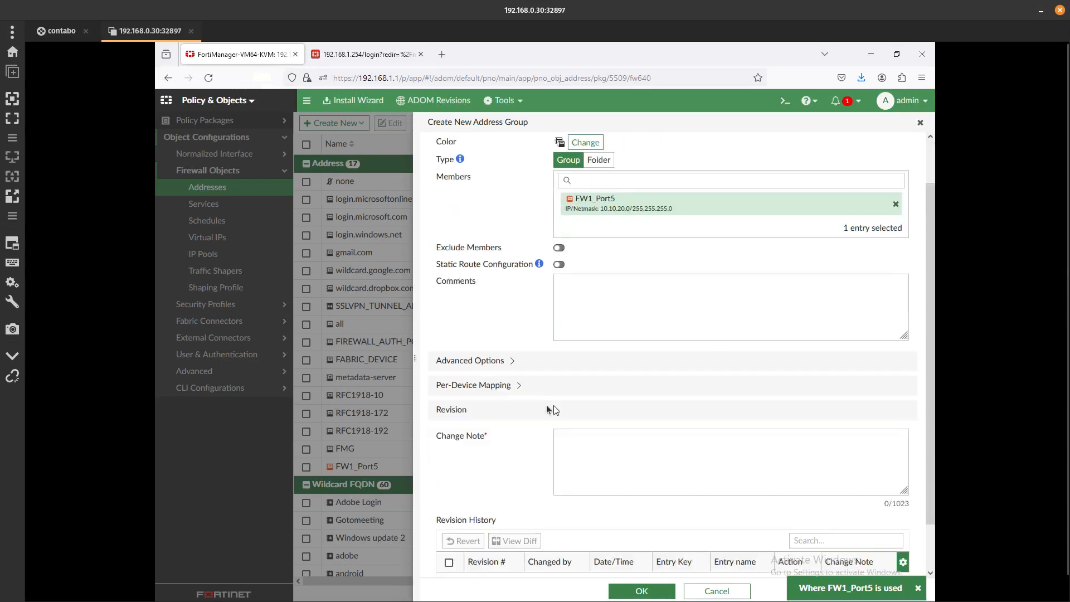
{"action": "left_click", "coordinate": [599, 471]}
{"action": "type", "text": "This is the FW1 IP on Port 5"}
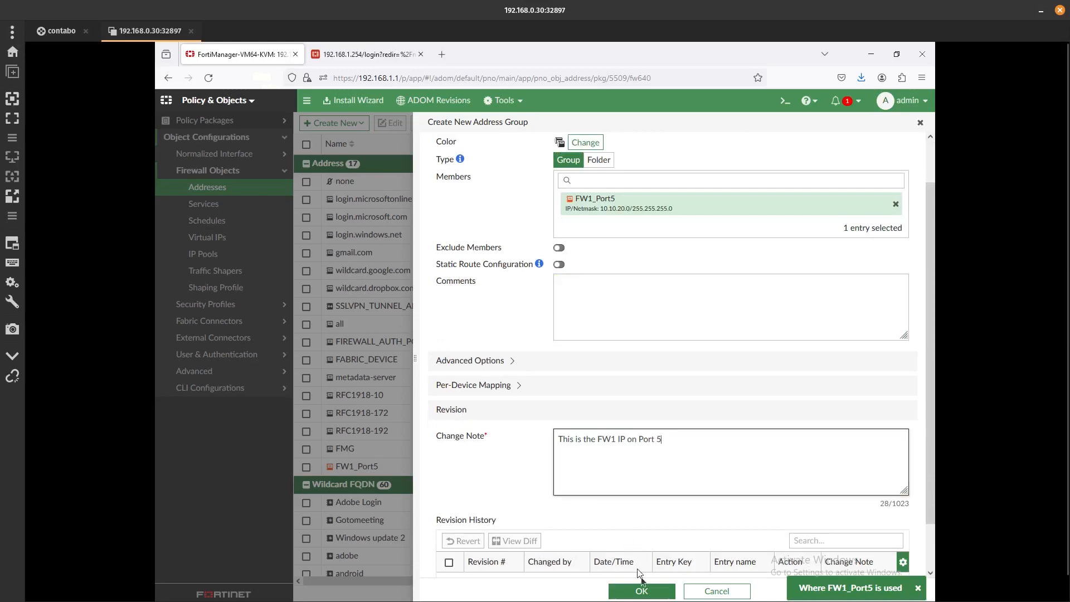
{"action": "left_click", "coordinate": [636, 592]}
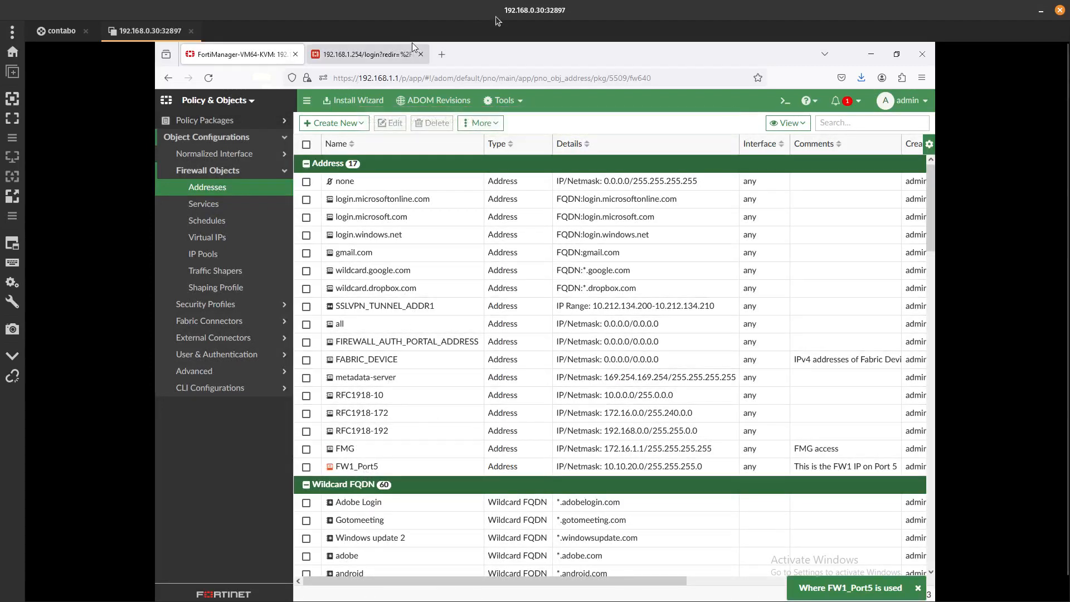
Check the interface addresses in the EVE network topology, and start a clone of FW1_Port5 named Spoke1_Port1.
{"action": "left_click_drag", "start_coordinate": [487, 9], "coordinate": [0, 187]}
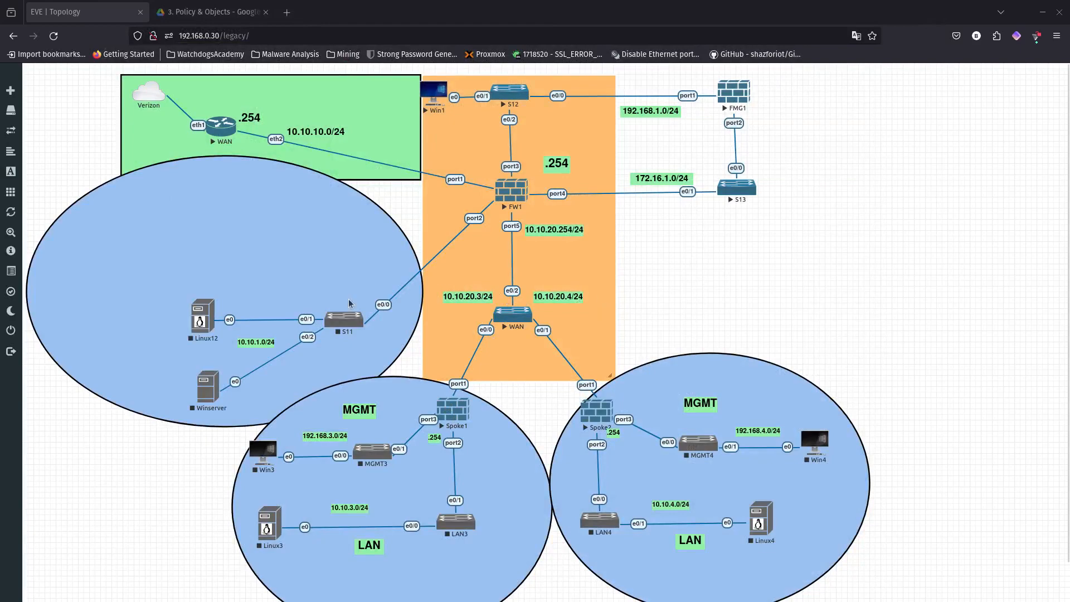
{"action": "left_click_drag", "start_coordinate": [0, 186], "coordinate": [632, 5]}
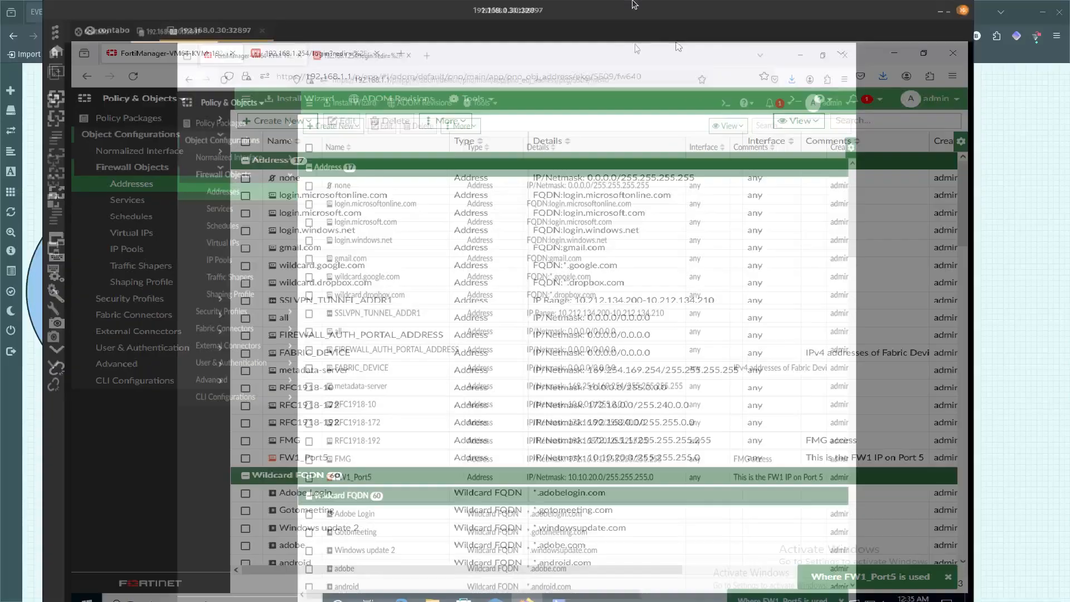
{"action": "right_click", "coordinate": [393, 464]}
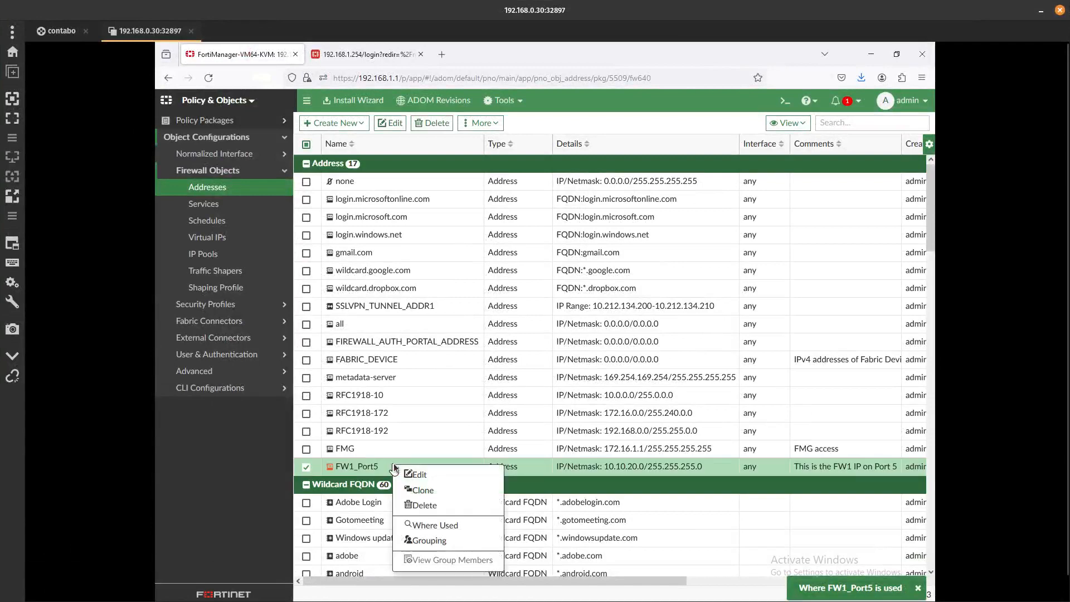
{"action": "left_click", "coordinate": [435, 488]}
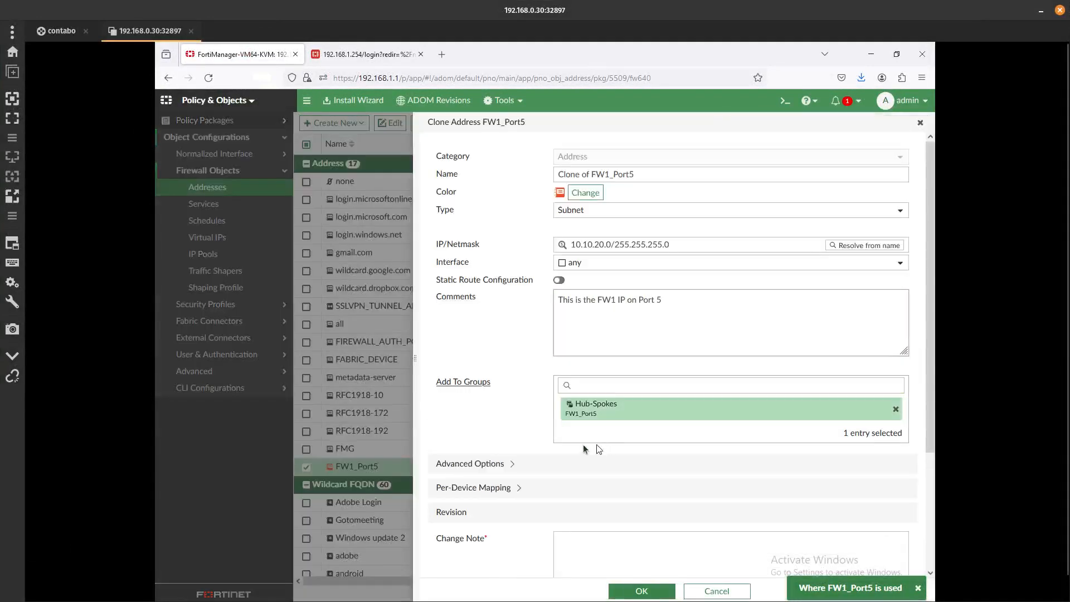
{"action": "left_click", "coordinate": [591, 175]}
{"action": "left_click_drag", "start_coordinate": [592, 174], "coordinate": [365, 162]}
{"action": "key", "text": "BackSpace"}
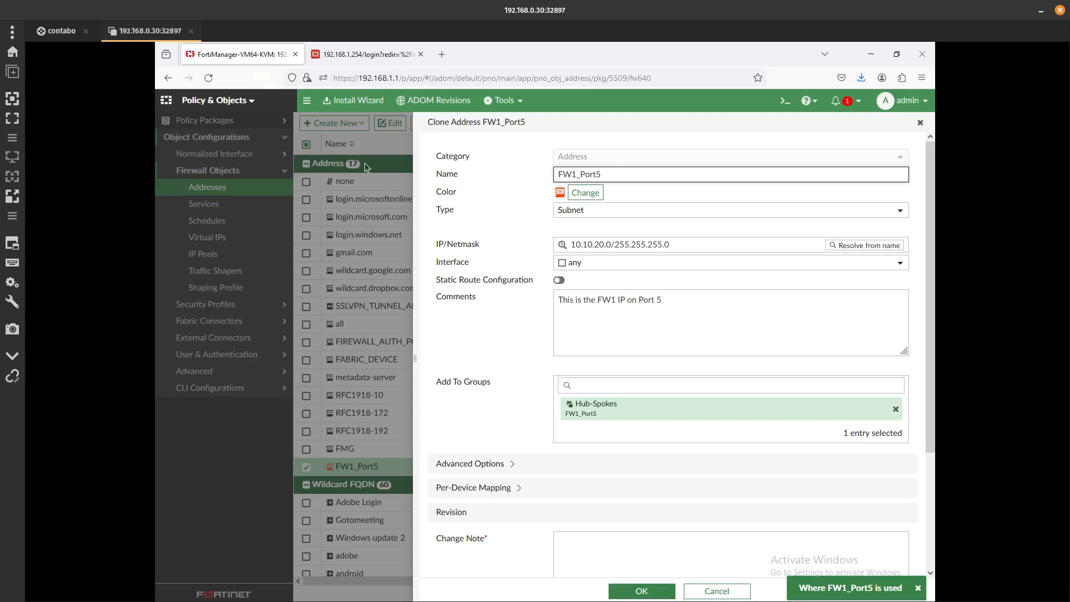
{"action": "key", "text": "Delete"}
{"action": "key", "text": "Delete"}
{"action": "key", "text": "Delete"}
{"action": "type", "text": "Spoke1"}
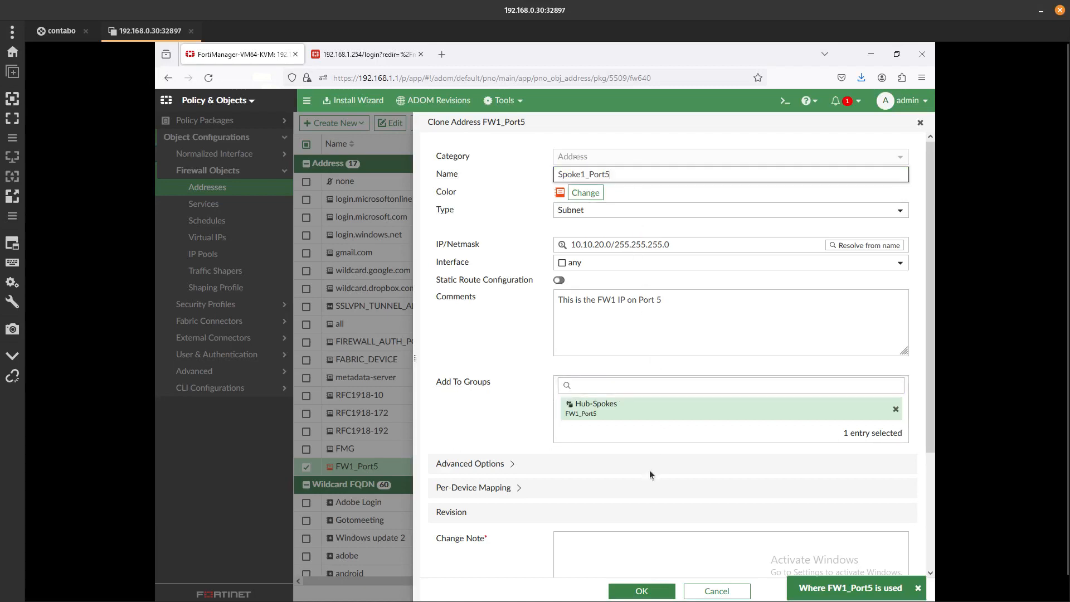
Set the clone's IP/Netmask to 10.10.20.3/255.255.255.0, reuse its comment as the change note, and save it.
{"action": "left_click", "coordinate": [608, 250]}
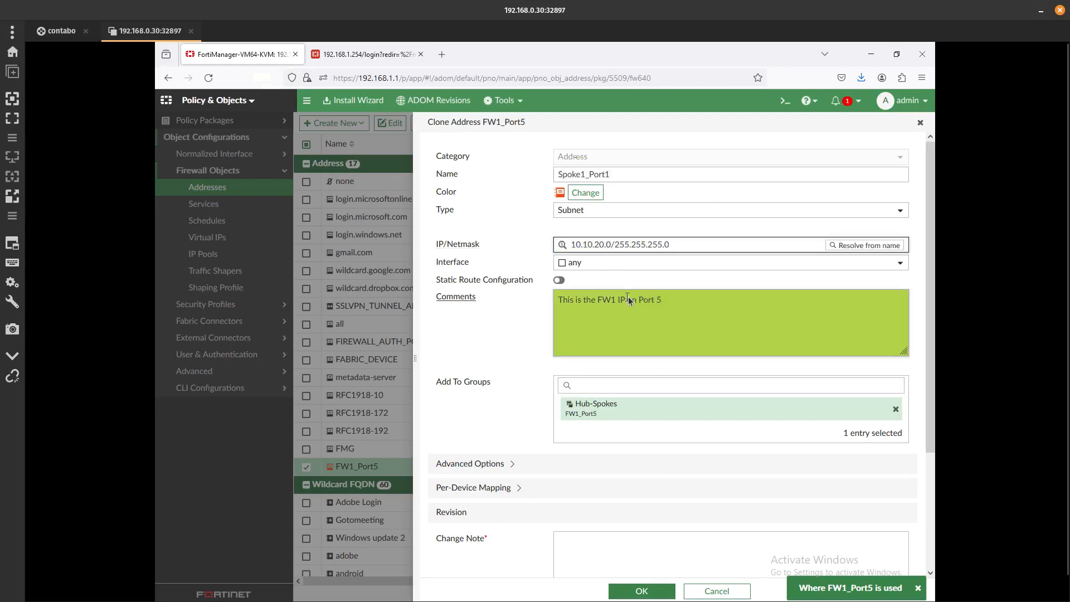
{"action": "key", "text": "BackSpace"}
{"action": "type", "text": "3"}
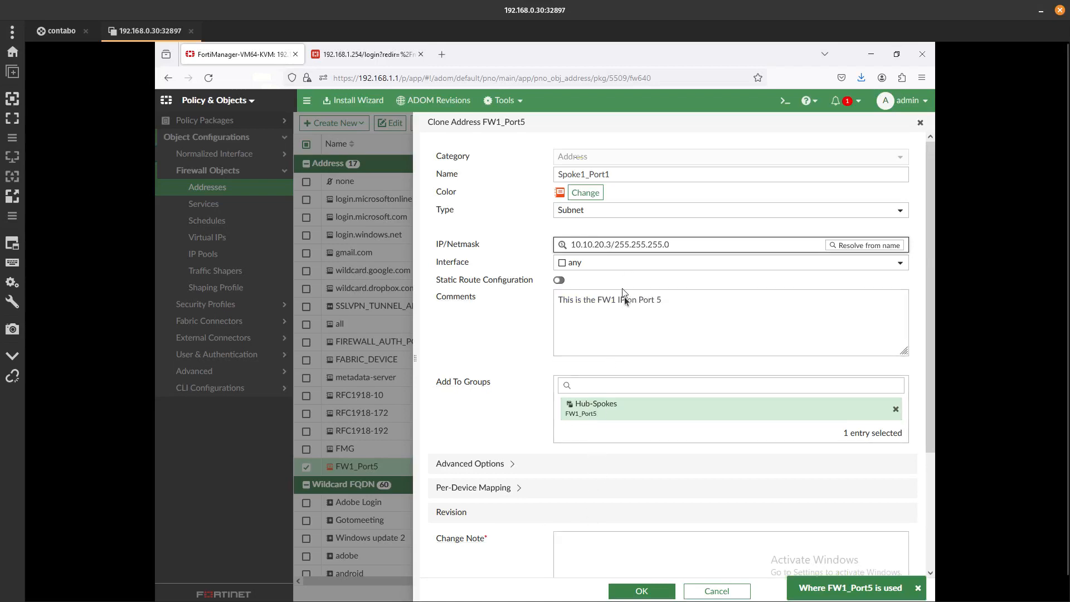
{"action": "triple_click", "coordinate": [607, 342]}
{"action": "key", "text": "ctrl+c"}
{"action": "left_click", "coordinate": [594, 543]}
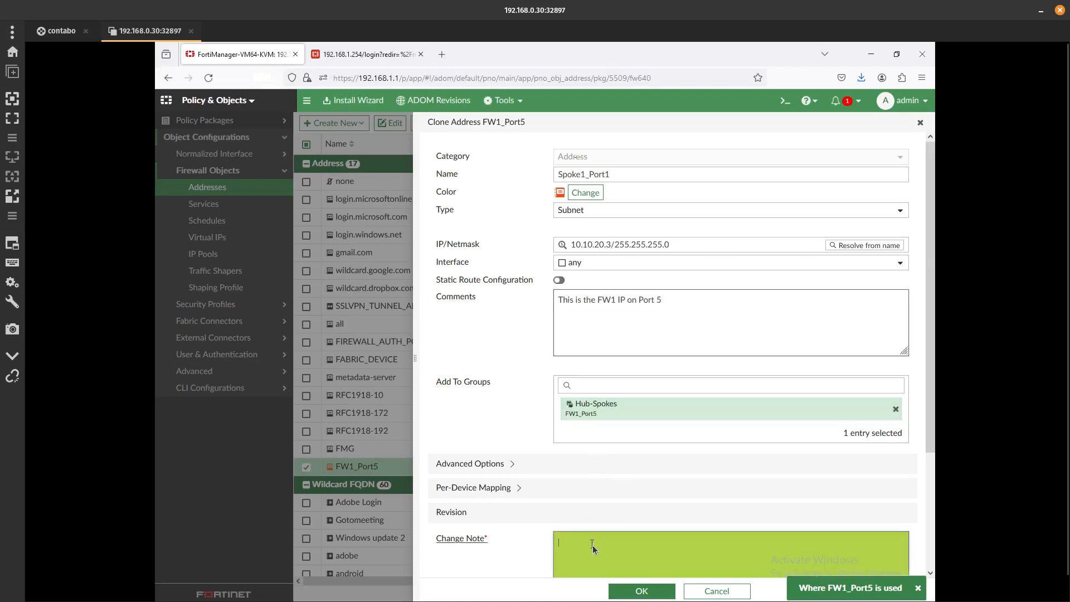
{"action": "key", "text": "ctrl+v"}
{"action": "left_click", "coordinate": [642, 591]}
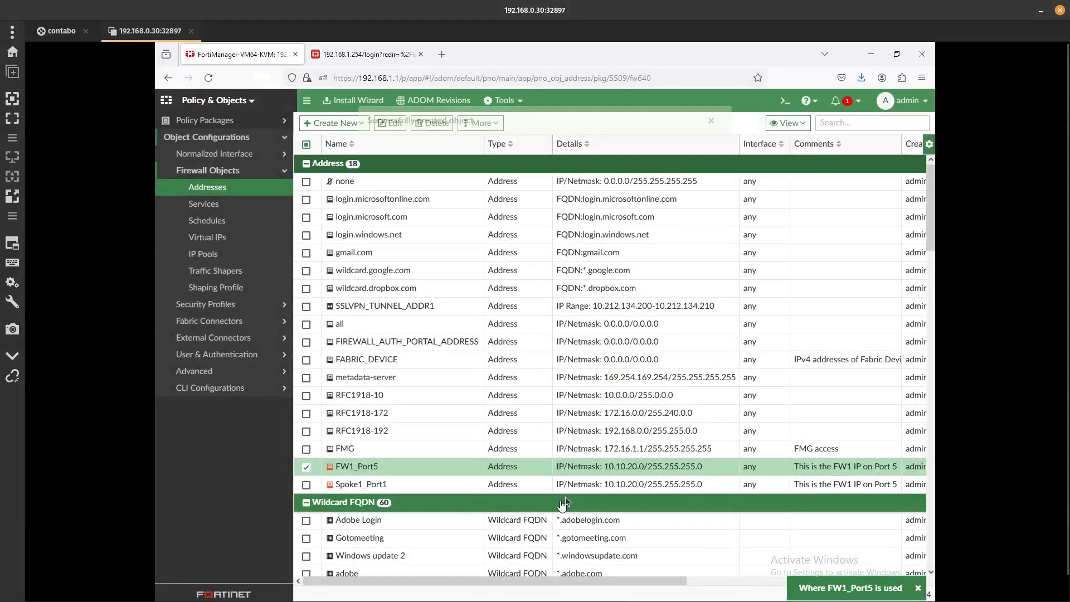
Set the IP/Netmask of FW1_Port5 to 10.10.20.254/32 and save it with the copied comment as change note.
{"action": "double_click", "coordinate": [420, 469]}
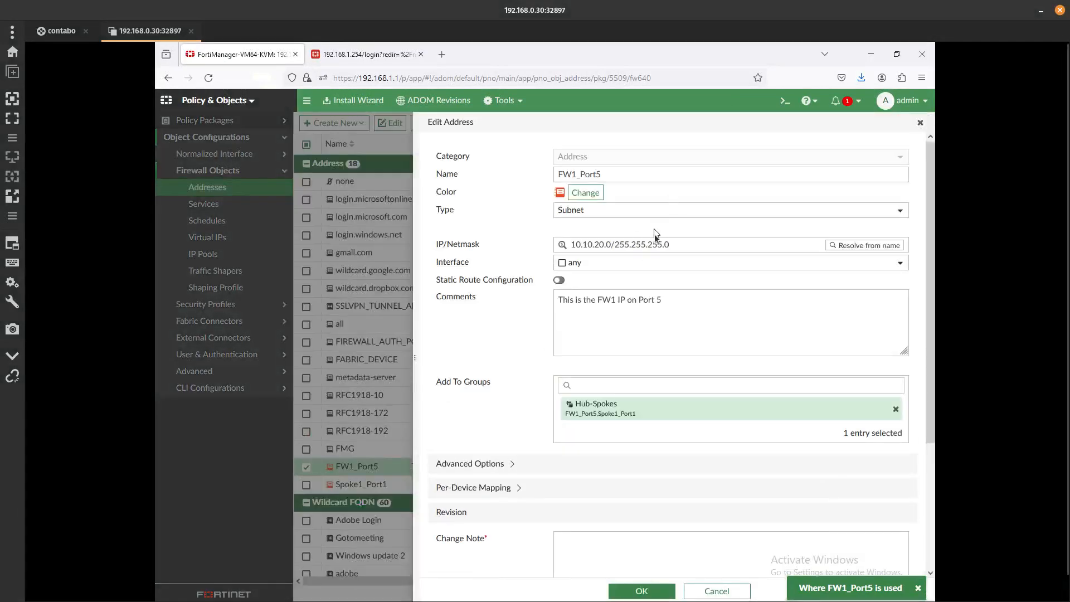
{"action": "left_click", "coordinate": [613, 242]}
{"action": "left_click_drag", "start_coordinate": [605, 246], "coordinate": [731, 247]}
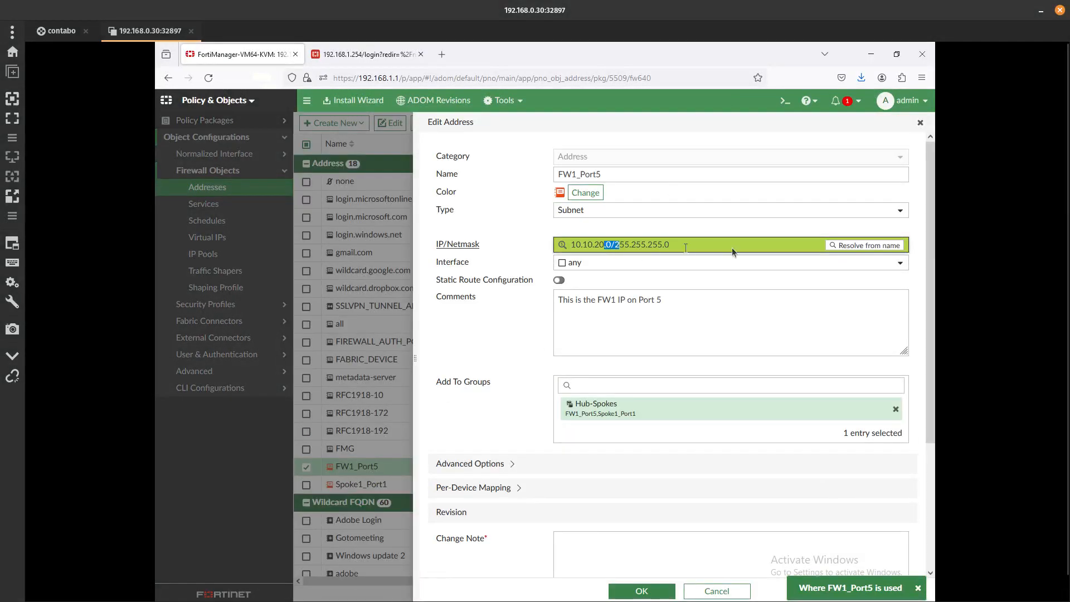
{"action": "type", "text": "3"}
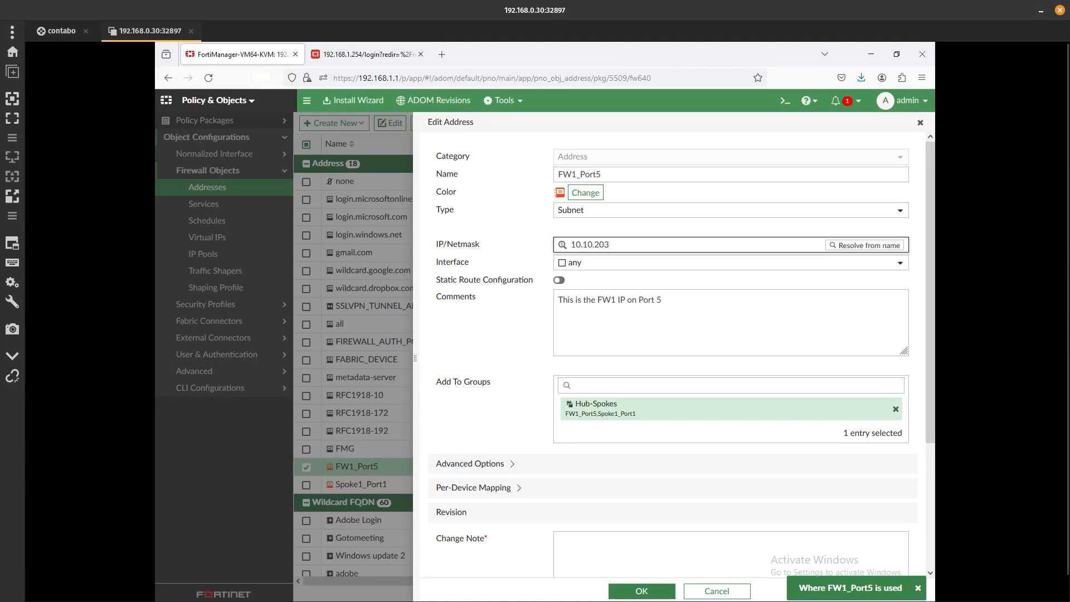
{"action": "key", "text": "BackSpace"}
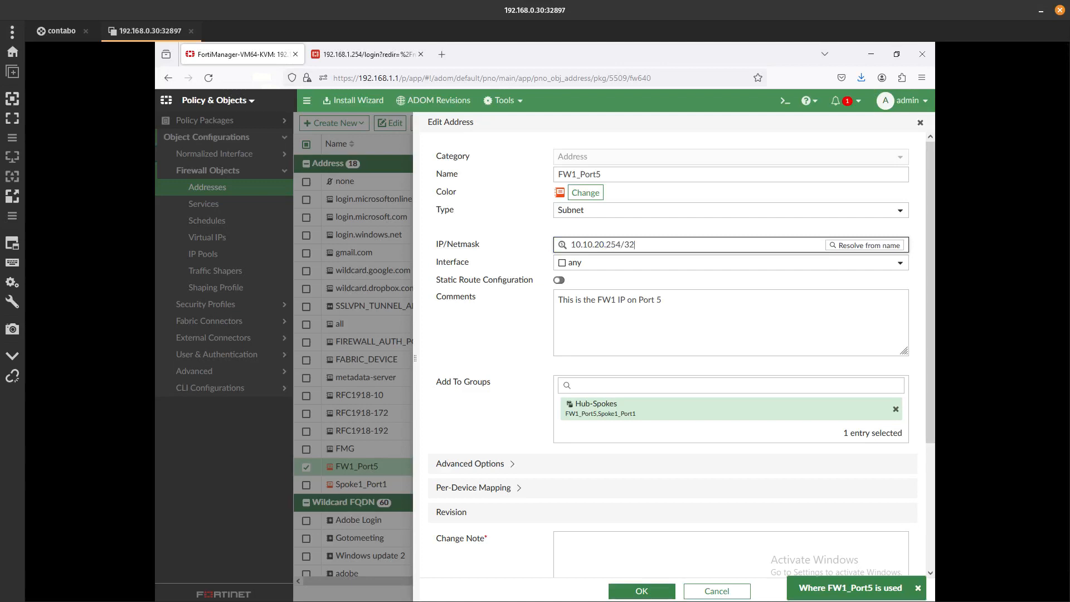
{"action": "left_click", "coordinate": [631, 548]}
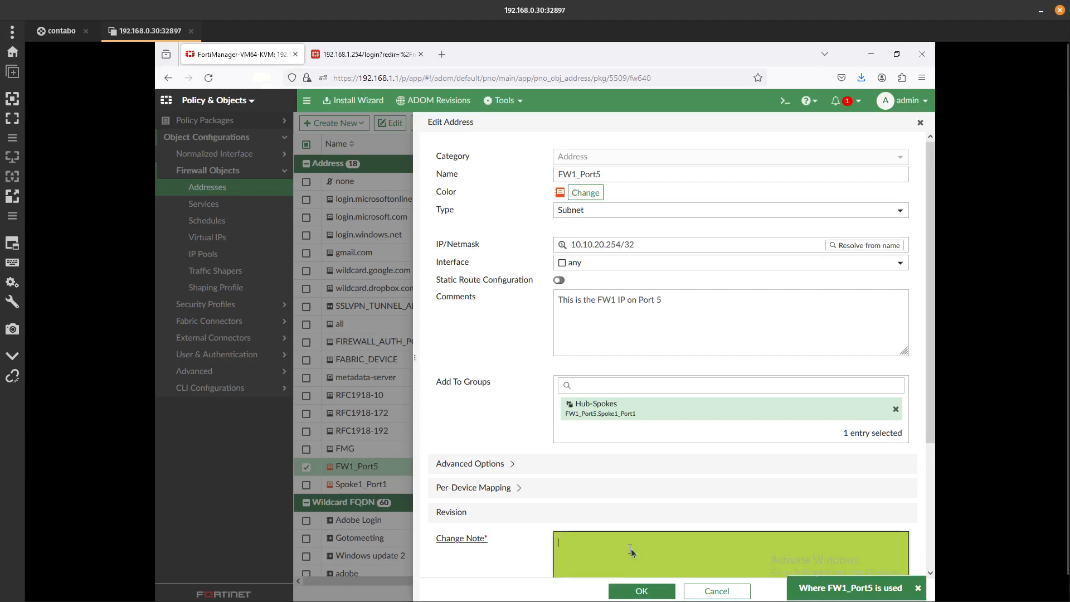
{"action": "key", "text": "ctrl+v"}
{"action": "left_click", "coordinate": [626, 594]}
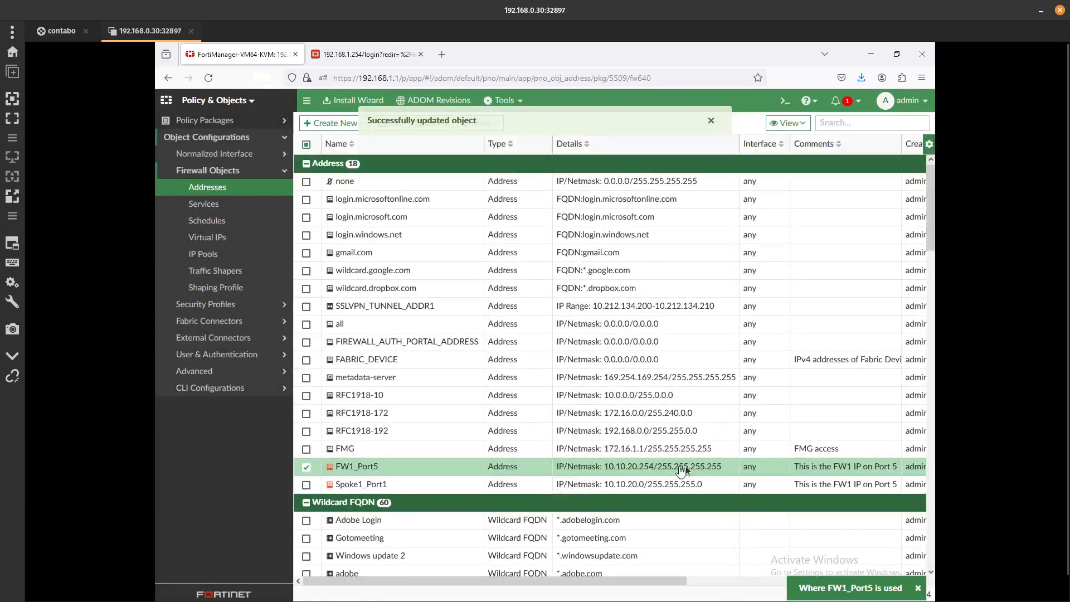
Set the IP/Netmask of Spoke1_Port1 to 10.10.20.3/24 and save it with the change note "This is the FW1 IP on Port 5".
{"action": "left_click", "coordinate": [524, 482]}
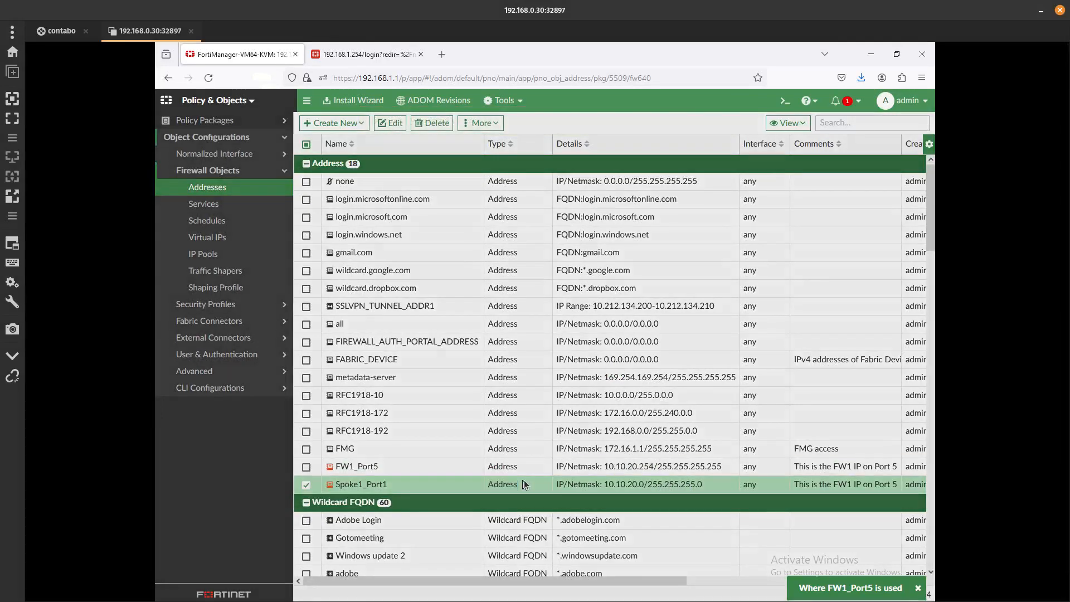
{"action": "double_click", "coordinate": [524, 484]}
{"action": "left_click", "coordinate": [629, 243]}
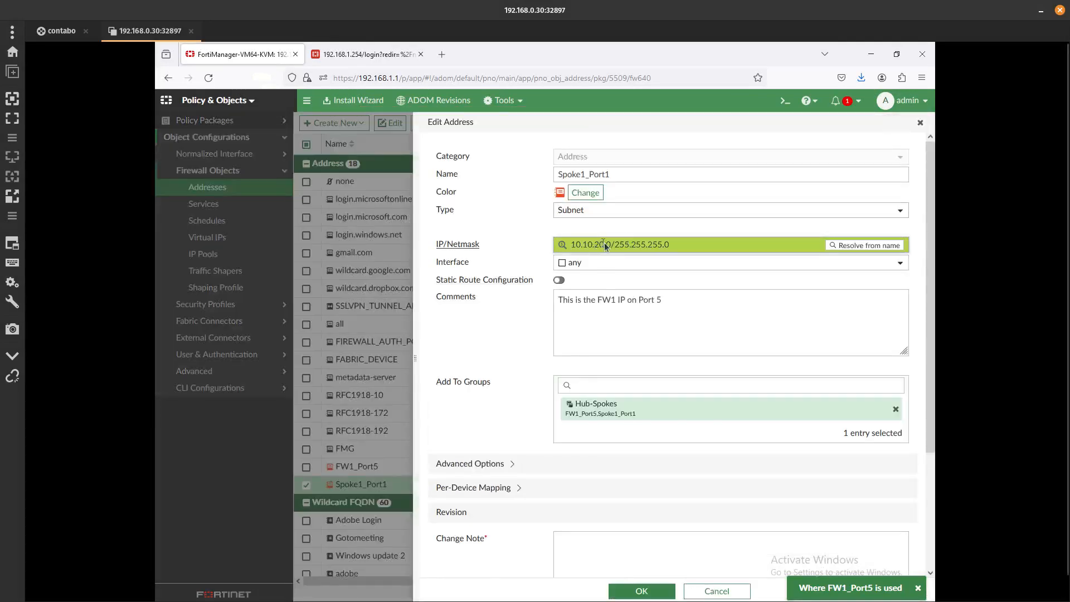
{"action": "left_click_drag", "start_coordinate": [605, 245], "coordinate": [742, 245]}
{"action": "type", "text": ".3"}
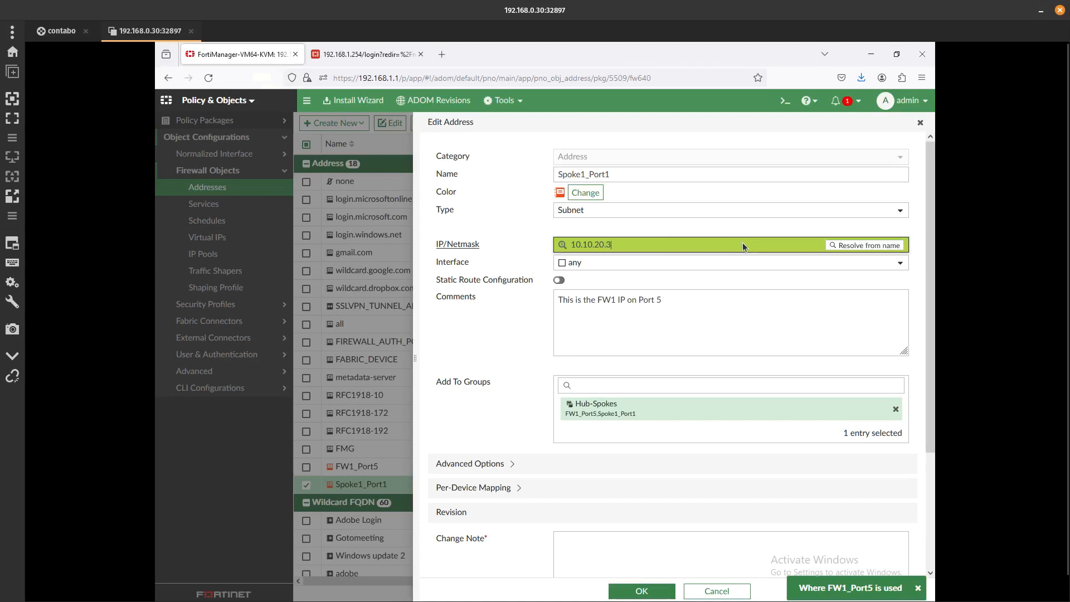
{"action": "type", "text": "/24"}
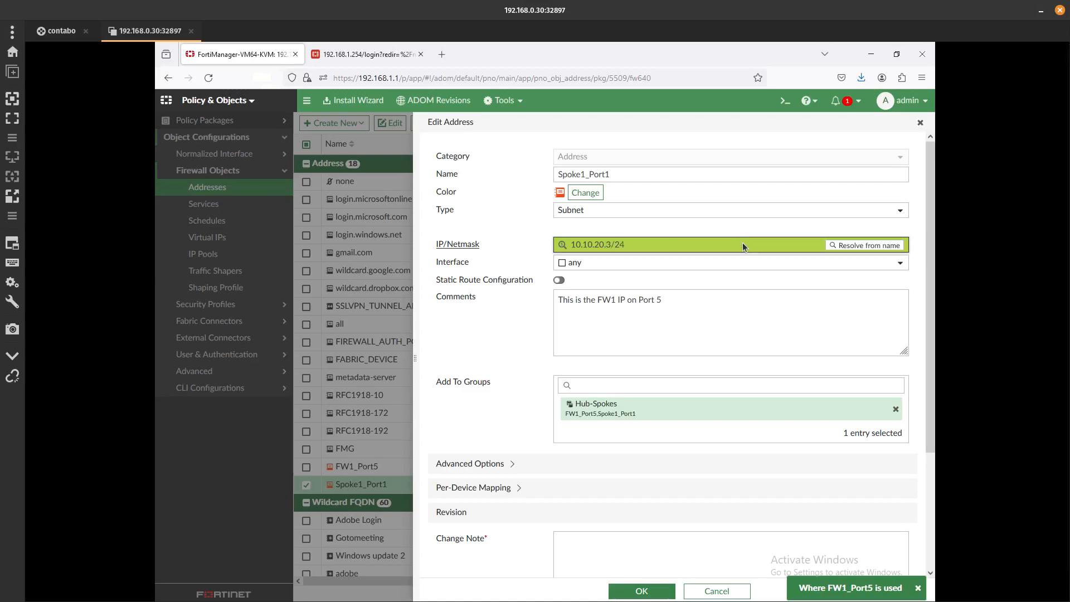
{"action": "left_click", "coordinate": [620, 543]}
{"action": "key", "text": "ctrl+v"}
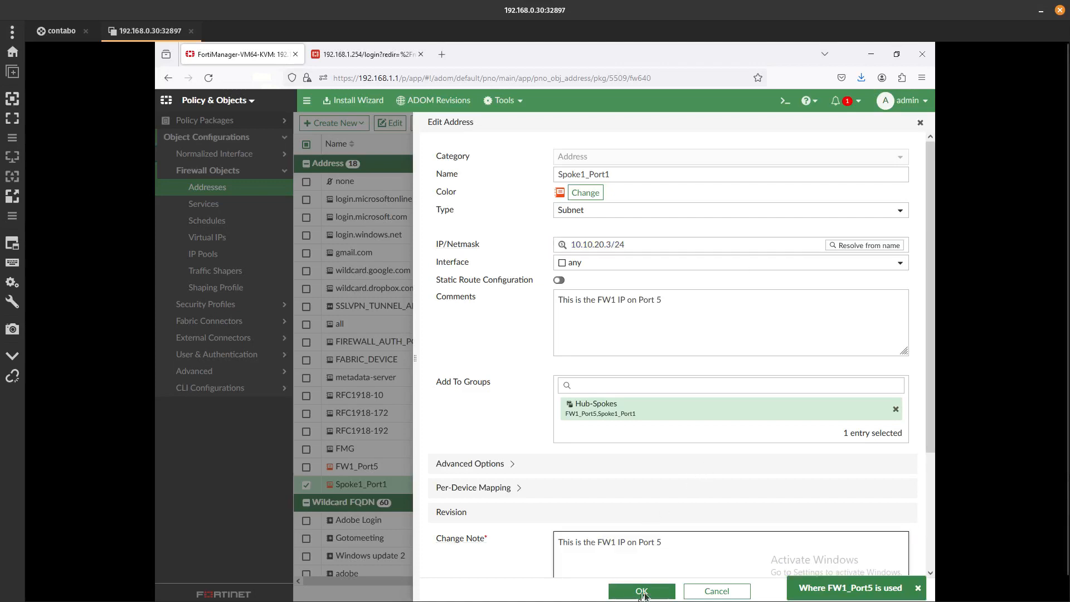
{"action": "left_click", "coordinate": [642, 592]}
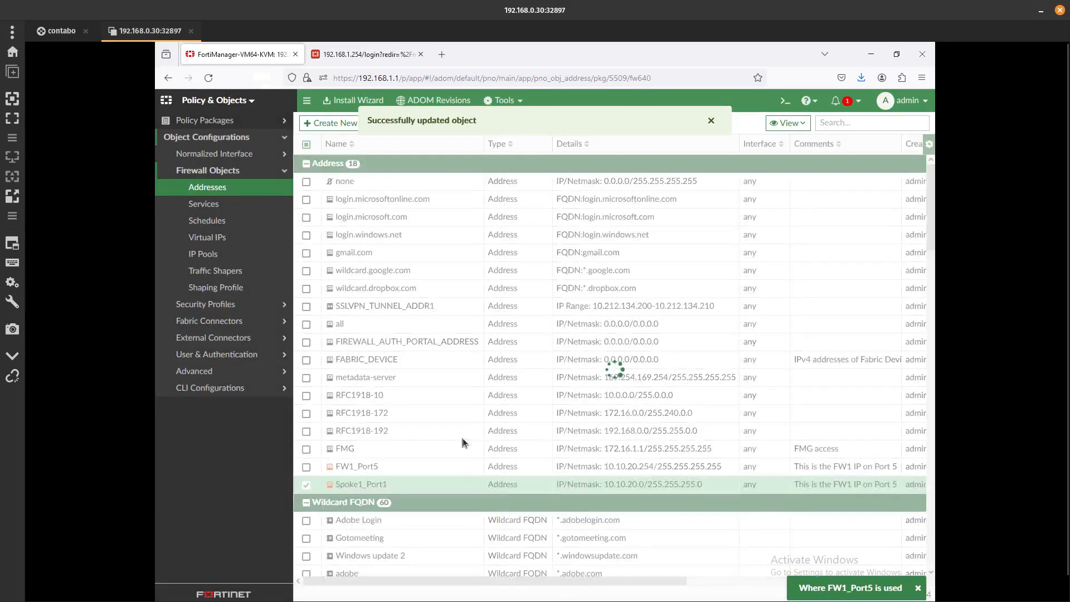
Clone Spoke1_Port1 as Spoke2_Port1 with IP/Netmask 10.10.20.4/32, and save it with the change note "This is the FW1 IP on Port 5".
{"action": "right_click", "coordinate": [389, 480]}
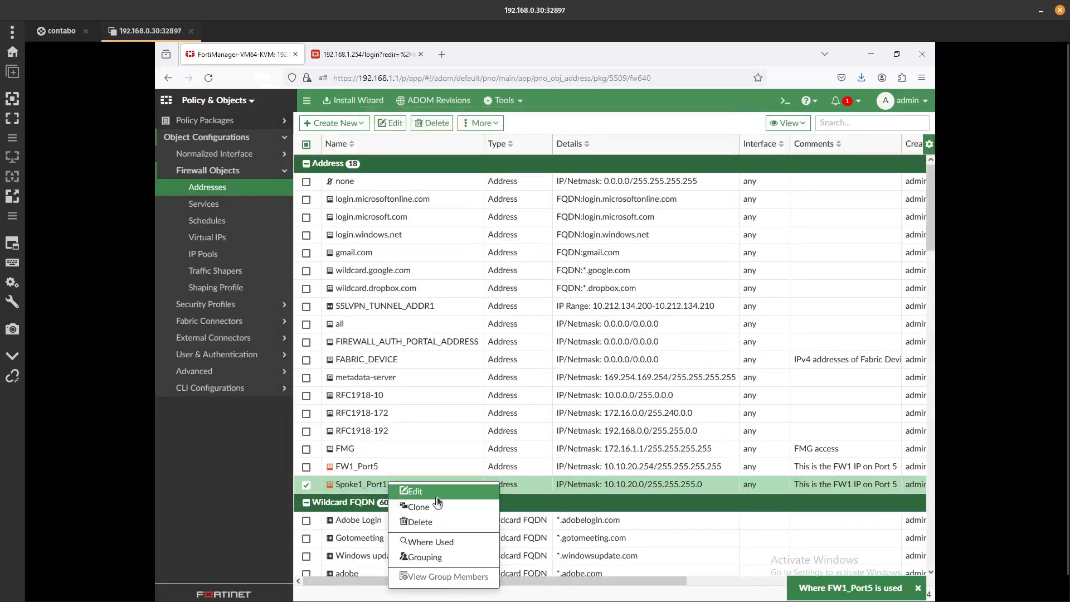
{"action": "left_click", "coordinate": [430, 506]}
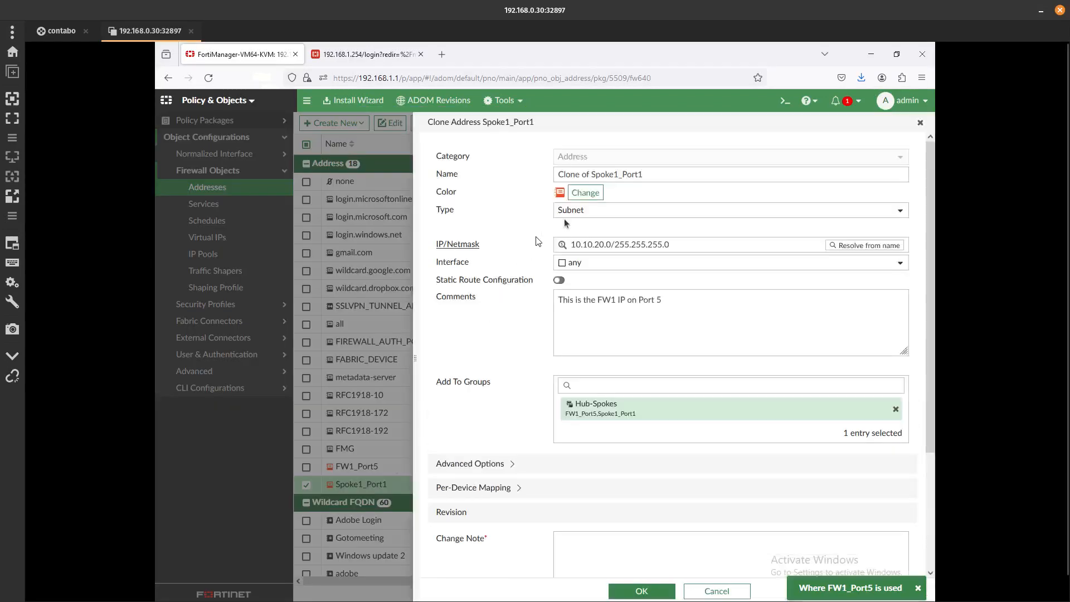
{"action": "left_click_drag", "start_coordinate": [591, 176], "coordinate": [358, 168]}
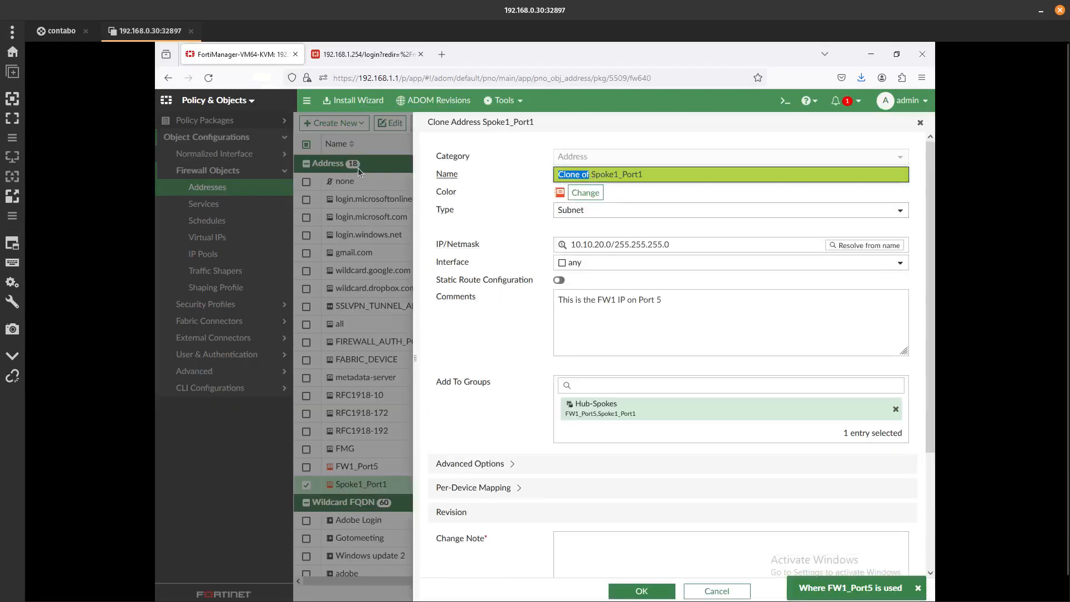
{"action": "key", "text": "BackSpace"}
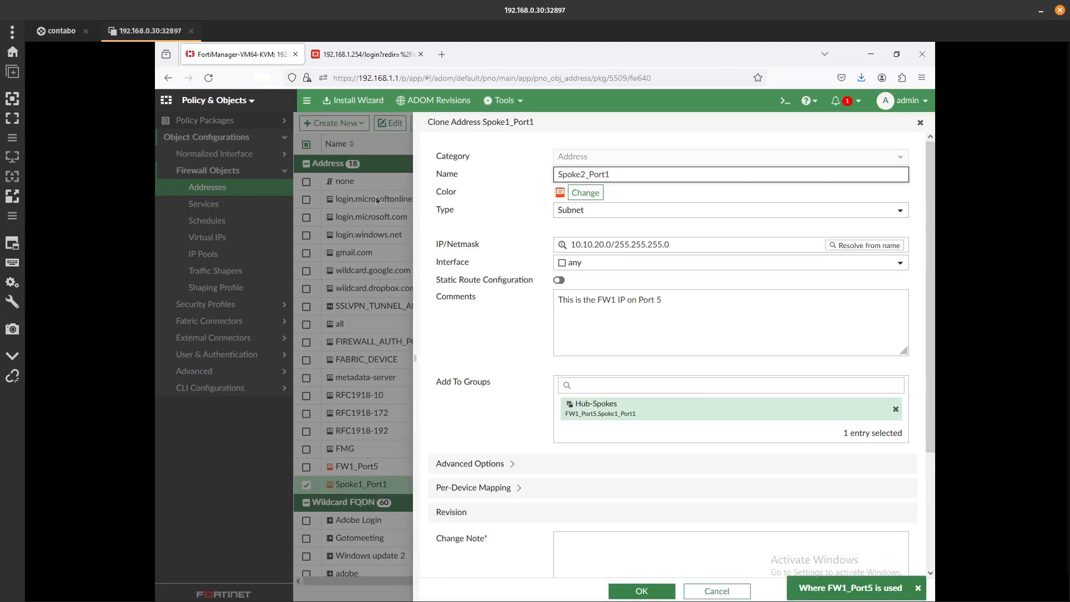
{"action": "left_click_drag", "start_coordinate": [607, 239], "coordinate": [808, 249]}
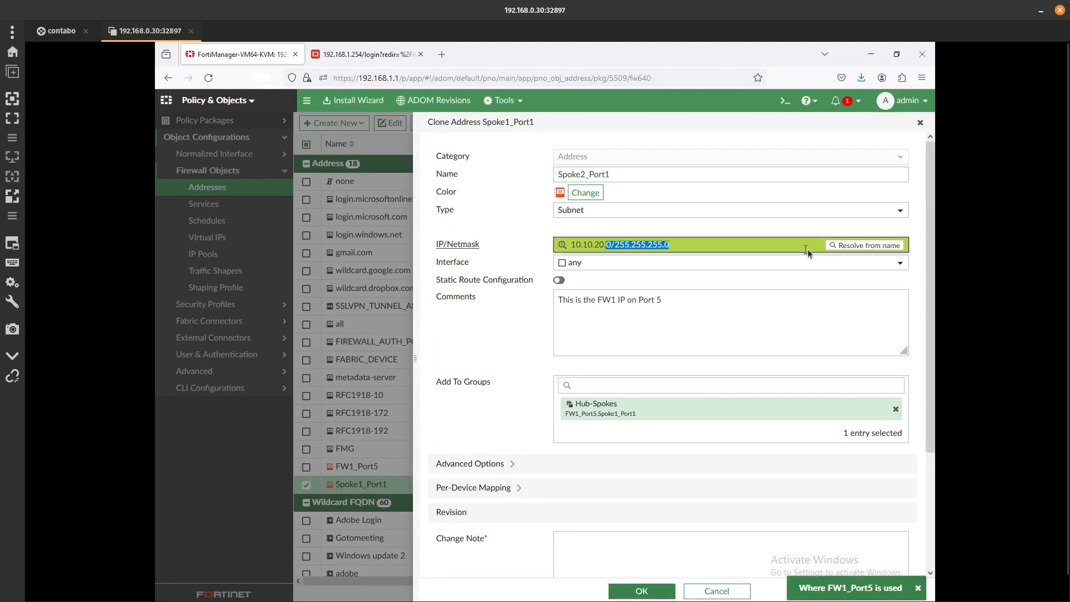
{"action": "key", "text": "BackSpace"}
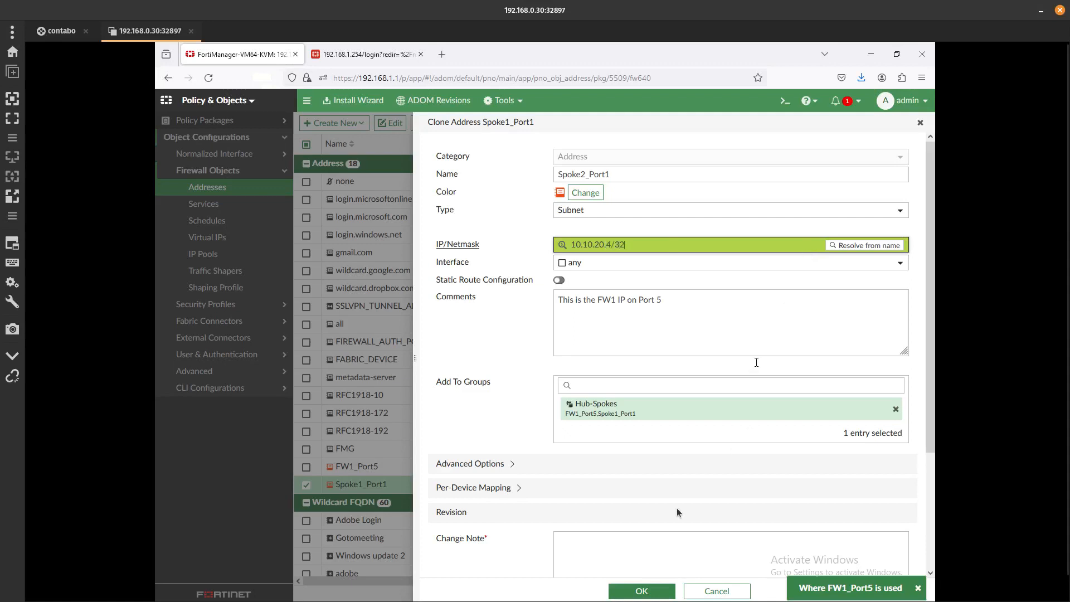
{"action": "left_click", "coordinate": [613, 546]}
{"action": "key", "text": "ctrl+v"}
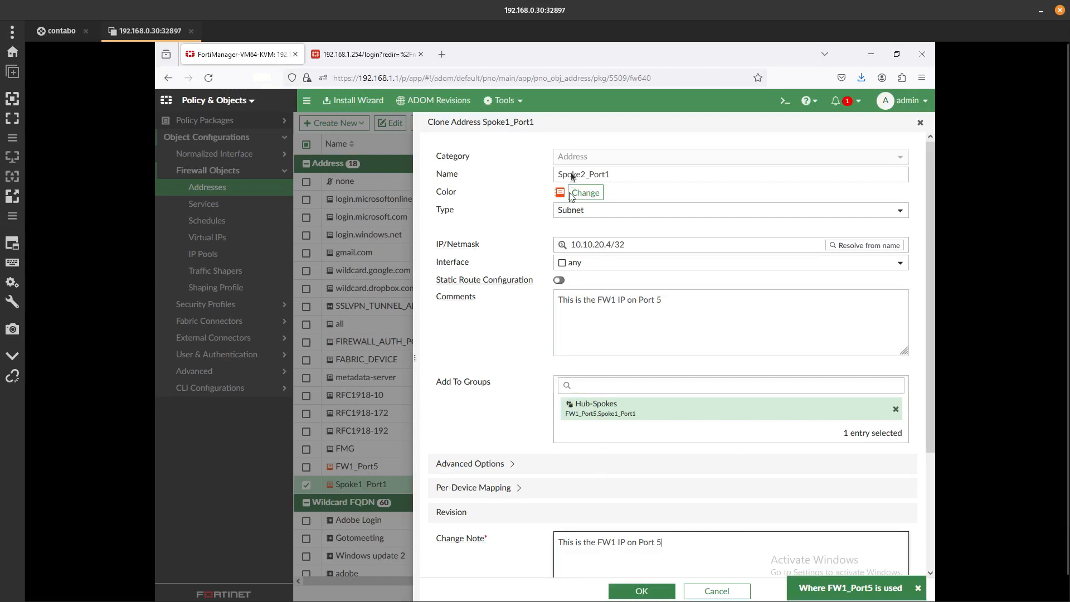
{"action": "left_click", "coordinate": [635, 590]}
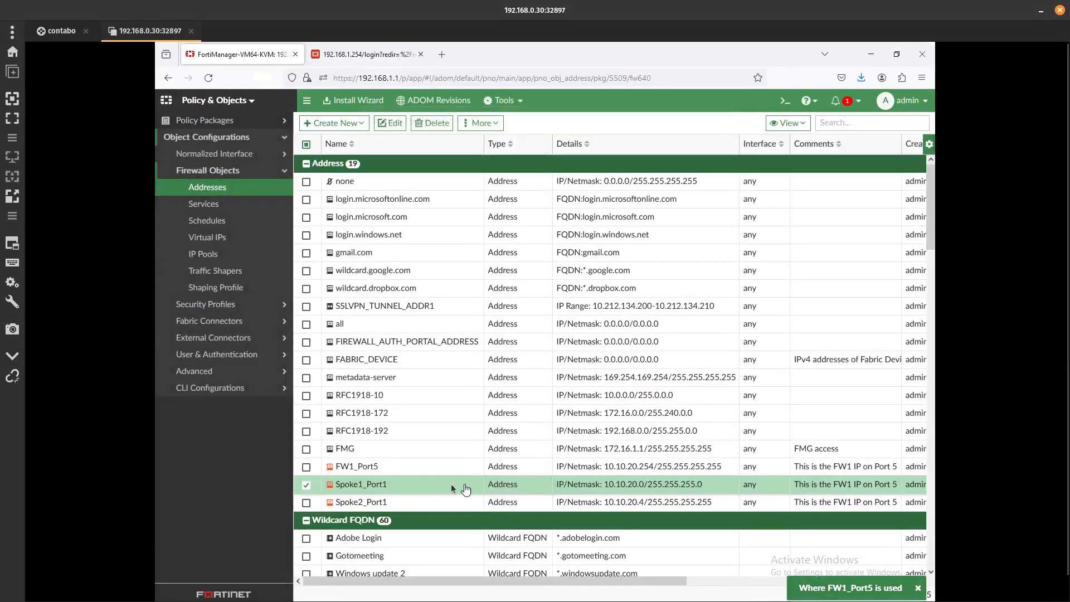
Set the IP/Netmask of Spoke1_Port1 to 10.10.20.3/32 and save it with the change note "This is the FW1 IP on Port 5".
{"action": "double_click", "coordinate": [450, 484]}
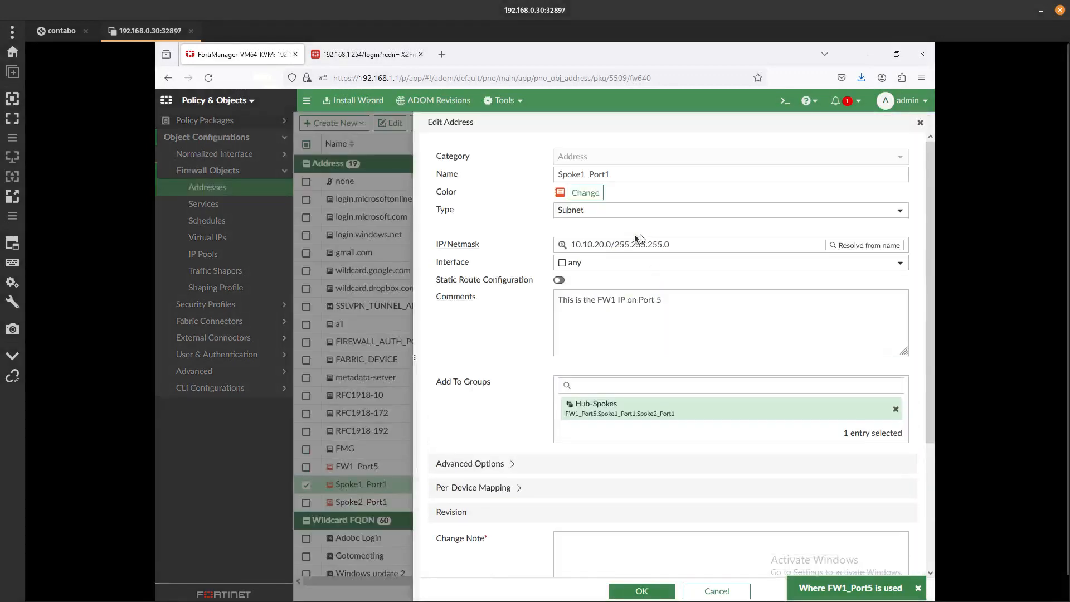
{"action": "left_click_drag", "start_coordinate": [606, 244], "coordinate": [810, 245]}
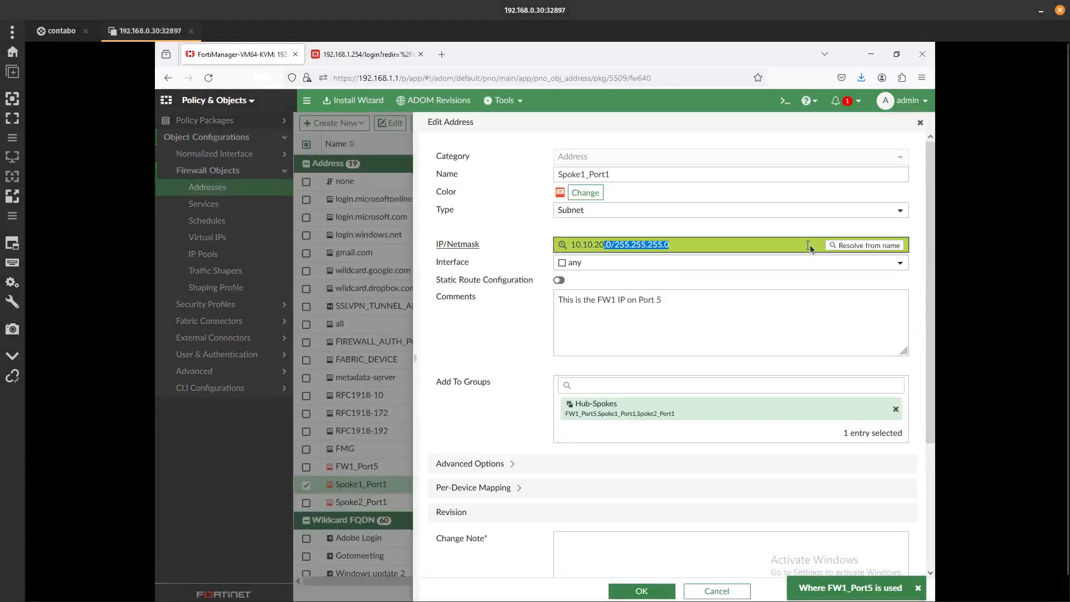
{"action": "type", "text": ".3/"}
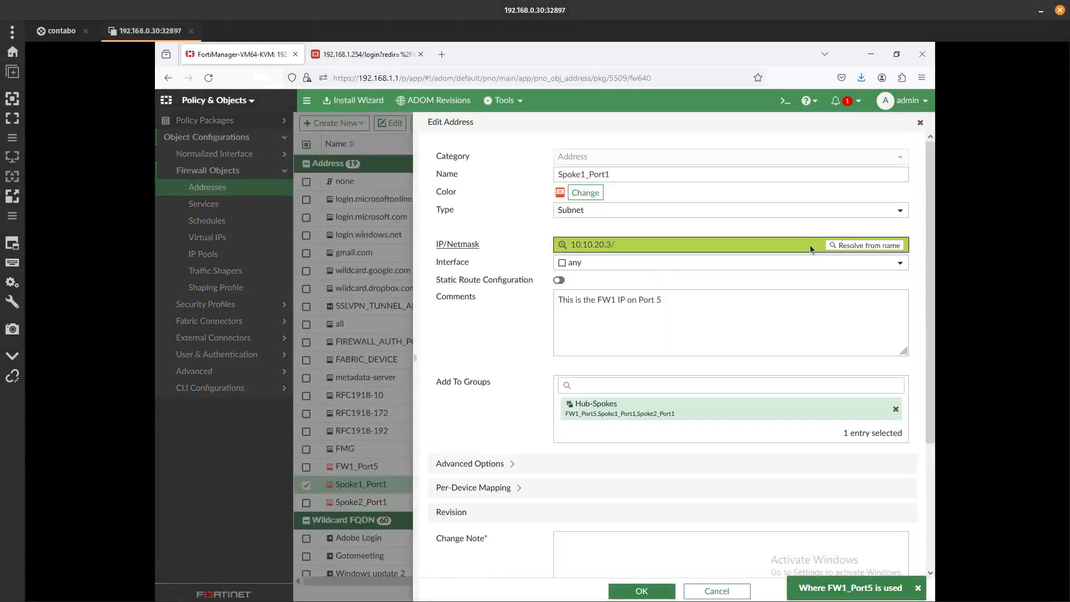
{"action": "type", "text": "32"}
{"action": "scroll", "coordinate": [617, 350], "scroll_direction": "down", "scroll_amount": 3}
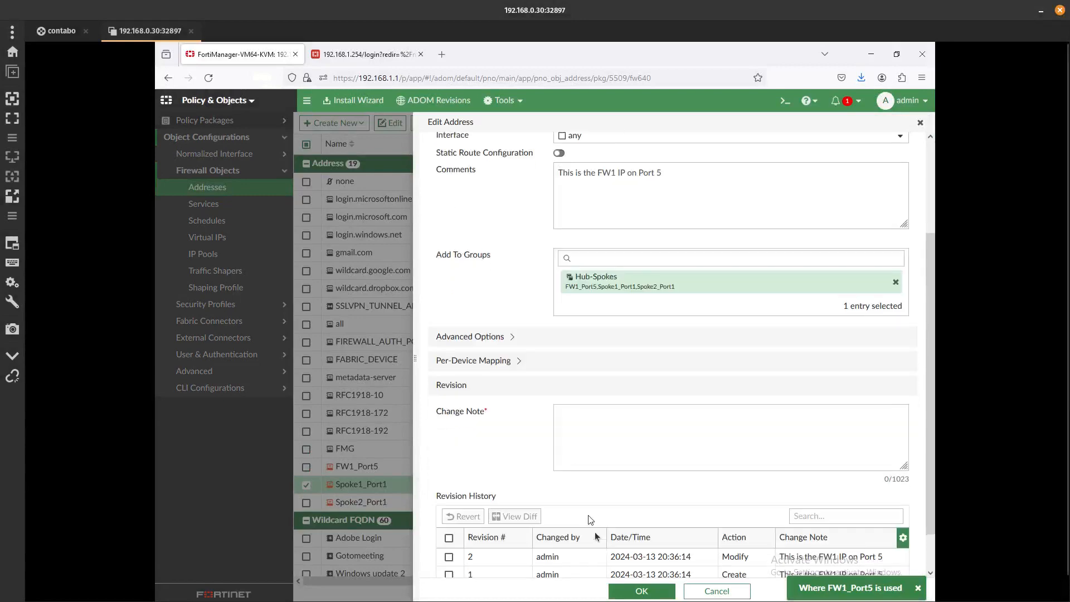
{"action": "left_click", "coordinate": [600, 426]}
{"action": "type", "text": "This is the FW1 IP on Port 5"}
{"action": "left_click", "coordinate": [639, 592]}
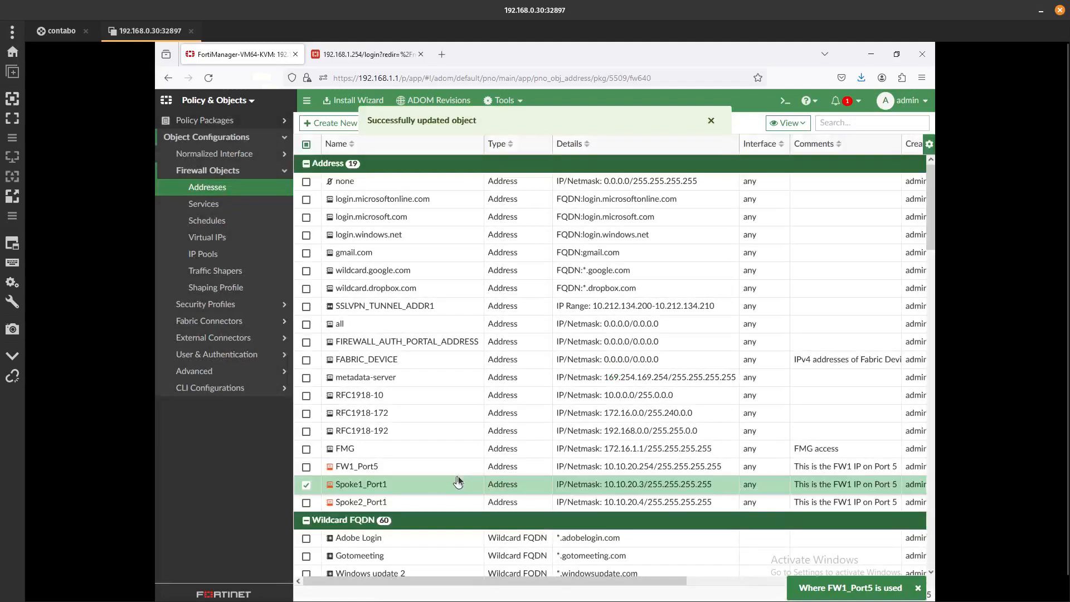
Search the address objects for "hub-", check the Hub-Spokes group's members and revision history without changes, and clear the search.
{"action": "scroll", "coordinate": [390, 371], "scroll_direction": "down", "scroll_amount": 3}
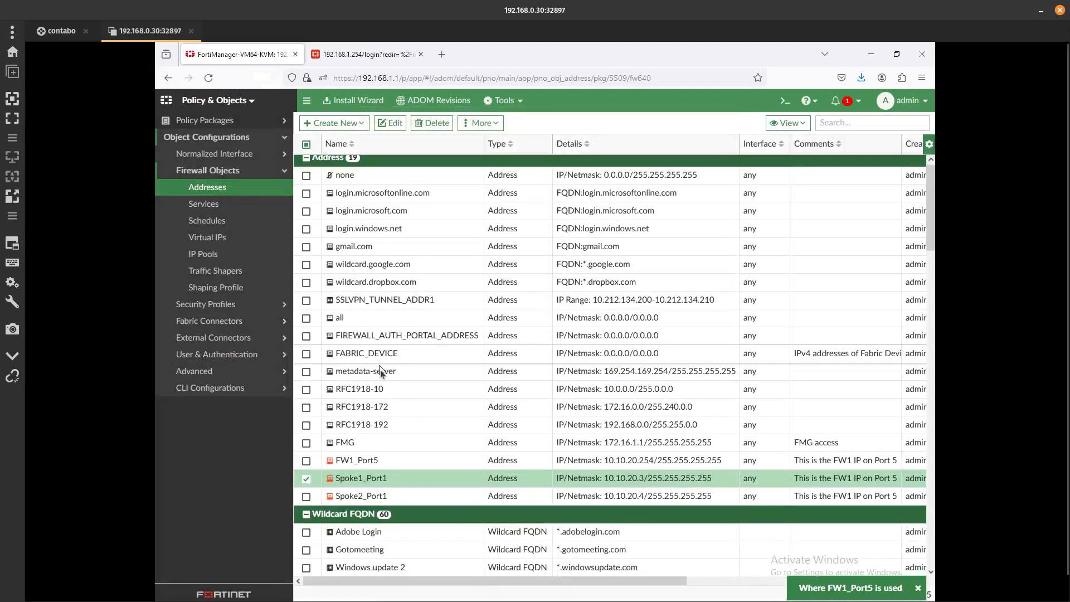
{"action": "scroll", "coordinate": [378, 368], "scroll_direction": "up", "scroll_amount": 2}
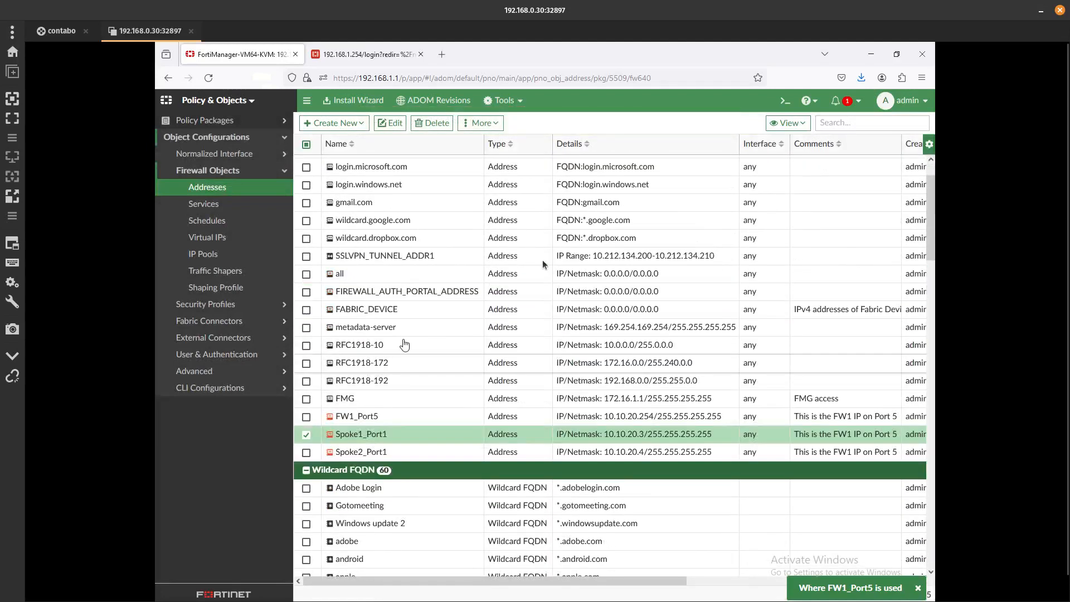
{"action": "left_click", "coordinate": [877, 126]}
{"action": "type", "text": "hub-"}
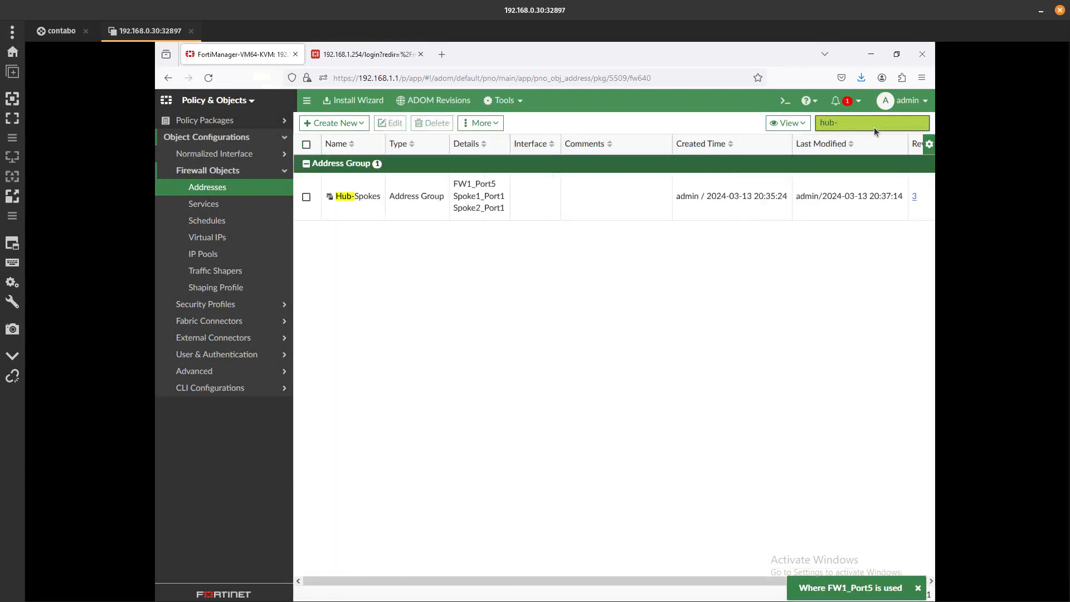
{"action": "left_click", "coordinate": [360, 199]}
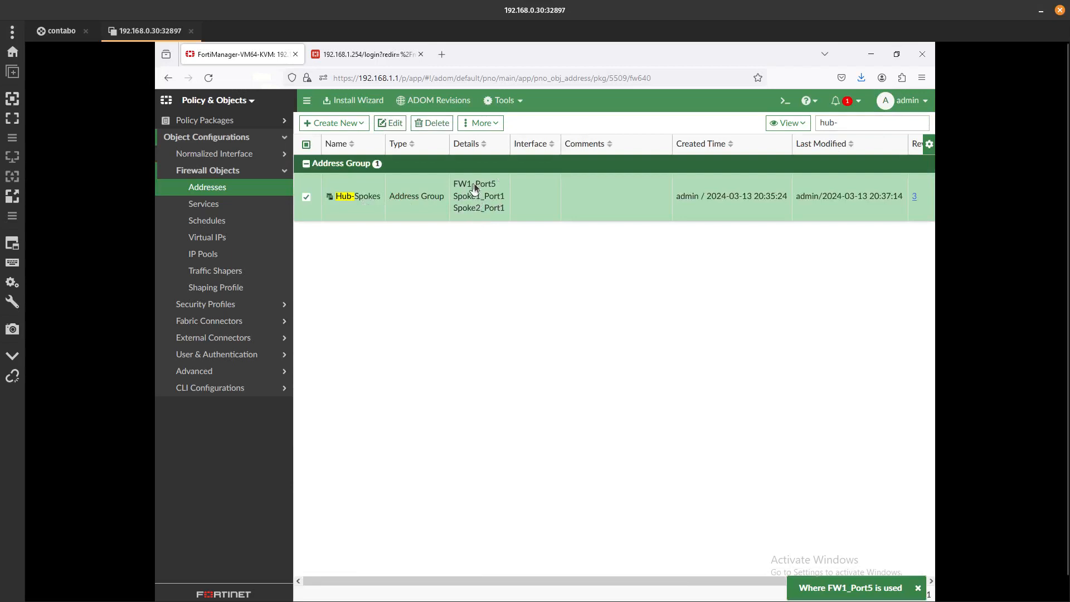
{"action": "double_click", "coordinate": [417, 199]}
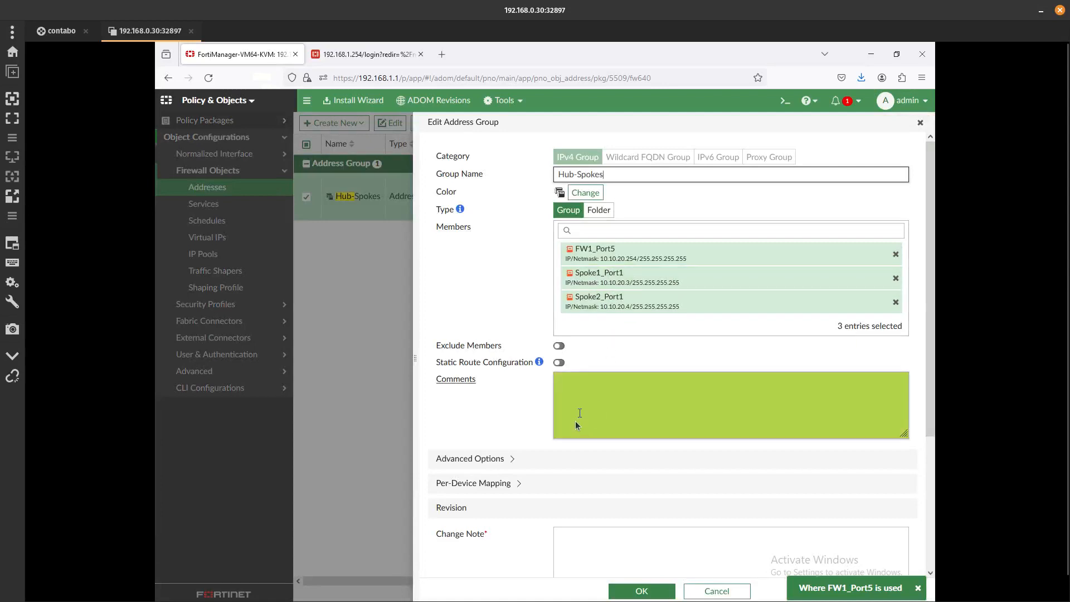
{"action": "scroll", "coordinate": [575, 420], "scroll_direction": "down", "scroll_amount": 3}
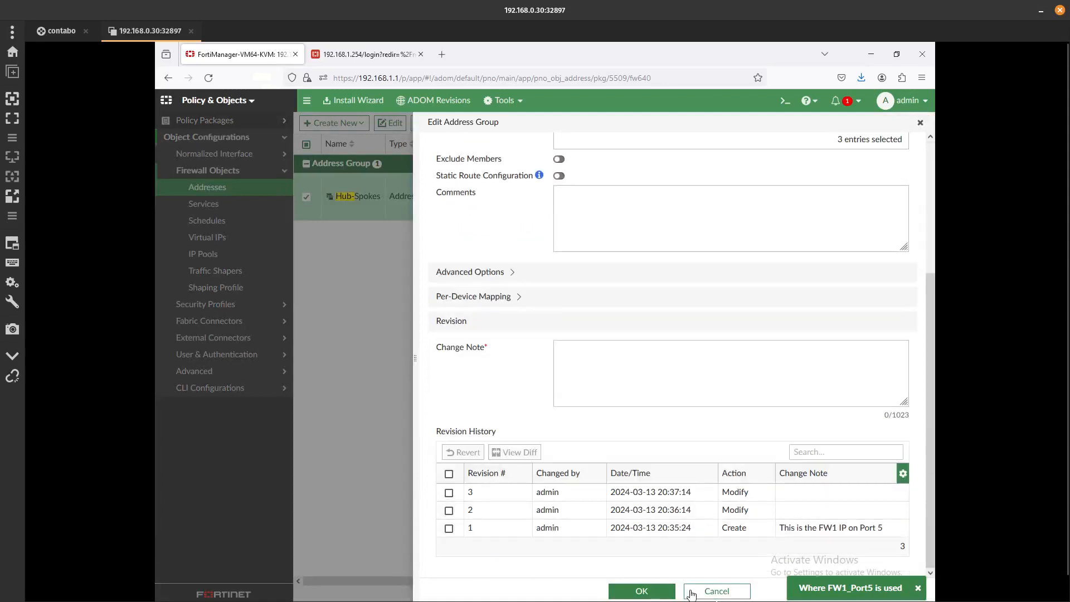
{"action": "left_click", "coordinate": [717, 590]}
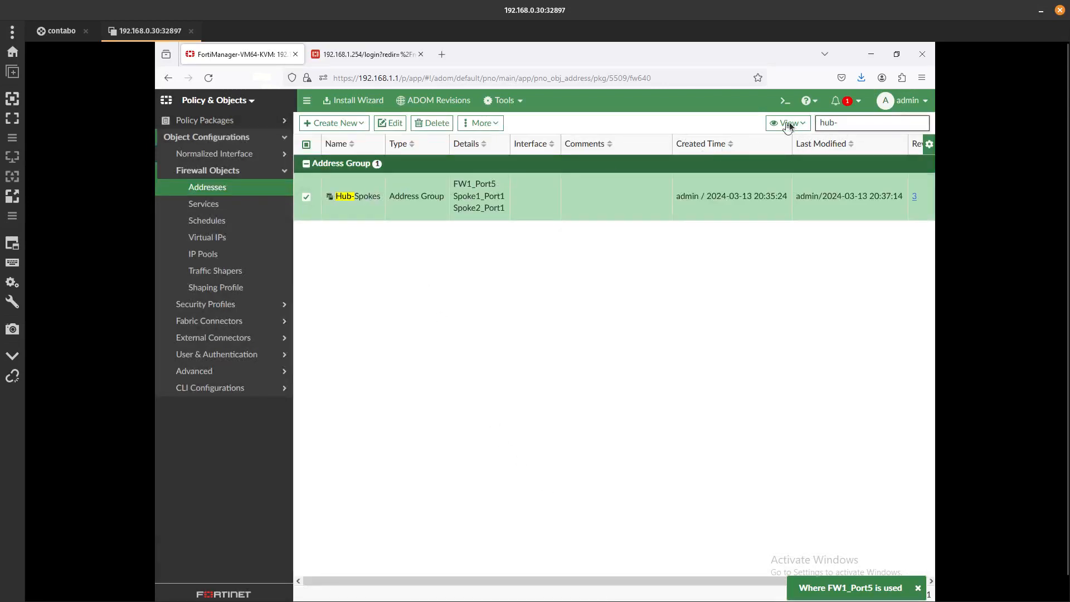
{"action": "key", "text": "ctrl+a"}
{"action": "key", "text": "BackSpace"}
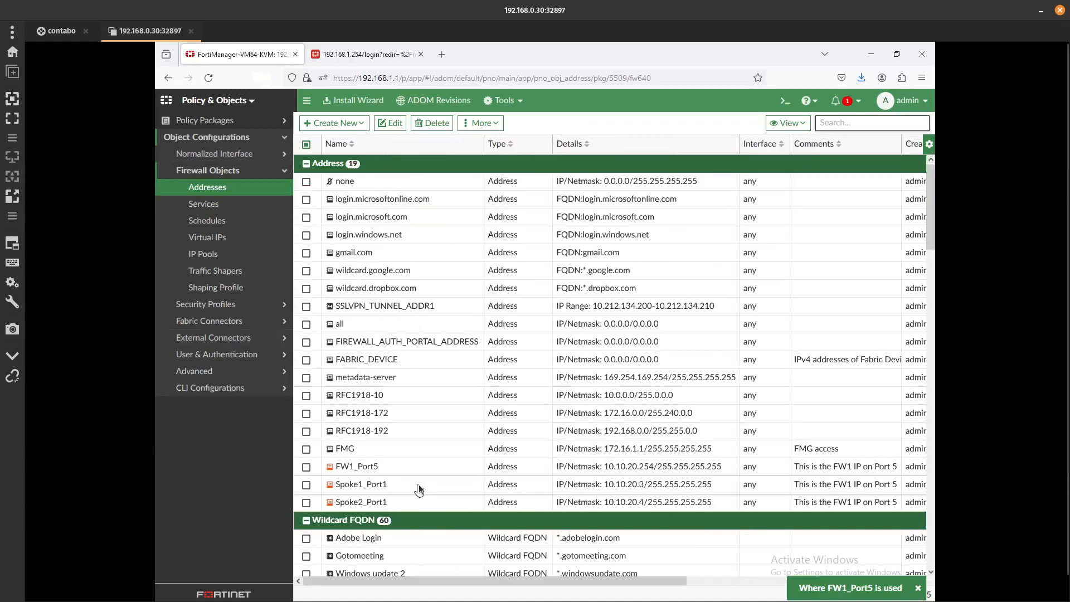
Open the revision history of Spoke1_Port1 and examine the subnet values in the difference between revisions 1 and 2.
{"action": "double_click", "coordinate": [419, 484]}
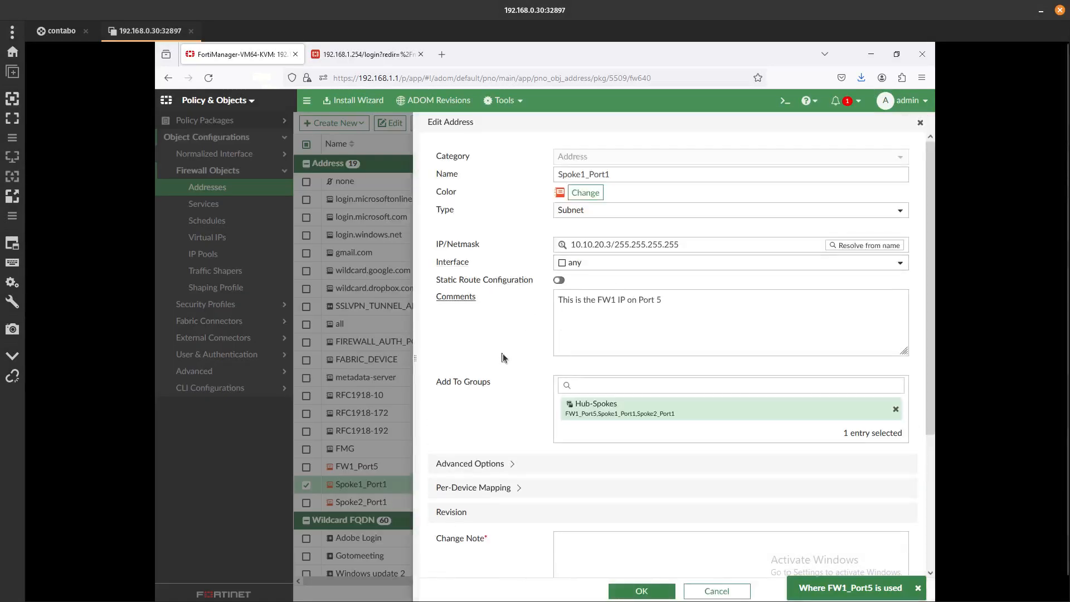
{"action": "scroll", "coordinate": [503, 357], "scroll_direction": "down", "scroll_amount": 4}
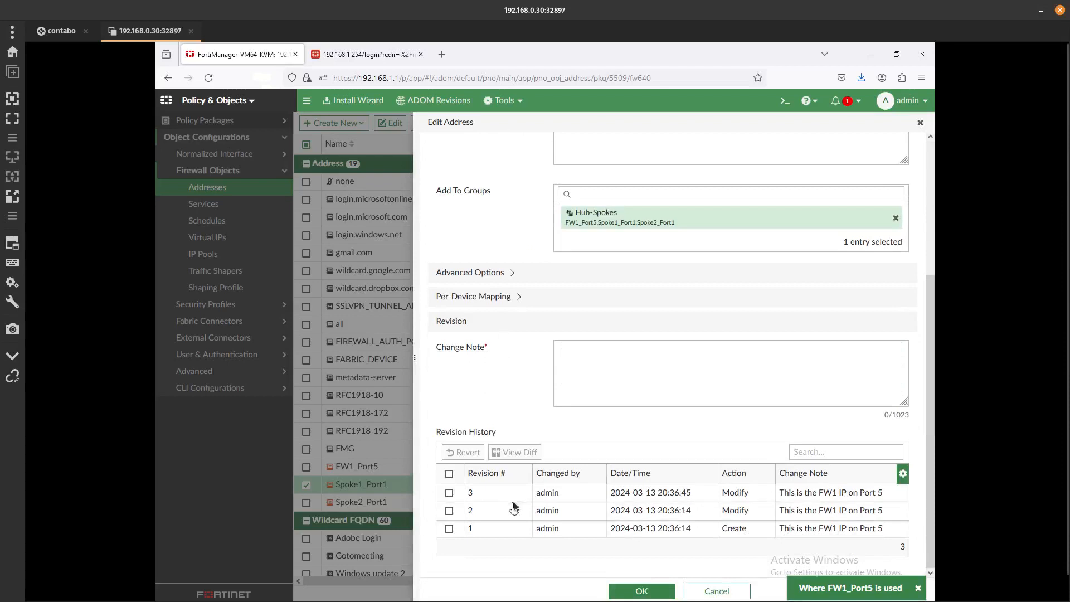
{"action": "left_click", "coordinate": [507, 493]}
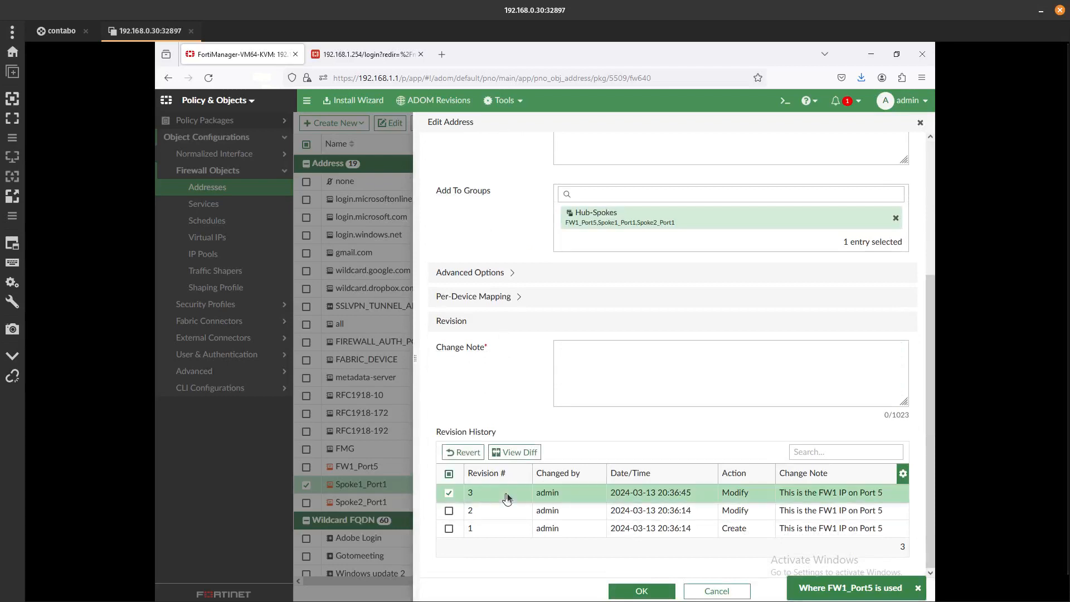
{"action": "left_click", "coordinate": [449, 493]}
{"action": "left_click", "coordinate": [636, 529]}
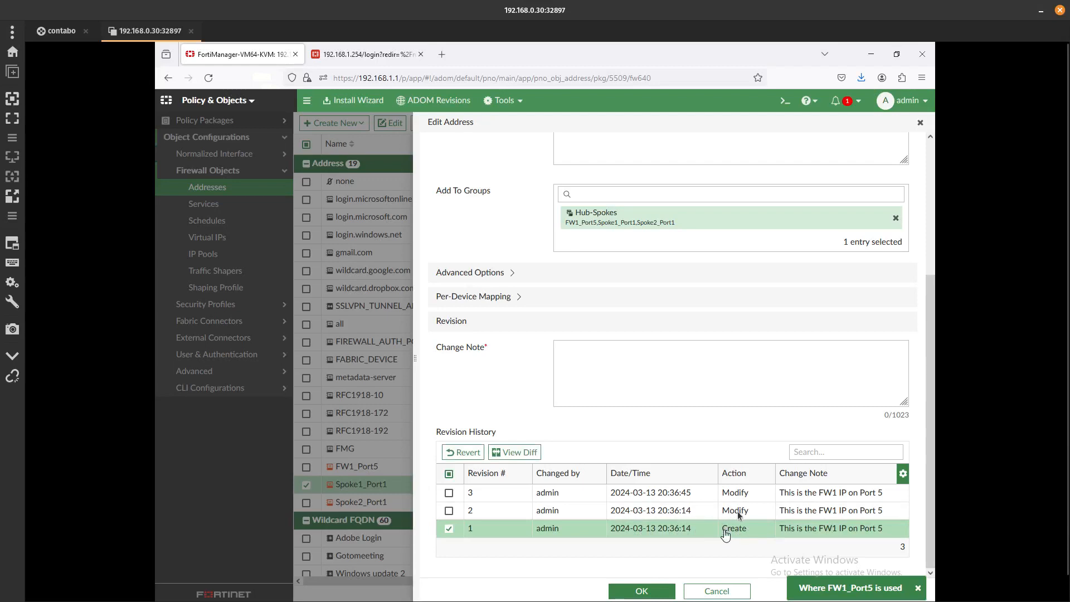
{"action": "left_click", "coordinate": [449, 510]}
{"action": "left_click_drag", "start_coordinate": [620, 511], "coordinate": [535, 510]}
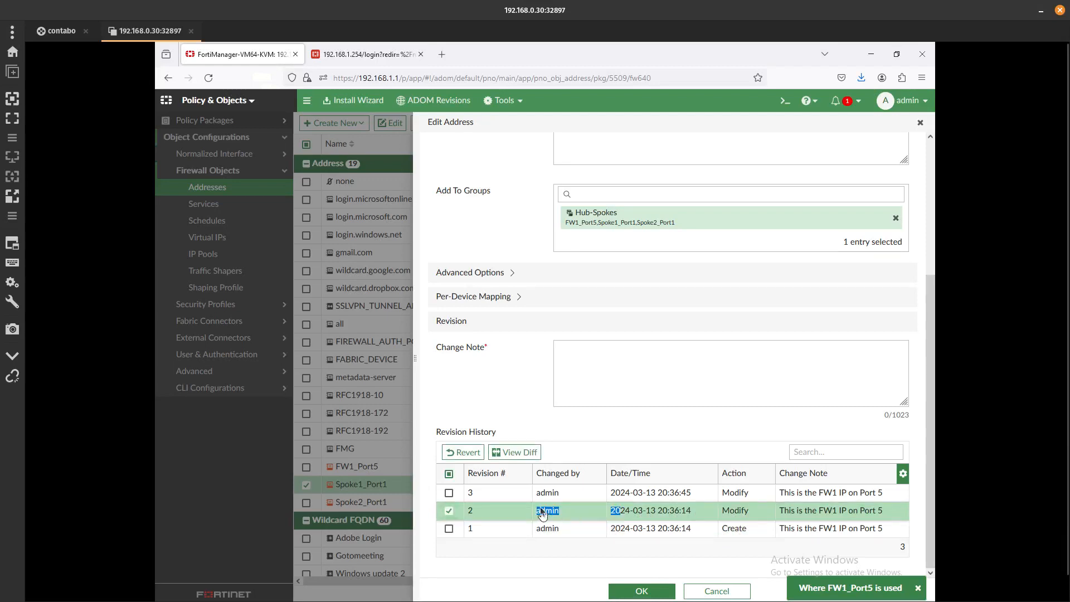
{"action": "left_click", "coordinate": [516, 452]}
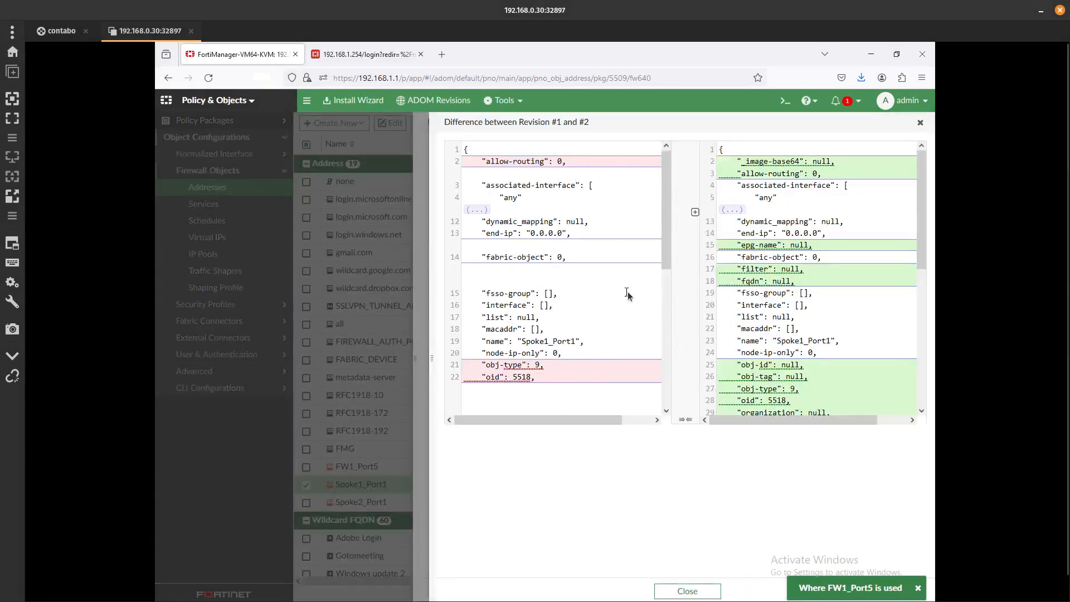
{"action": "scroll", "coordinate": [627, 291], "scroll_direction": "down", "scroll_amount": 10}
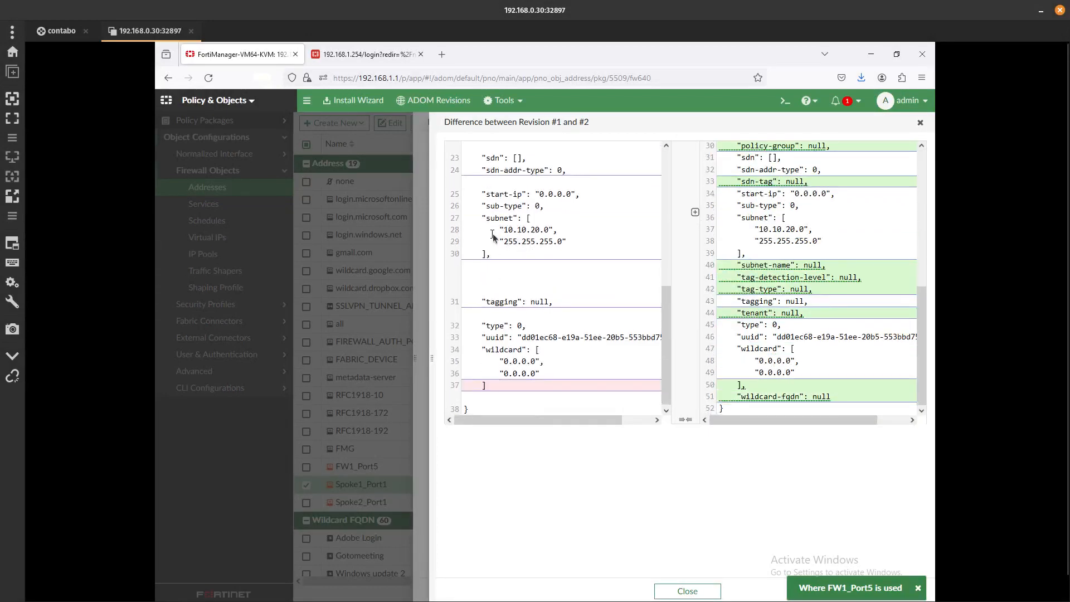
{"action": "left_click_drag", "start_coordinate": [492, 233], "coordinate": [568, 246]}
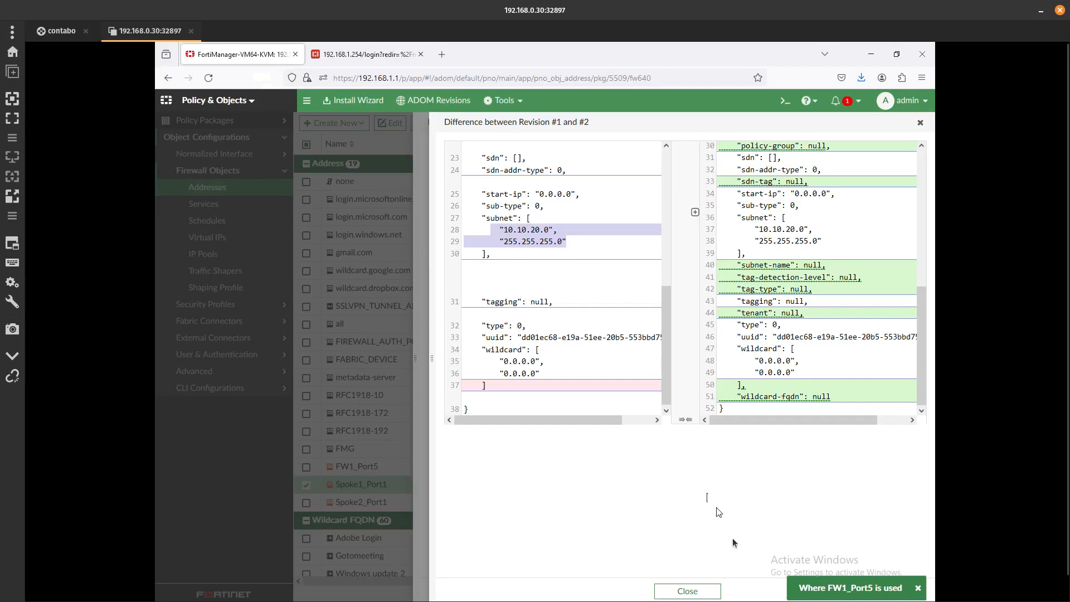
{"action": "left_click", "coordinate": [687, 591]}
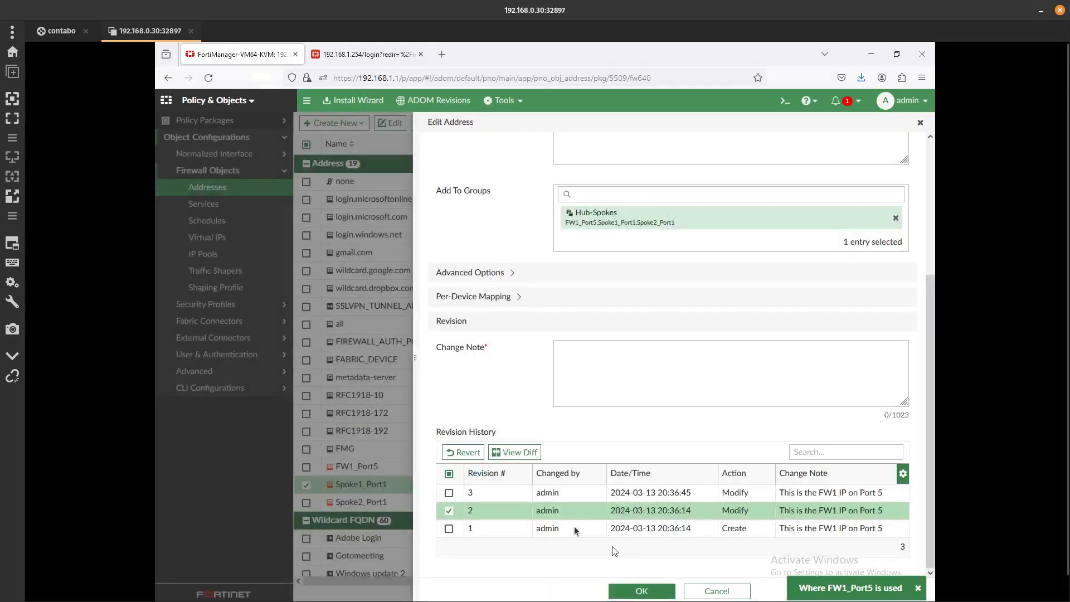
View the difference between revisions 2 and 3 of Spoke1_Port1 and close the comparison.
{"action": "left_click", "coordinate": [523, 492]}
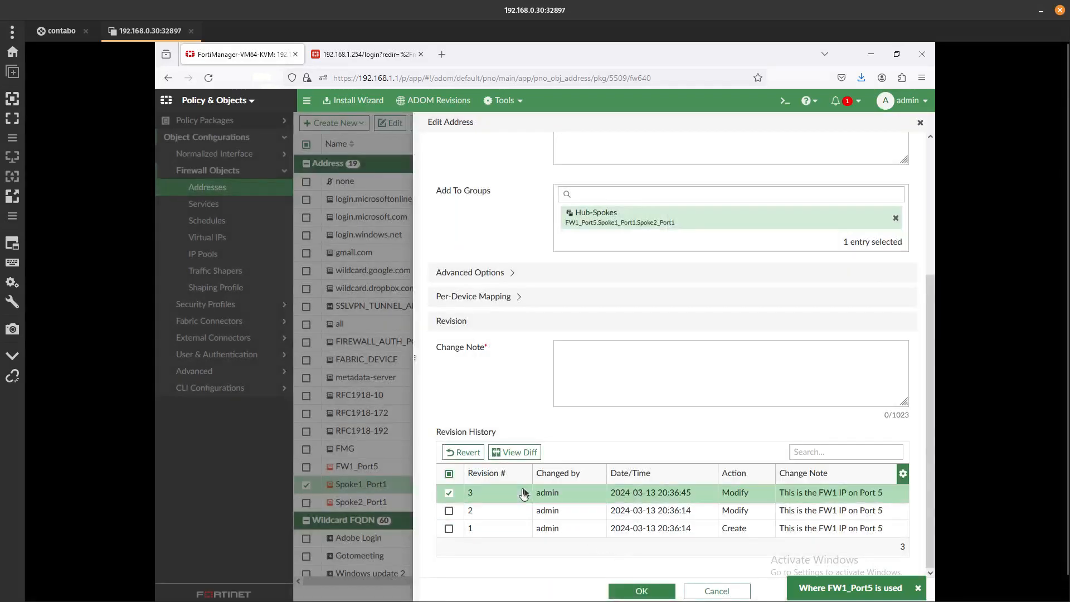
{"action": "left_click", "coordinate": [517, 453]}
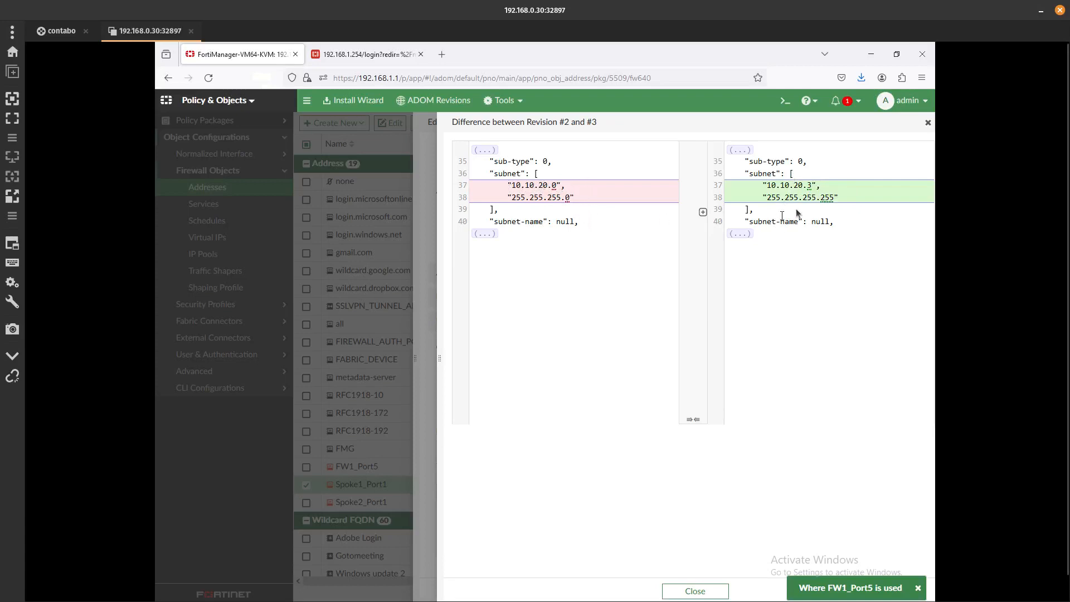
{"action": "left_click", "coordinate": [696, 590]}
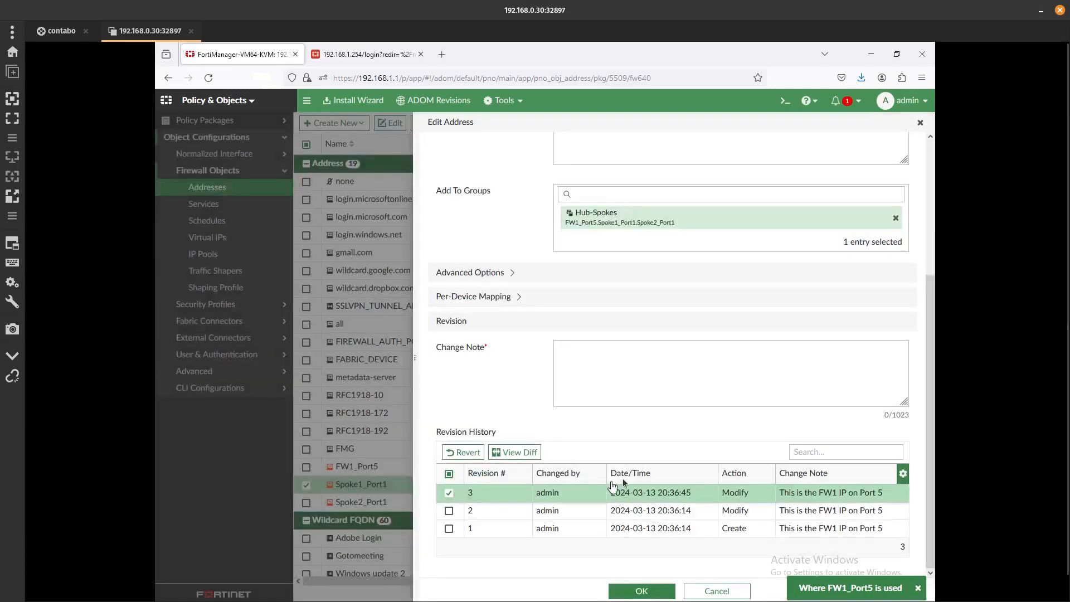
Revert the Spoke1_Port1 address object to revision 2.
{"action": "left_click", "coordinate": [505, 510]}
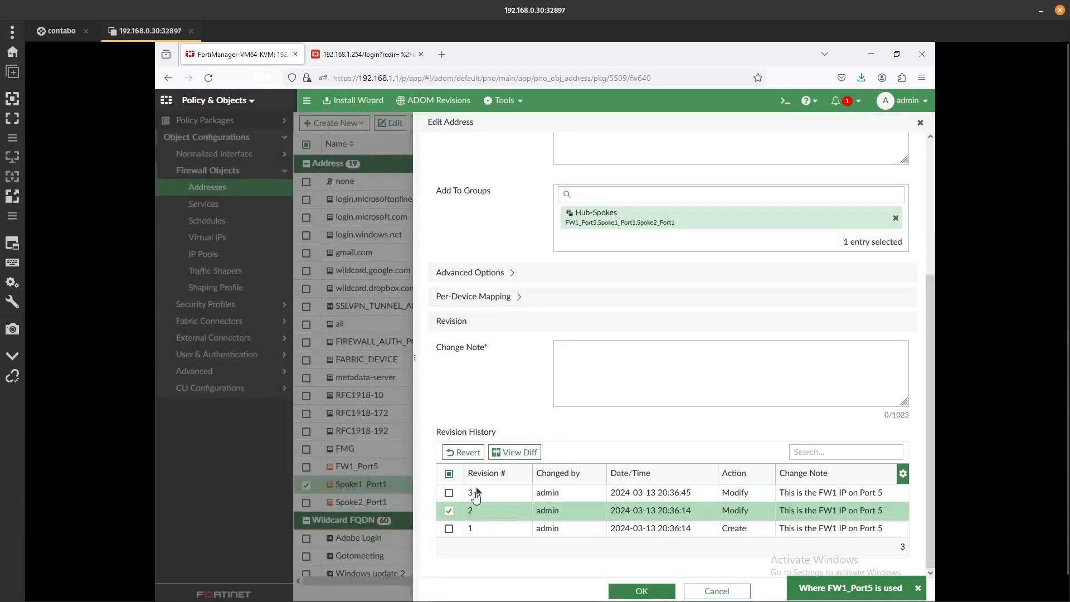
{"action": "left_click", "coordinate": [469, 453]}
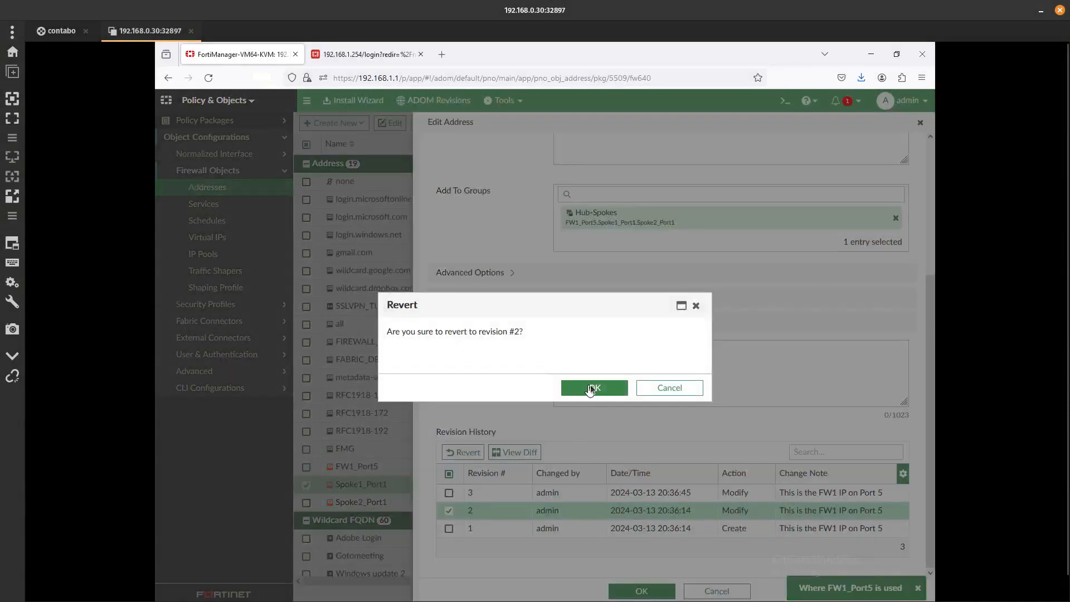
{"action": "left_click", "coordinate": [590, 388]}
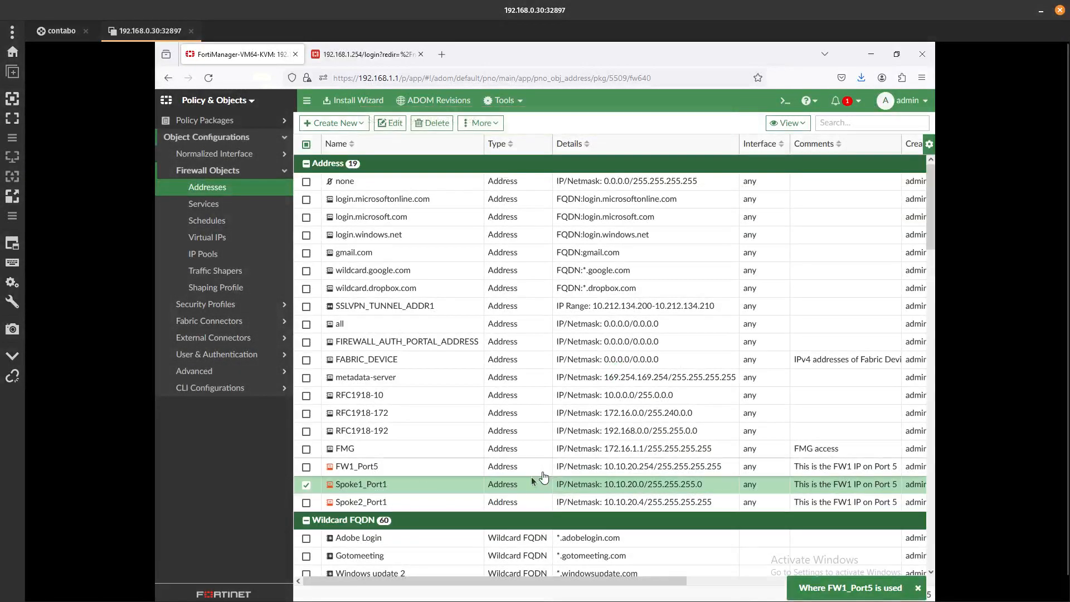
Set the IP/Netmask of Spoke1_Port1 to 10.10.20.3/255.255.255.255 and save it with its comment "This is the FW1 IP on Port 5" as change note.
{"action": "double_click", "coordinate": [627, 483]}
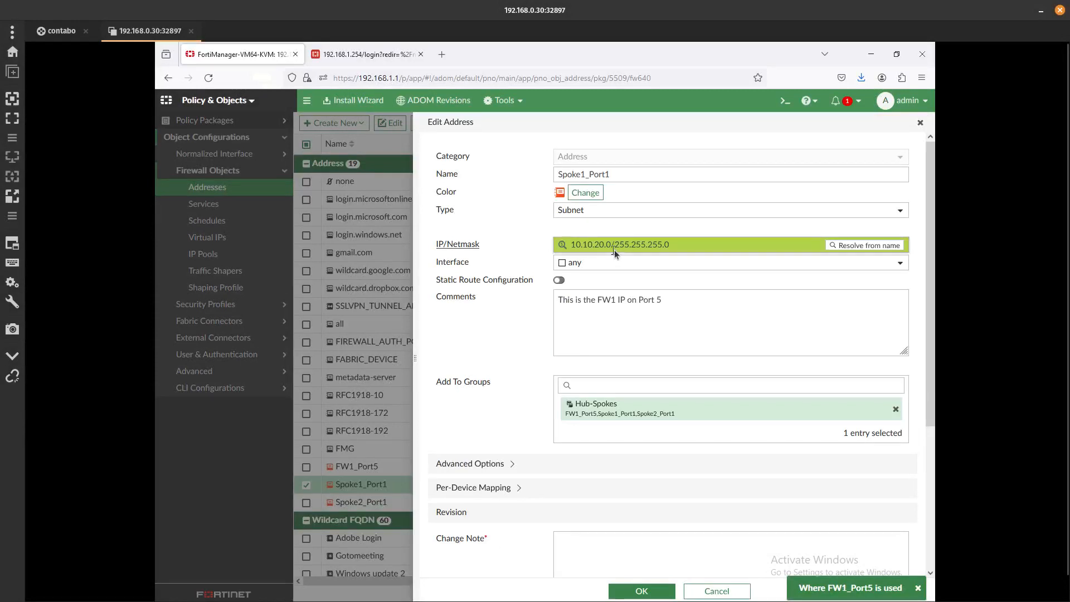
{"action": "left_click", "coordinate": [614, 249]}
{"action": "key", "text": "BackSpace"}
{"action": "type", "text": "3/"}
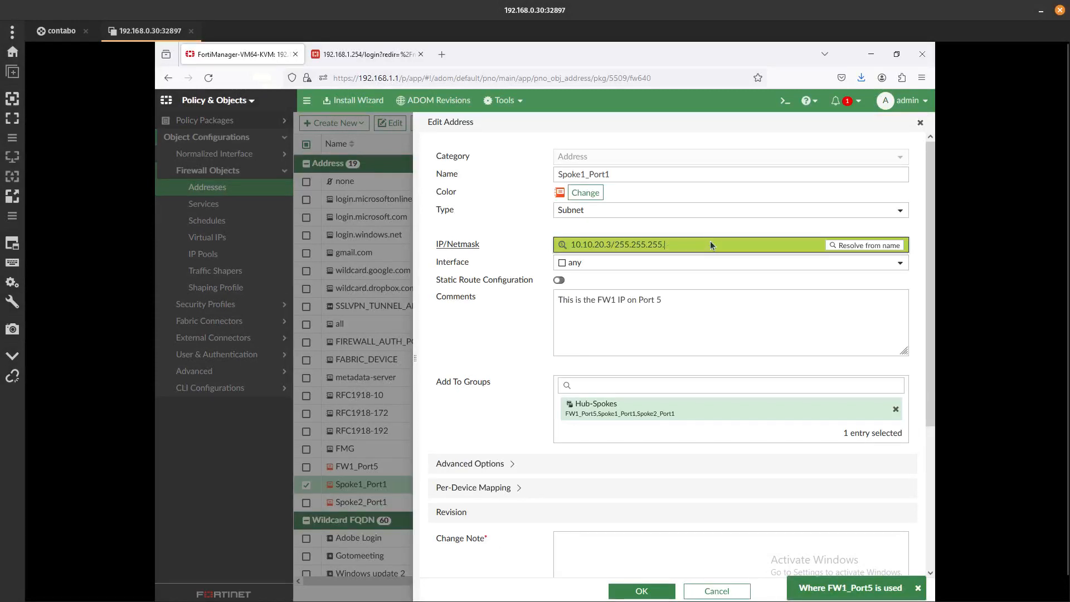
{"action": "type", "text": "255"}
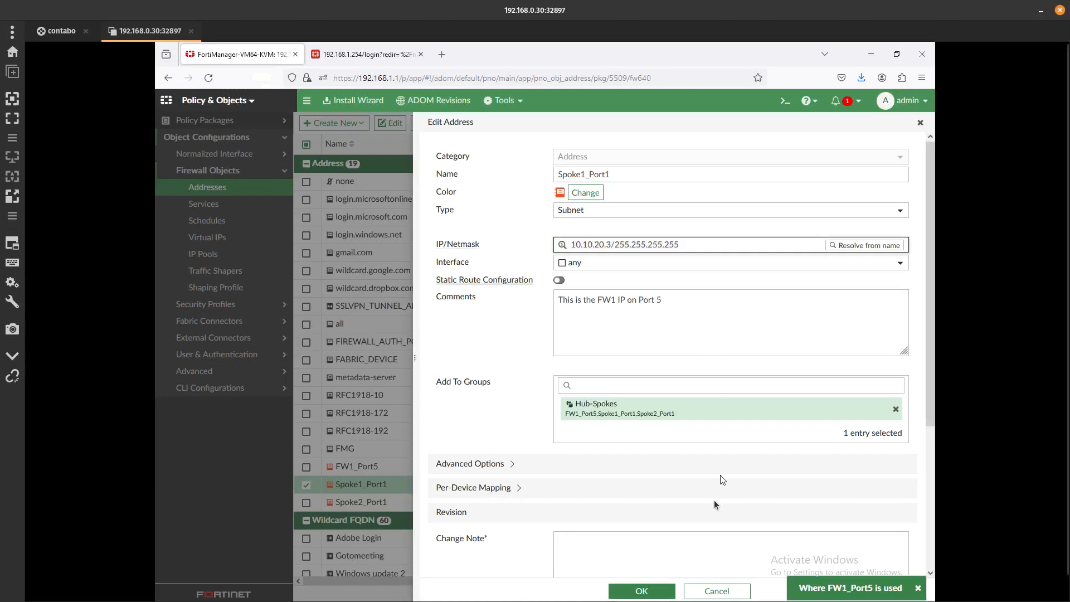
{"action": "triple_click", "coordinate": [725, 302]}
{"action": "key", "text": "ctrl+c"}
{"action": "left_click", "coordinate": [615, 563]}
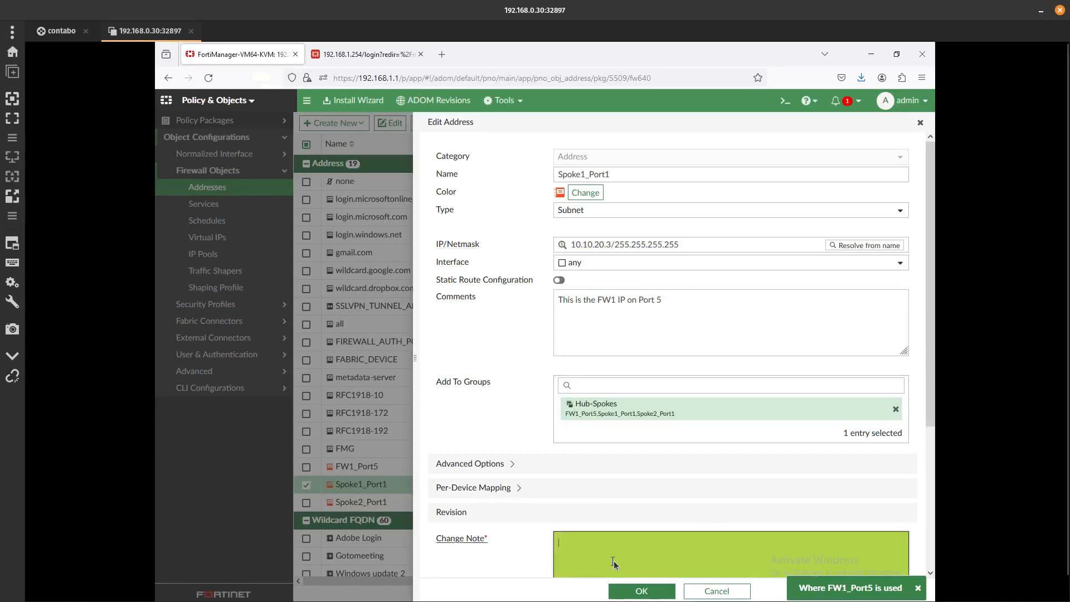
{"action": "key", "text": "ctrl+v"}
{"action": "left_click", "coordinate": [634, 590]}
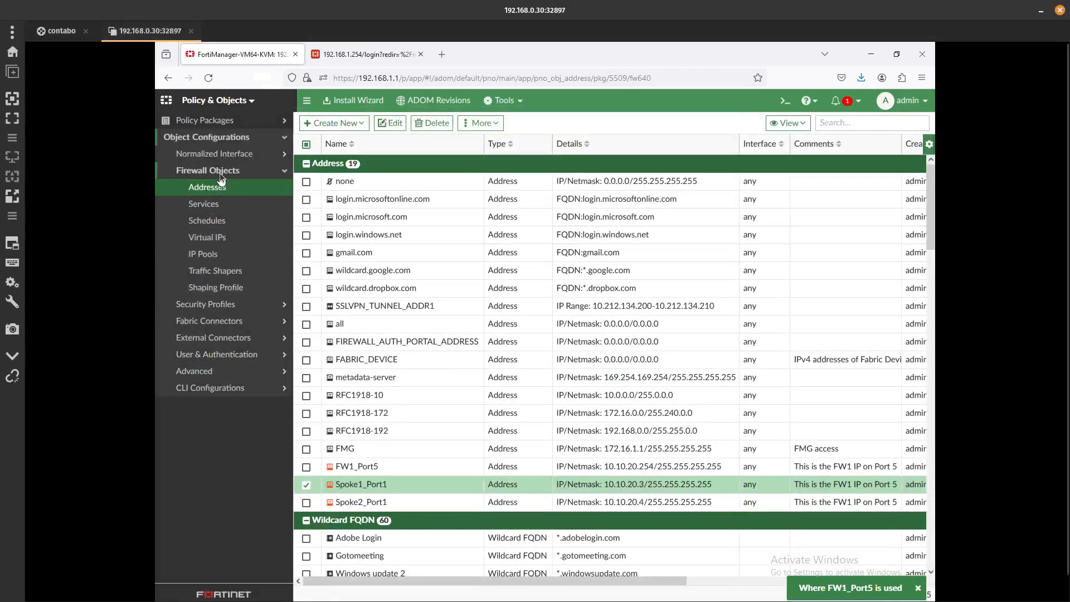
Change the ICMP policy's destination in Spoke1_Policy to the Hub-Spokes address group and check the group's members there.
{"action": "left_click", "coordinate": [230, 122]}
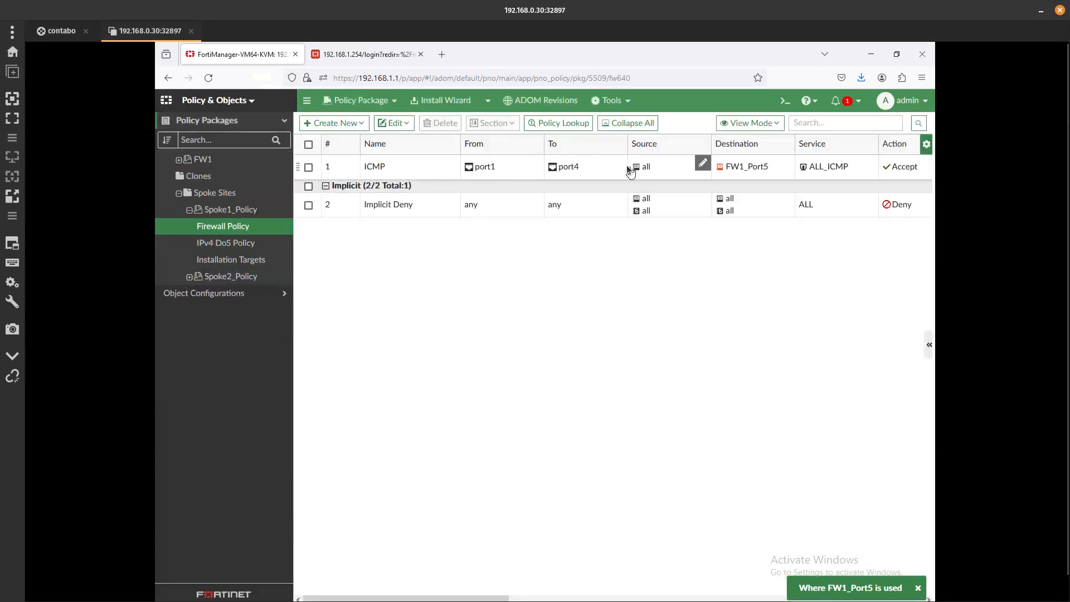
{"action": "left_click", "coordinate": [788, 164]}
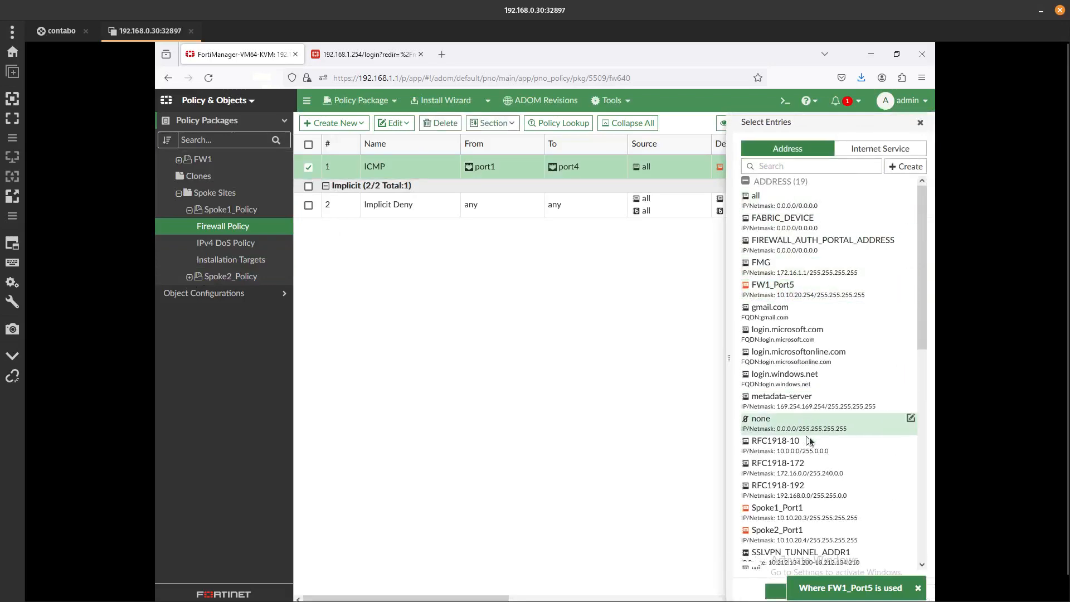
{"action": "scroll", "coordinate": [802, 402], "scroll_direction": "down", "scroll_amount": 5}
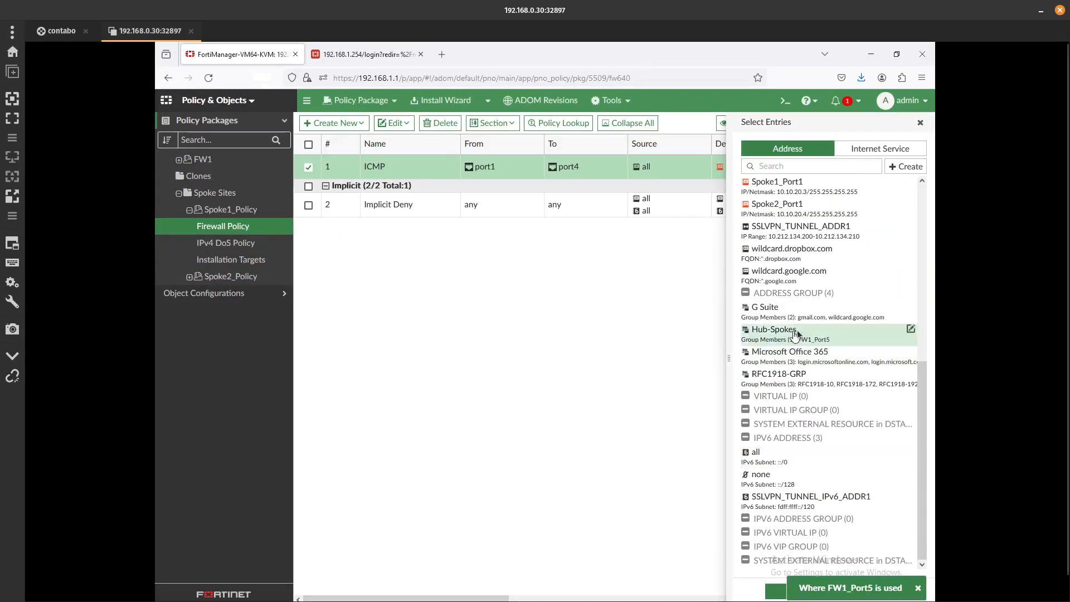
{"action": "left_click", "coordinate": [797, 330]}
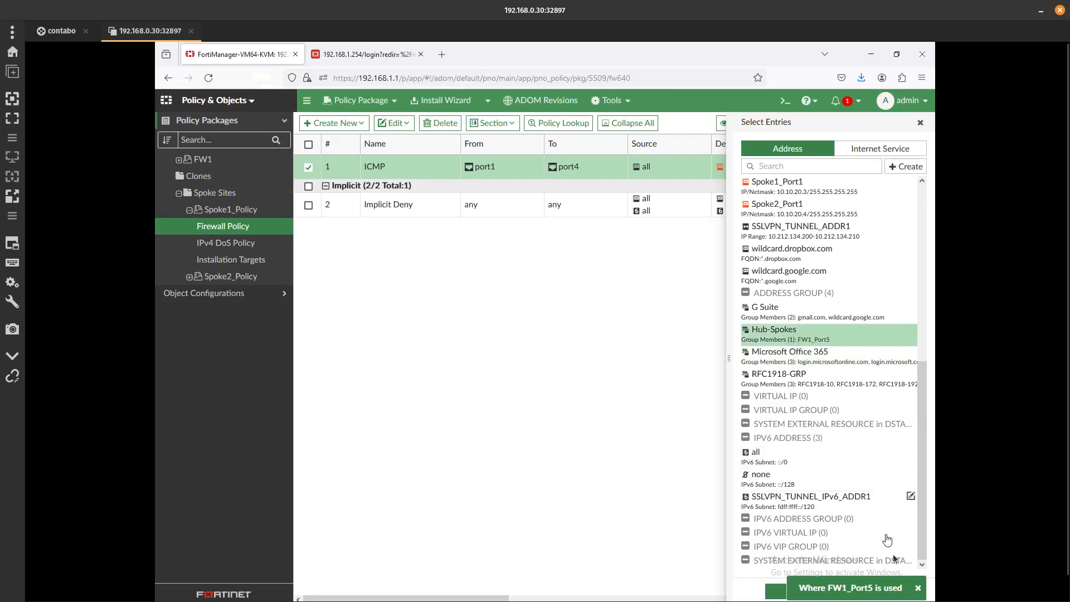
{"action": "left_click", "coordinate": [917, 589]}
{"action": "left_click", "coordinate": [827, 592]}
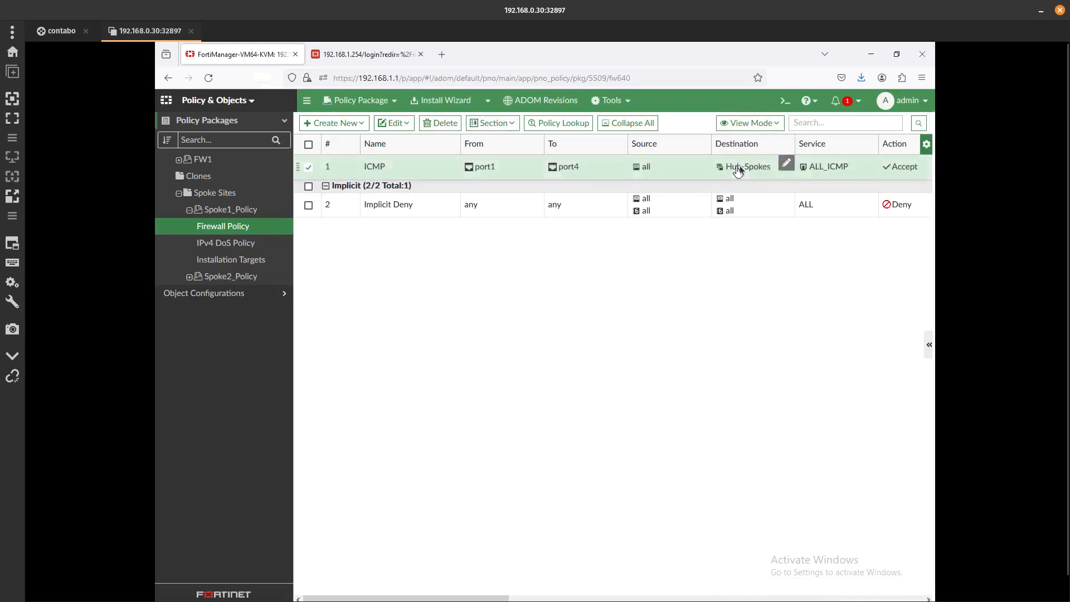
{"action": "mouse_move", "coordinate": [737, 166]}
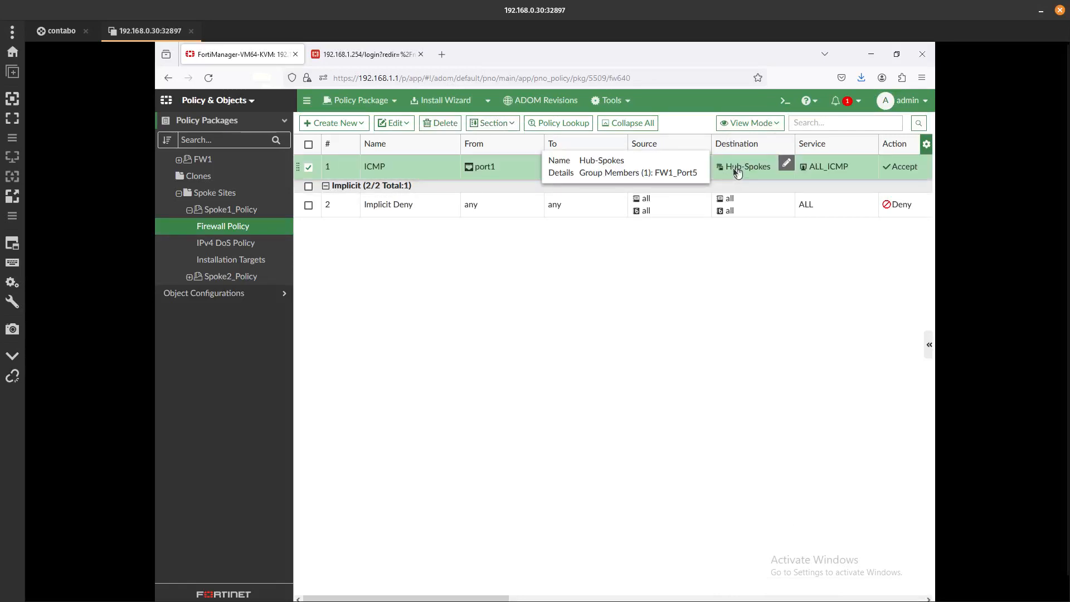
Find the Hub-Spokes address group with the search "hub", rename it Hub-Spokes-All and save it with the change note "This is the FW1 IP on Port 5".
{"action": "left_click", "coordinate": [228, 300]}
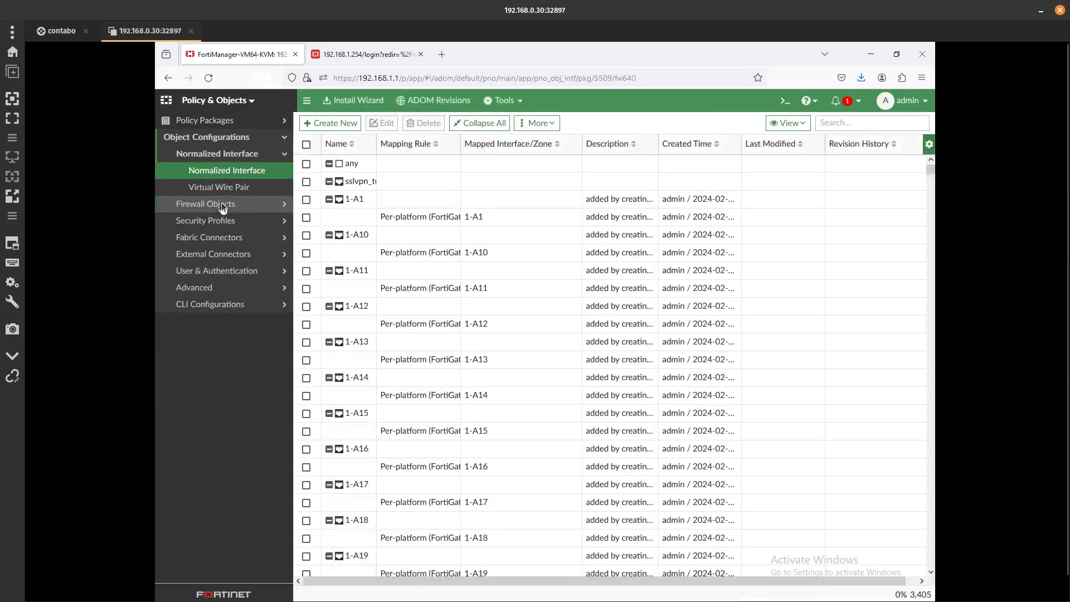
{"action": "left_click", "coordinate": [221, 203]}
{"action": "left_click", "coordinate": [868, 122]}
{"action": "type", "text": "hub"}
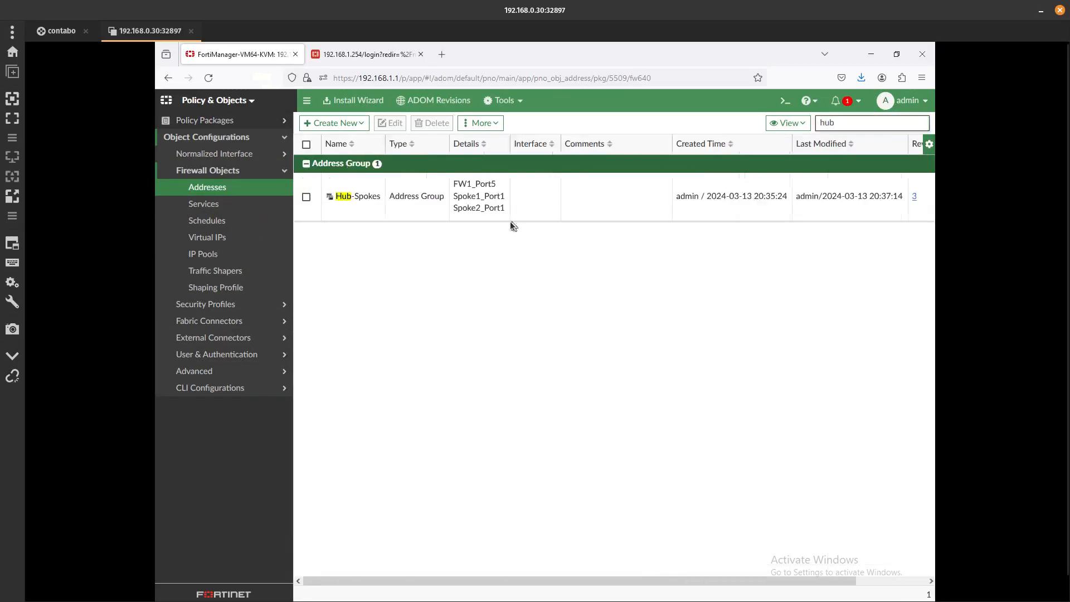
{"action": "right_click", "coordinate": [376, 192]}
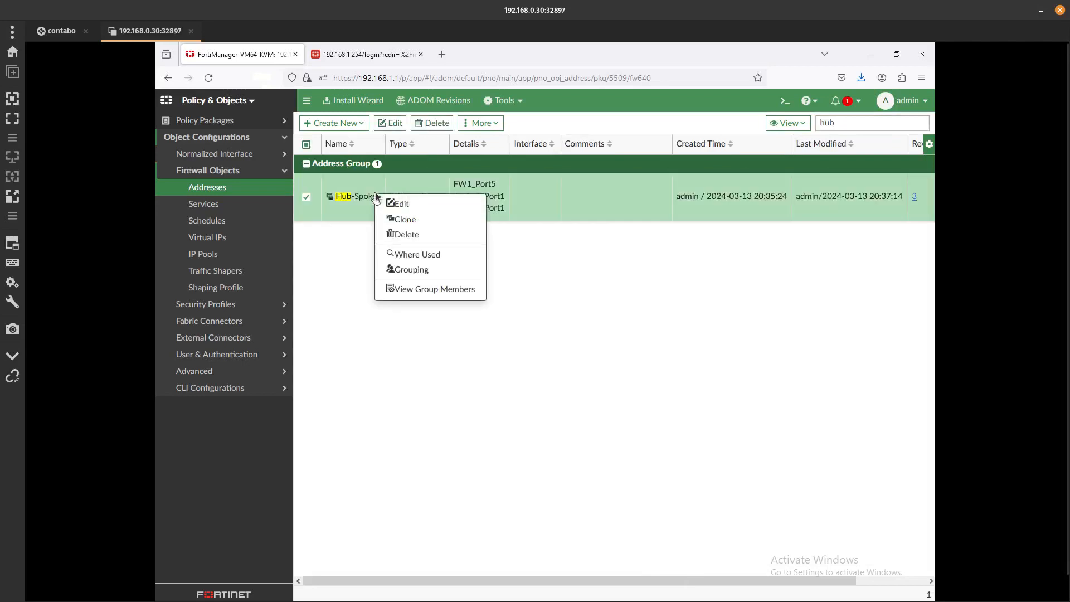
{"action": "left_click", "coordinate": [413, 205]}
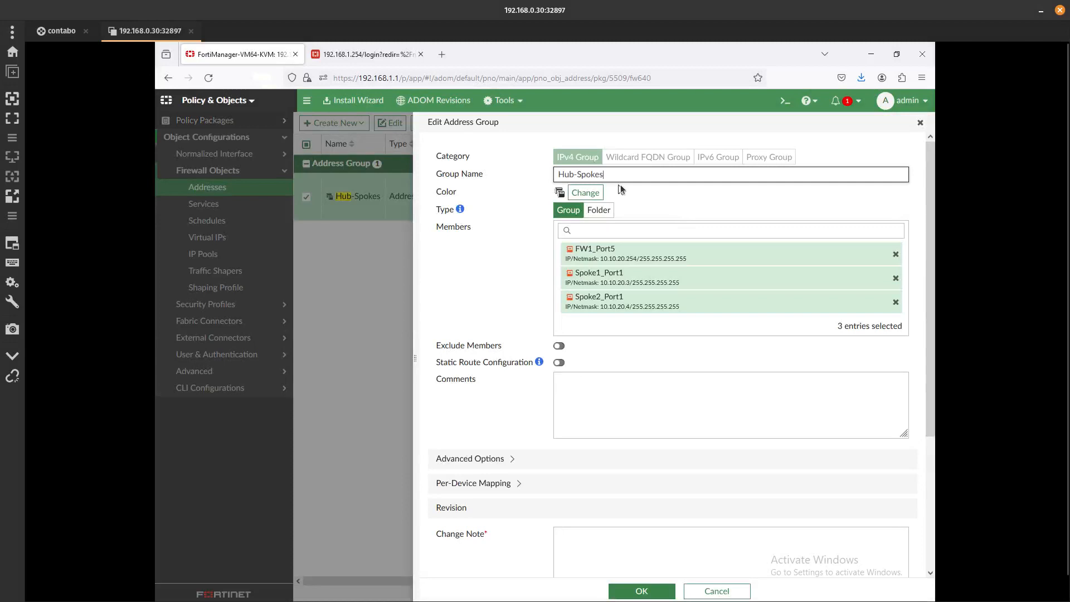
{"action": "type", "text": "-A;;"}
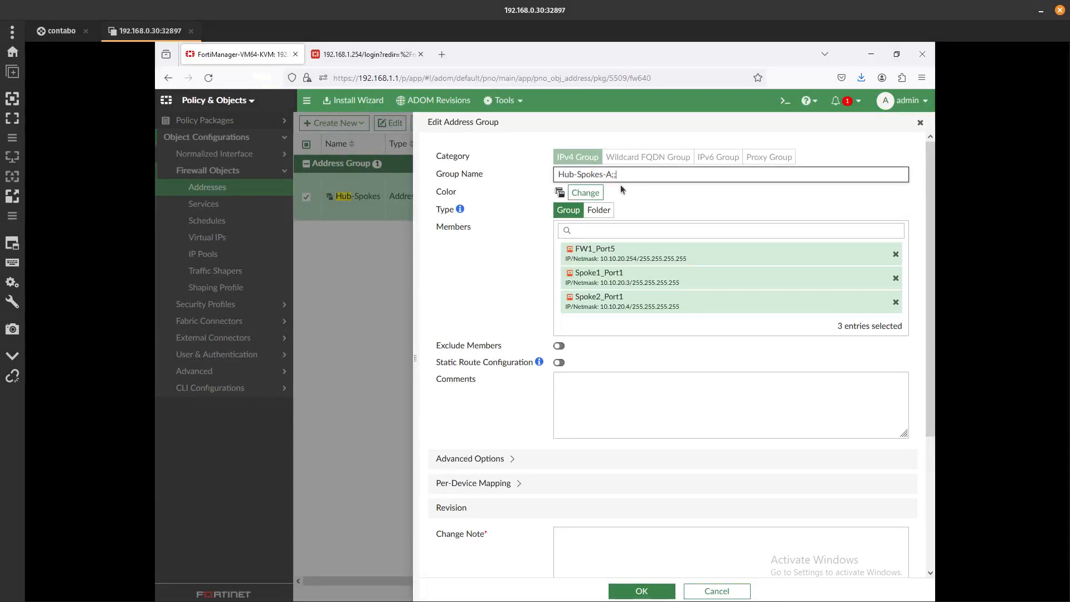
{"action": "scroll", "coordinate": [676, 465], "scroll_direction": "down", "scroll_amount": 3}
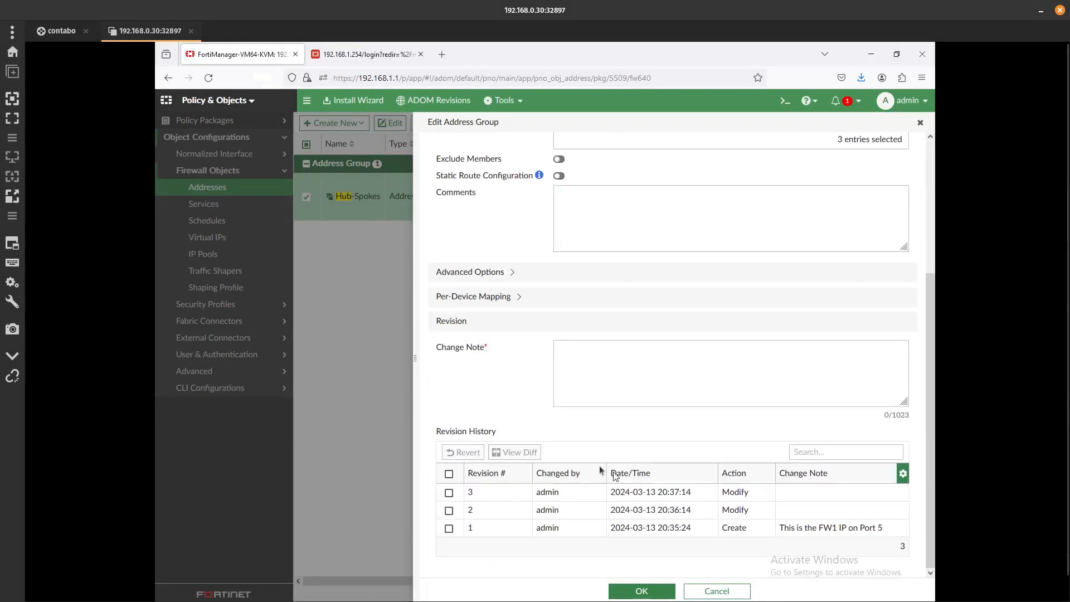
{"action": "left_click", "coordinate": [588, 378]}
{"action": "key", "text": "ctrl+v"}
{"action": "left_click", "coordinate": [644, 589]}
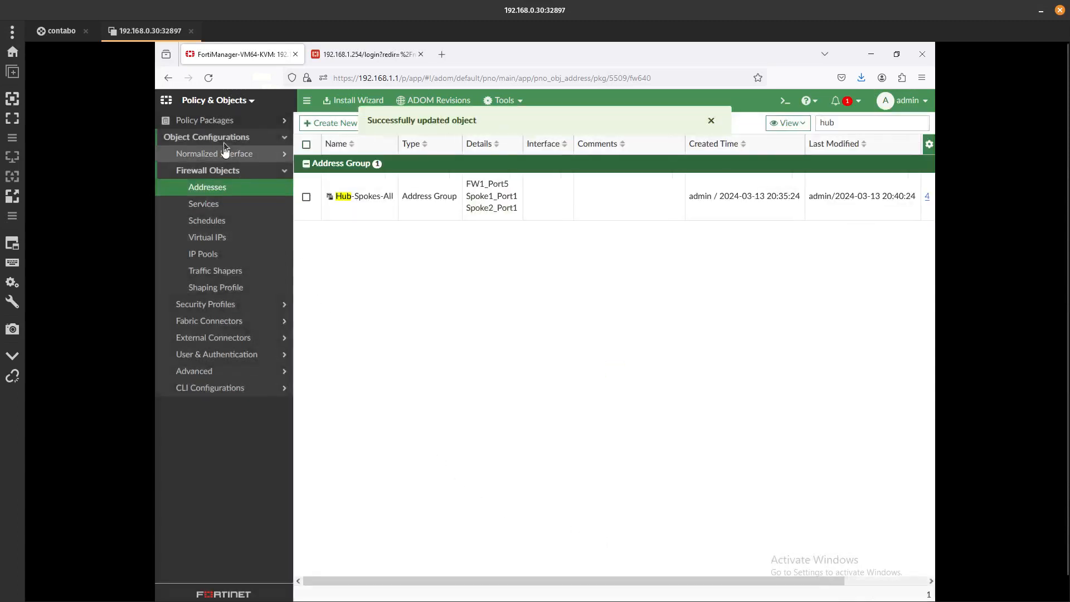
Check the destination group's members in the Spoke1_Policy ICMP rule, and install the Spoke Sites/Spoke1_Policy package with its device settings on Spoke1.
{"action": "left_click", "coordinate": [225, 126]}
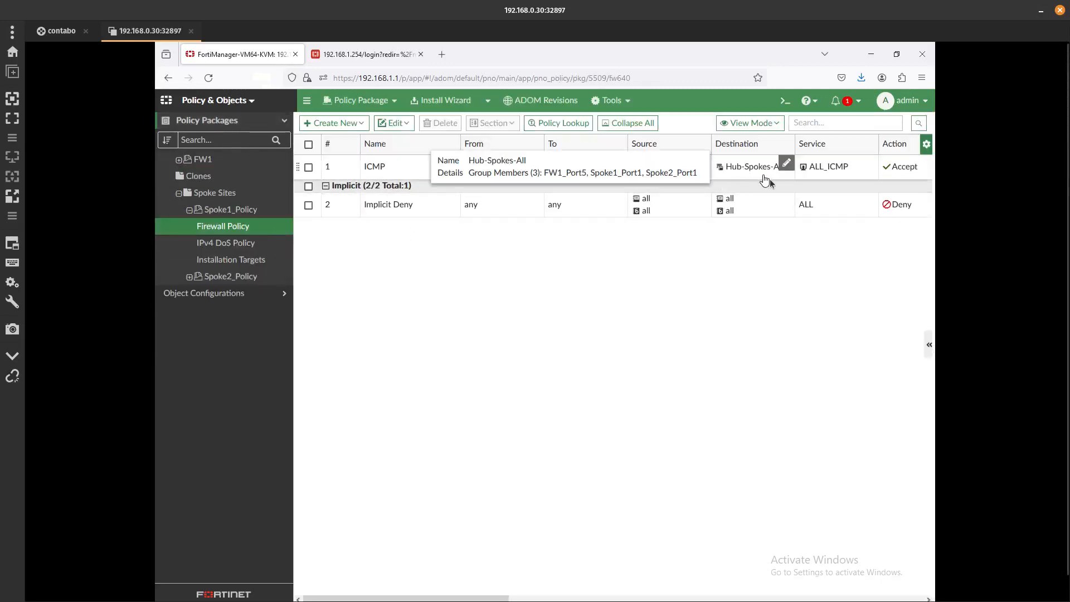
{"action": "mouse_move", "coordinate": [743, 168]}
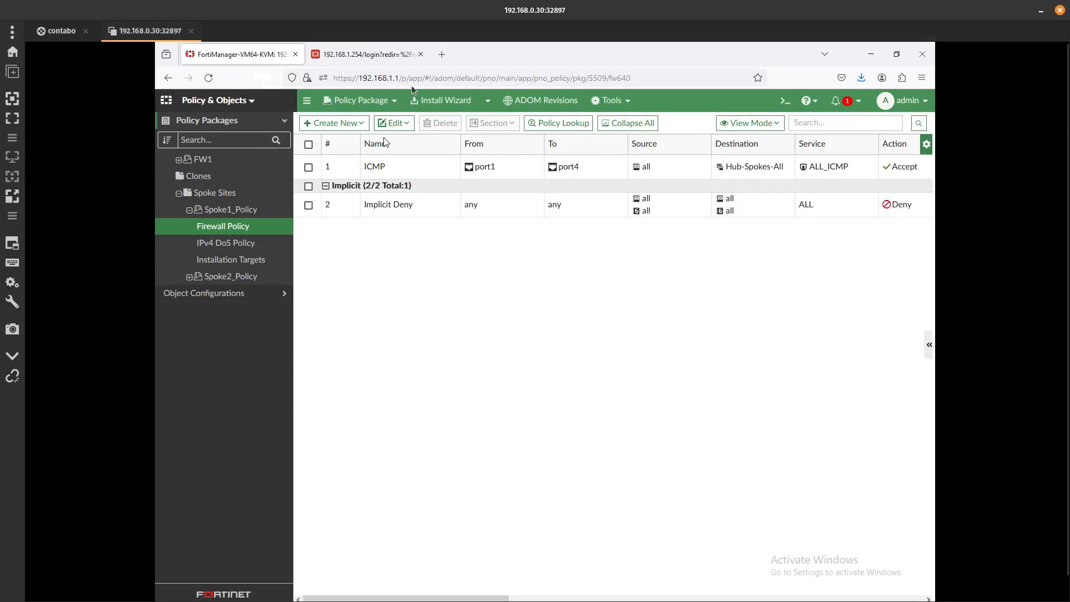
{"action": "left_click", "coordinate": [459, 106]}
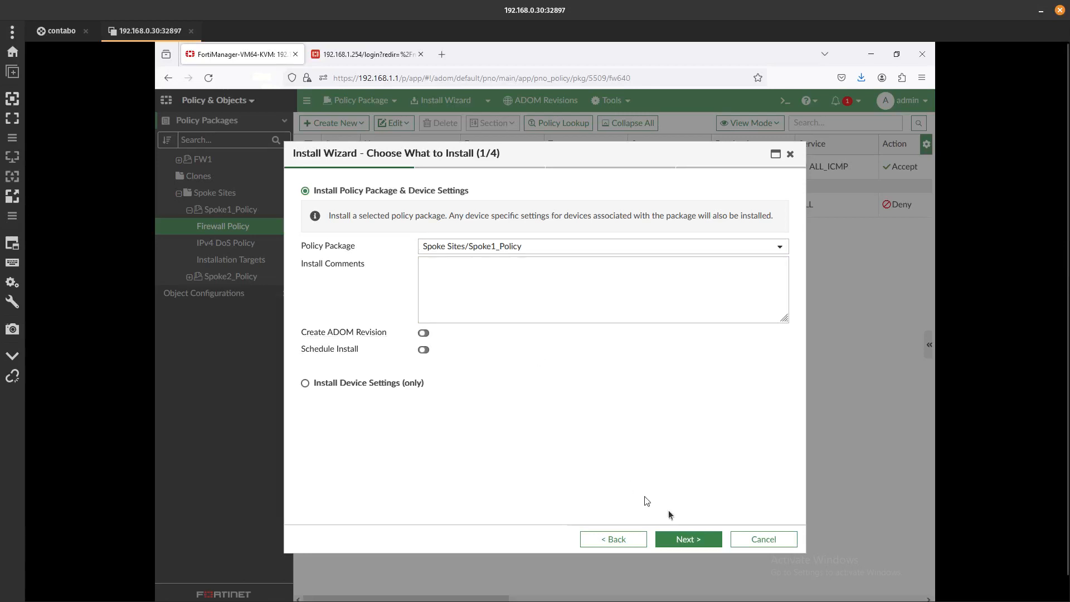
{"action": "left_click", "coordinate": [676, 538]}
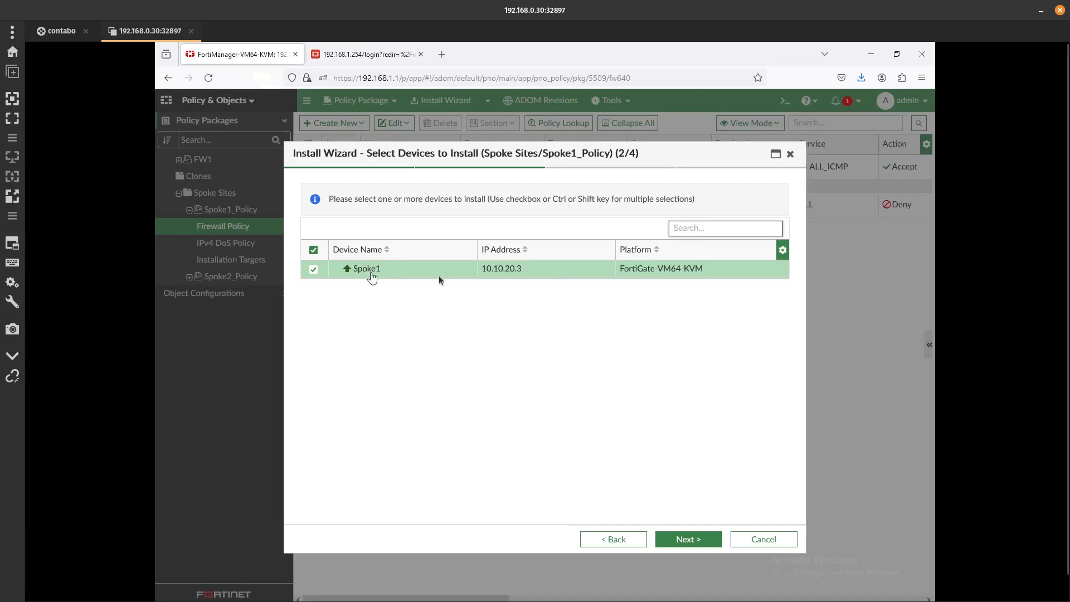
{"action": "left_click", "coordinate": [676, 538]}
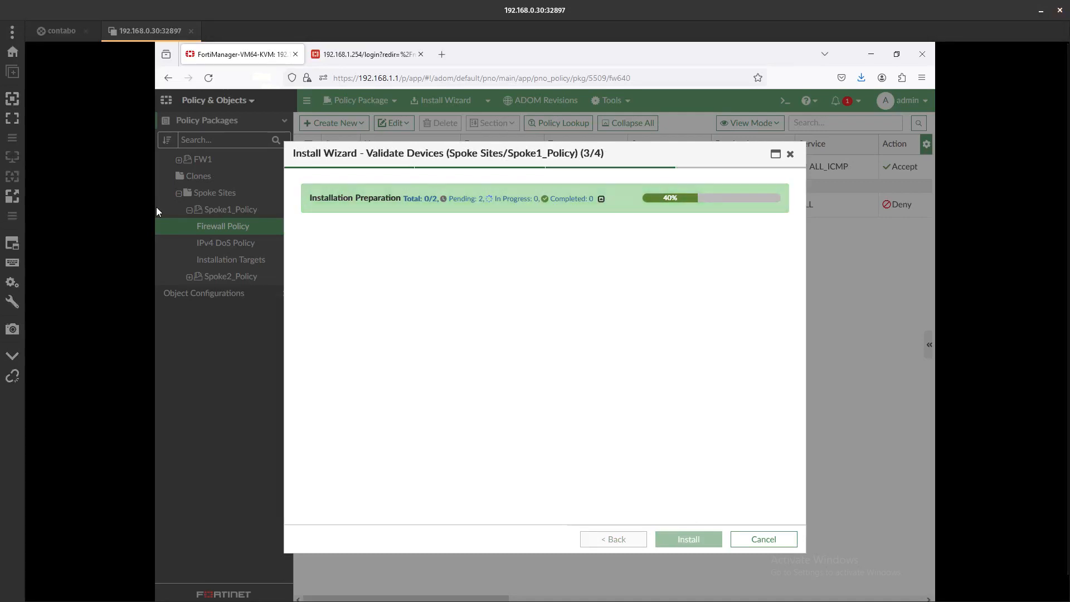
{"action": "left_click", "coordinate": [690, 539]}
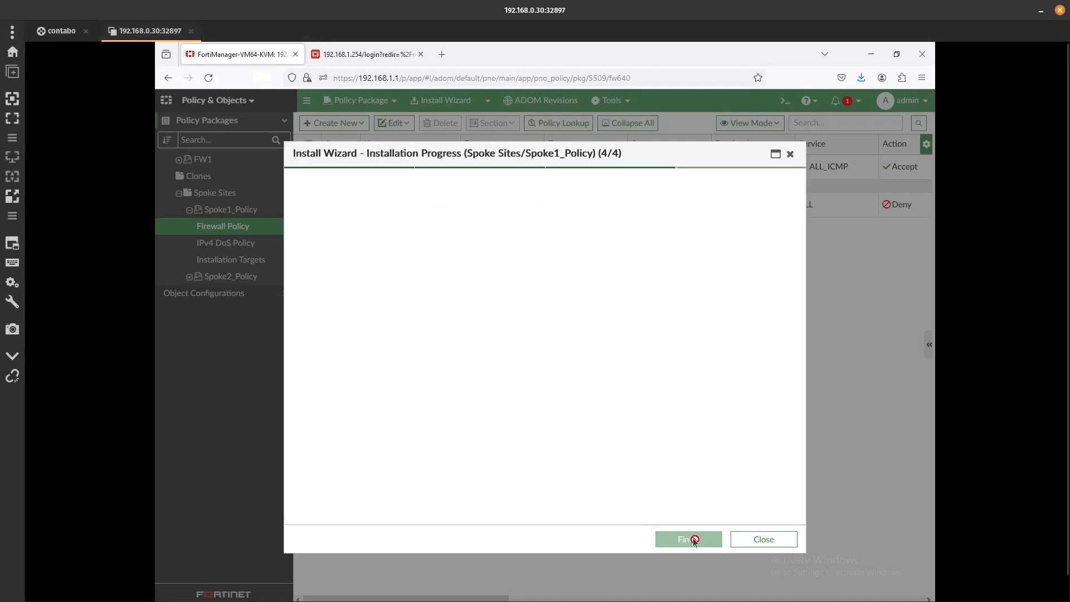